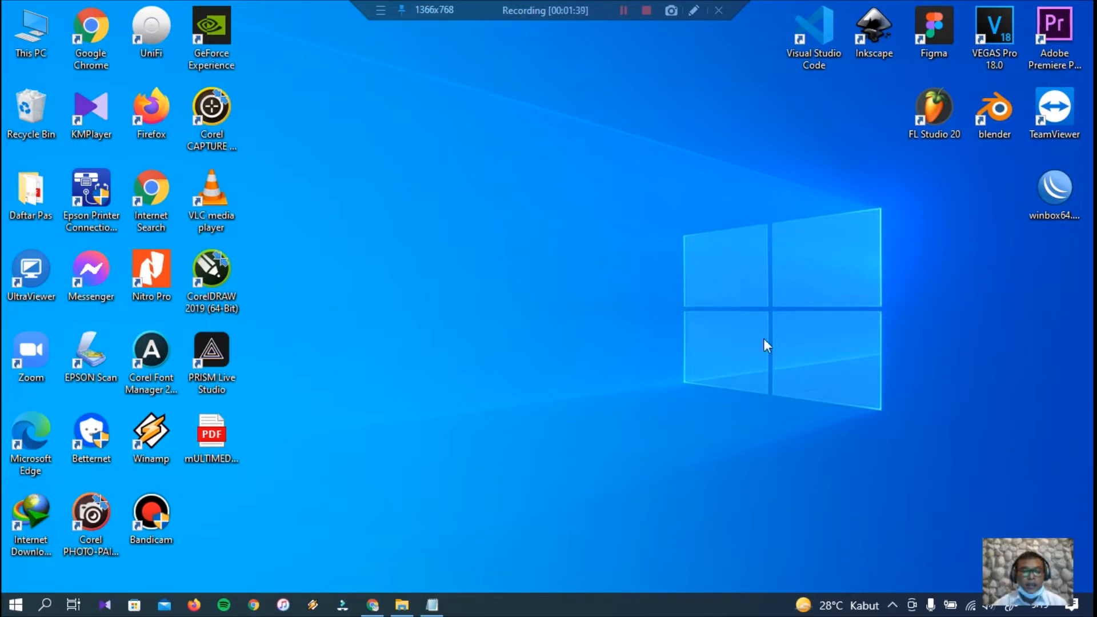
Launch Adobe Premiere Pro
left_click(1047, 64)
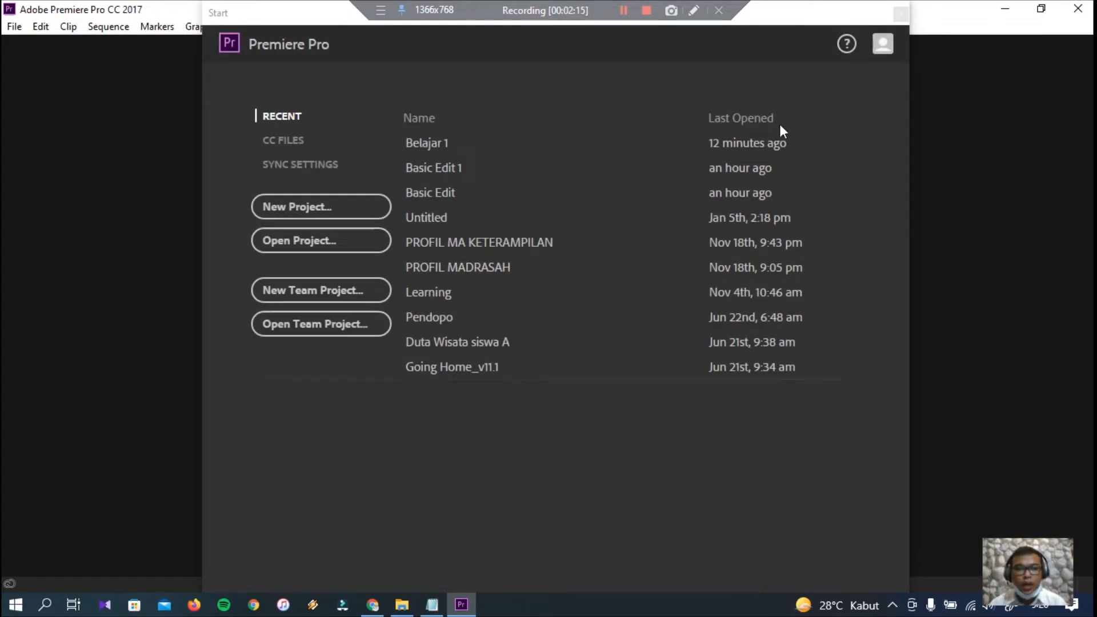
left_click(694, 10)
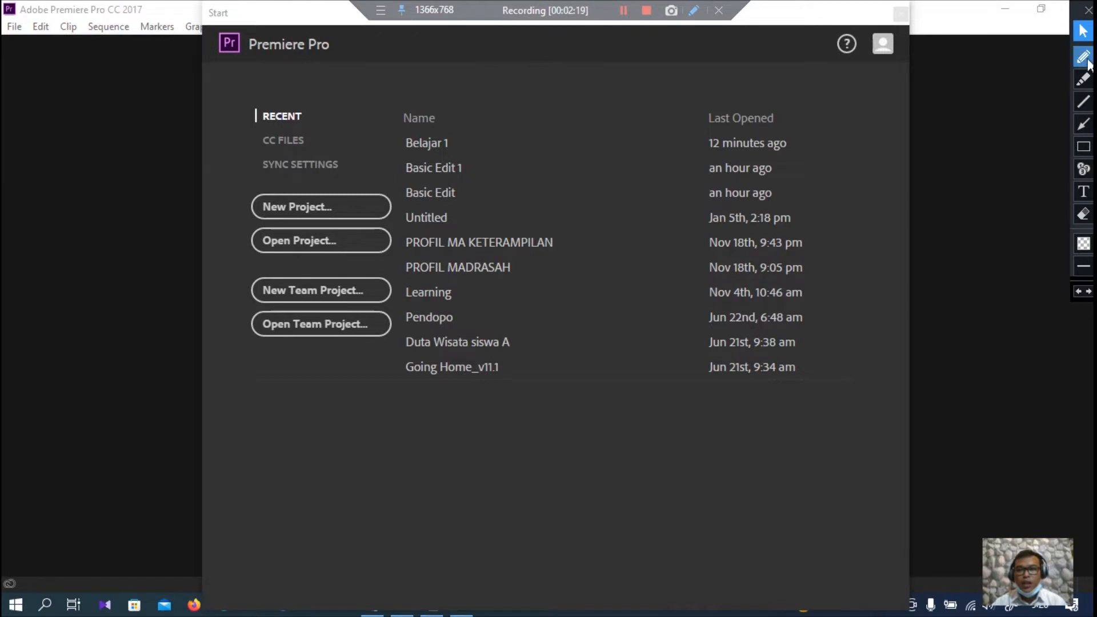
left_click(1086, 59)
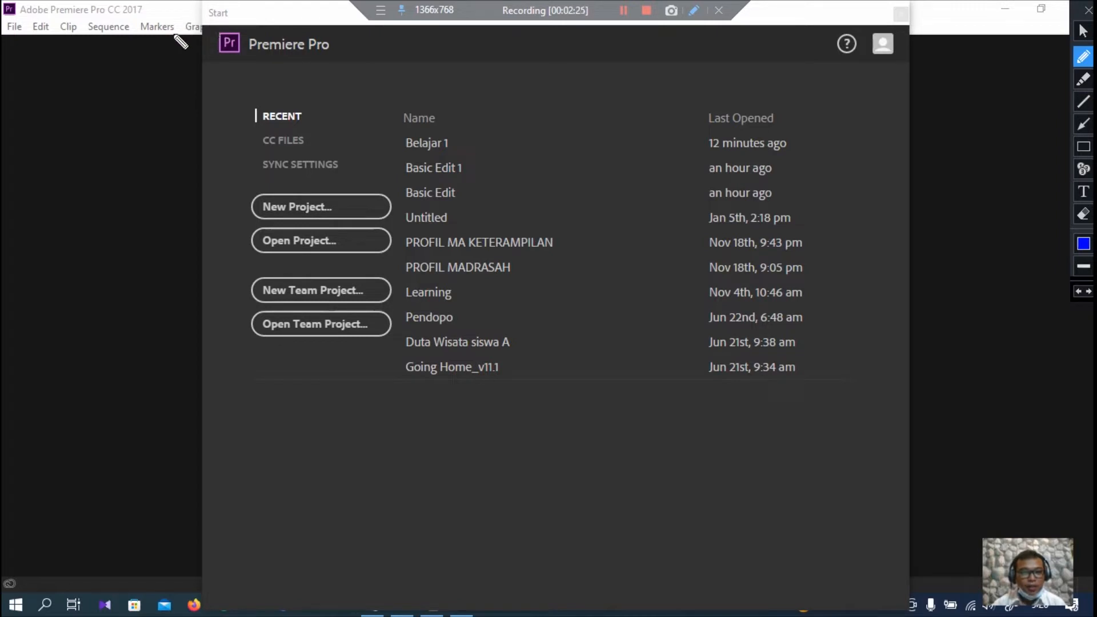
mouse_move(174, 32)
left_mouse_down()
mouse_move(393, 34)
mouse_move(423, 57)
mouse_move(385, 85)
mouse_move(232, 93)
mouse_move(191, 84)
mouse_move(178, 25)
mouse_move(246, 21)
mouse_move(197, 11)
left_mouse_up()
mouse_move(222, 104)
left_mouse_down()
mouse_move(339, 98)
mouse_move(372, 123)
mouse_move(406, 180)
mouse_move(401, 255)
mouse_move(331, 270)
mouse_move(216, 130)
left_mouse_up()
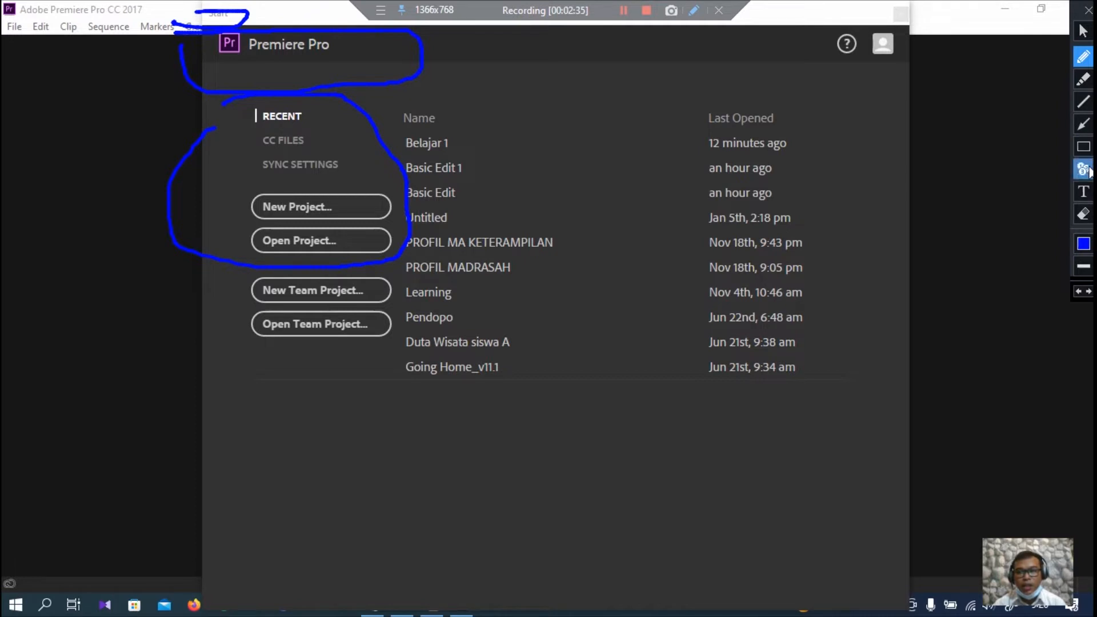
left_click(1084, 214)
left_click_drag(121, 3, 485, 351)
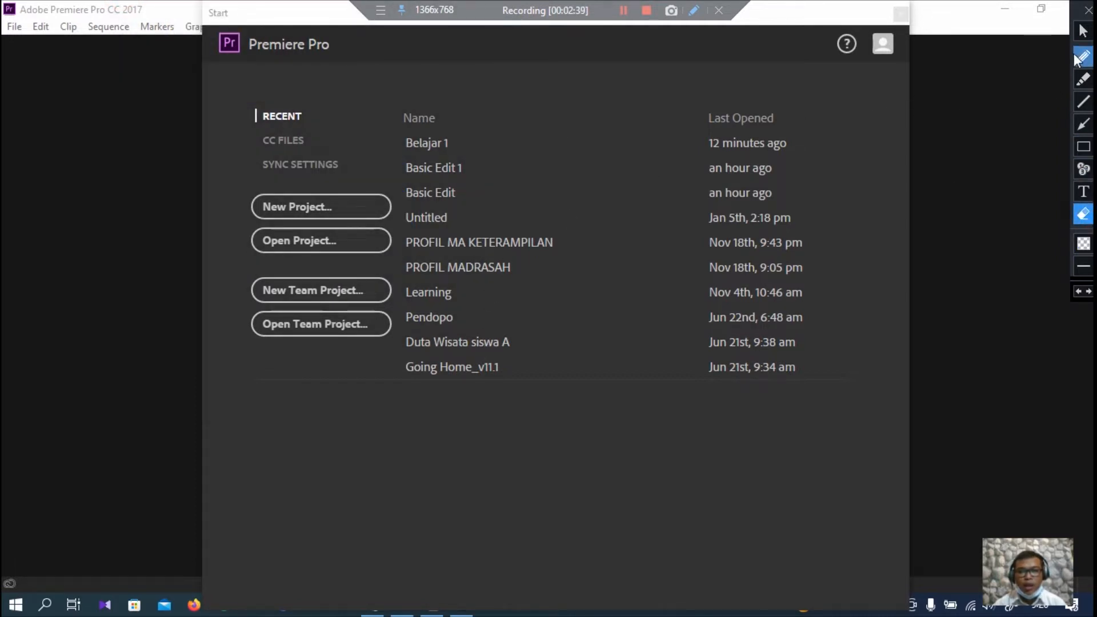
left_click(1079, 39)
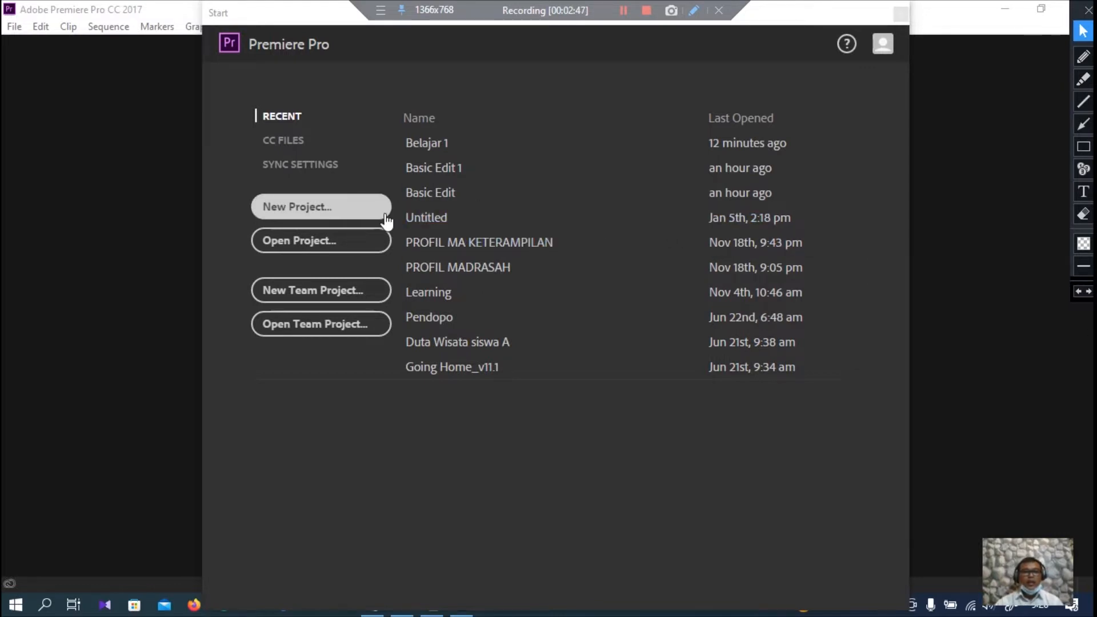
Create a new project named "Basic Edit Belajar 1"
left_click(352, 224)
left_click(148, 43)
left_click_drag(175, 19, 519, 36)
left_click_drag(480, 69, 419, 65)
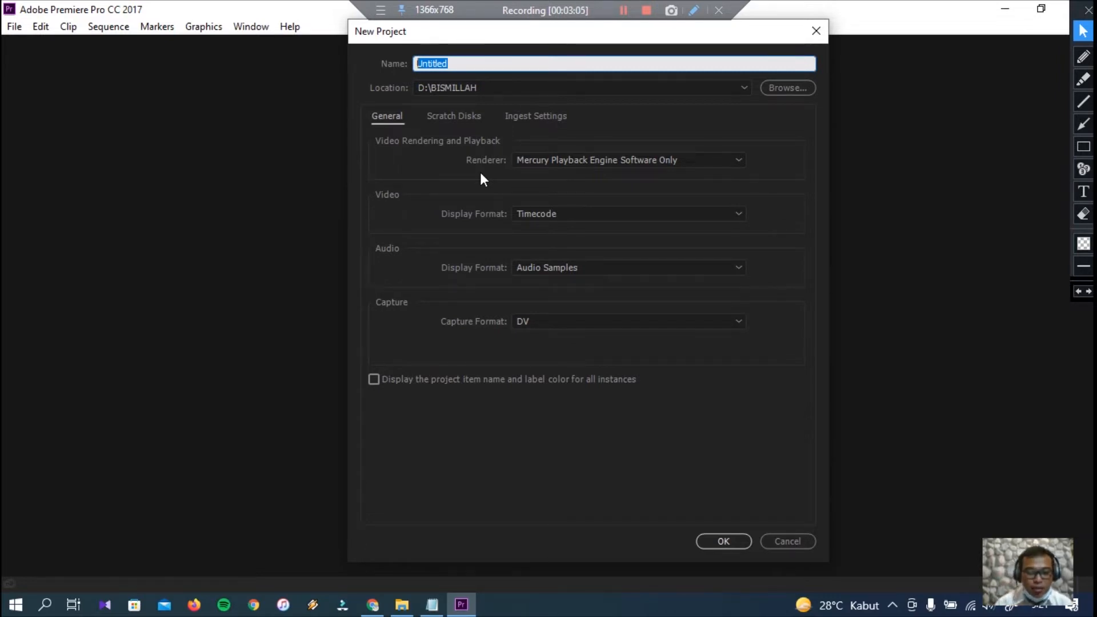
type("Basic ")
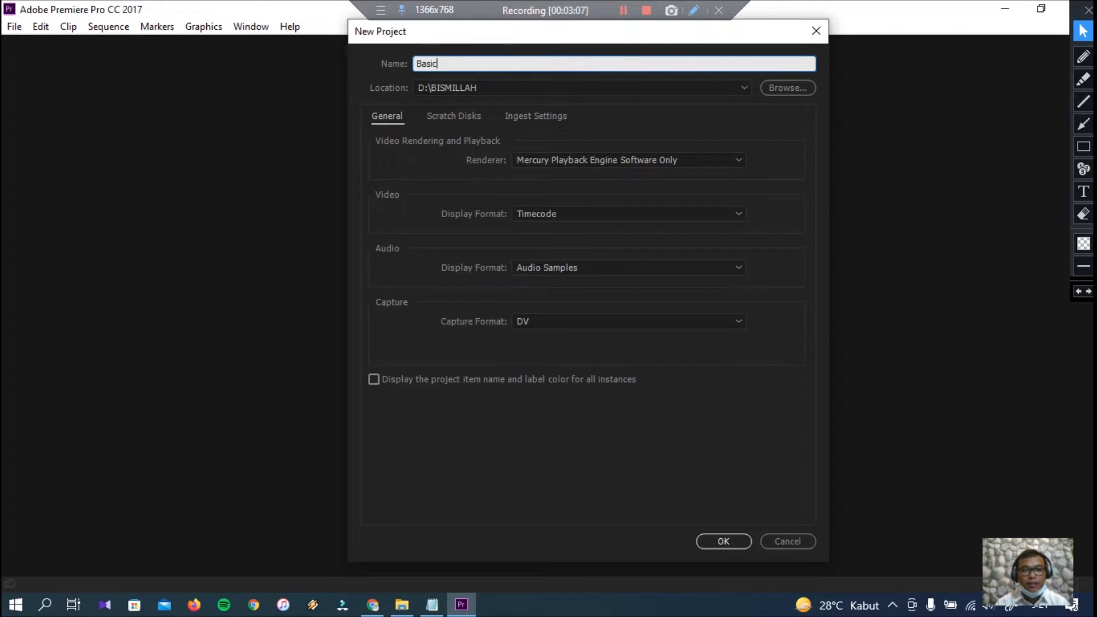
type("Edit ")
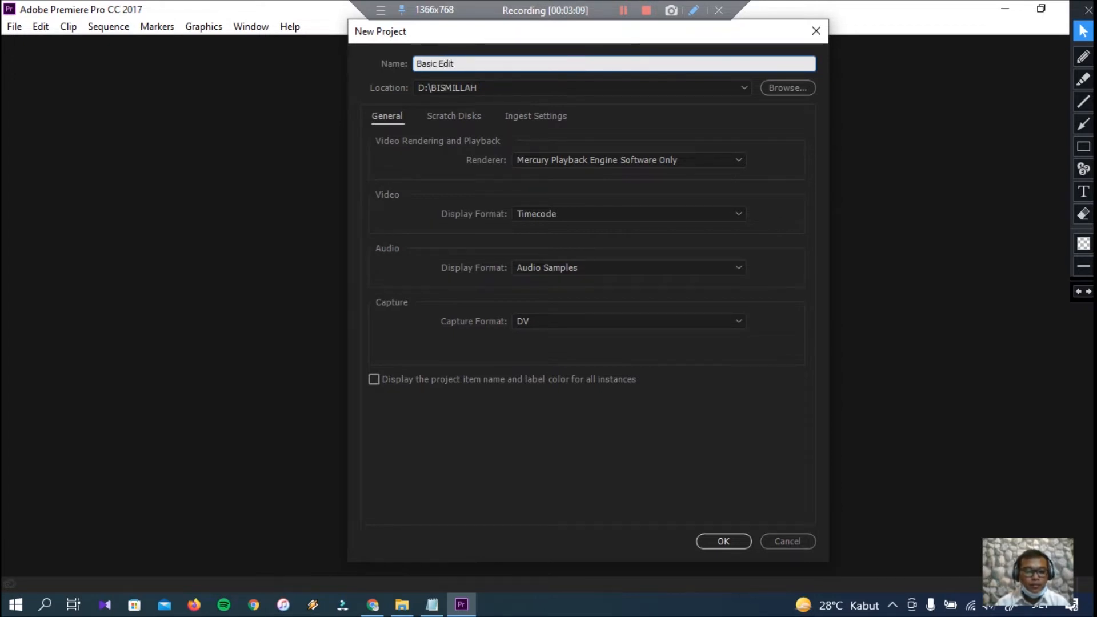
type("B")
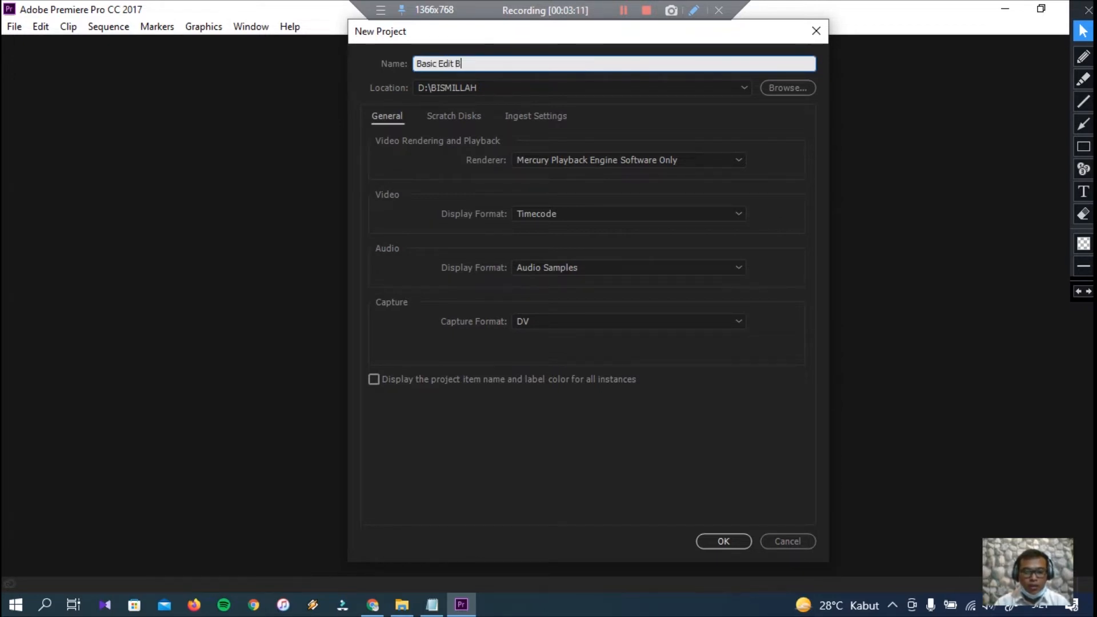
type("elajar 1")
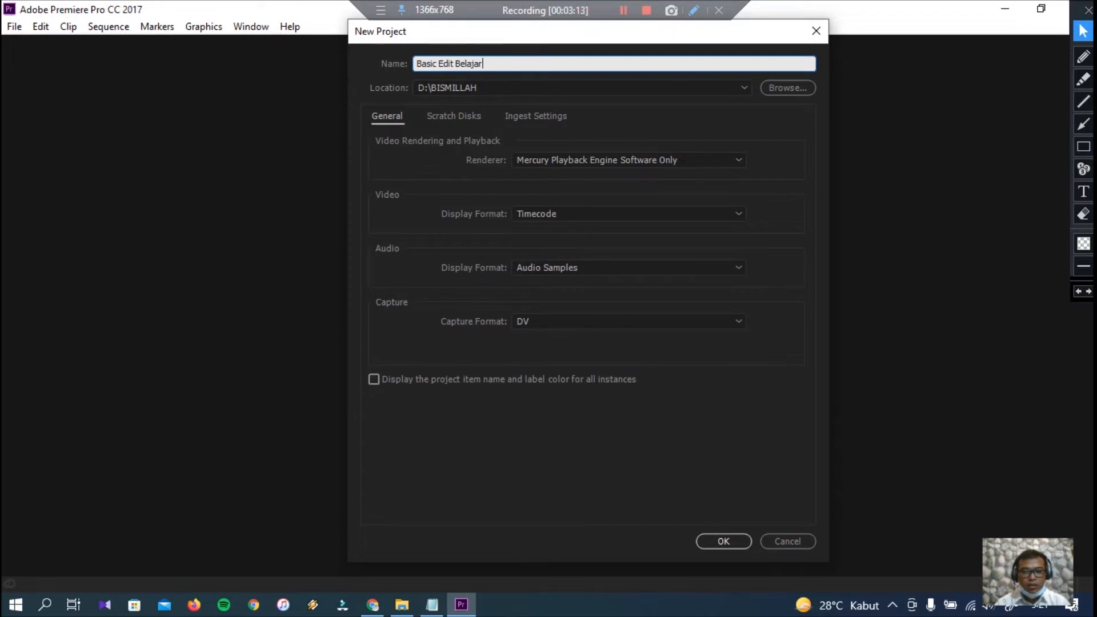
key("Return")
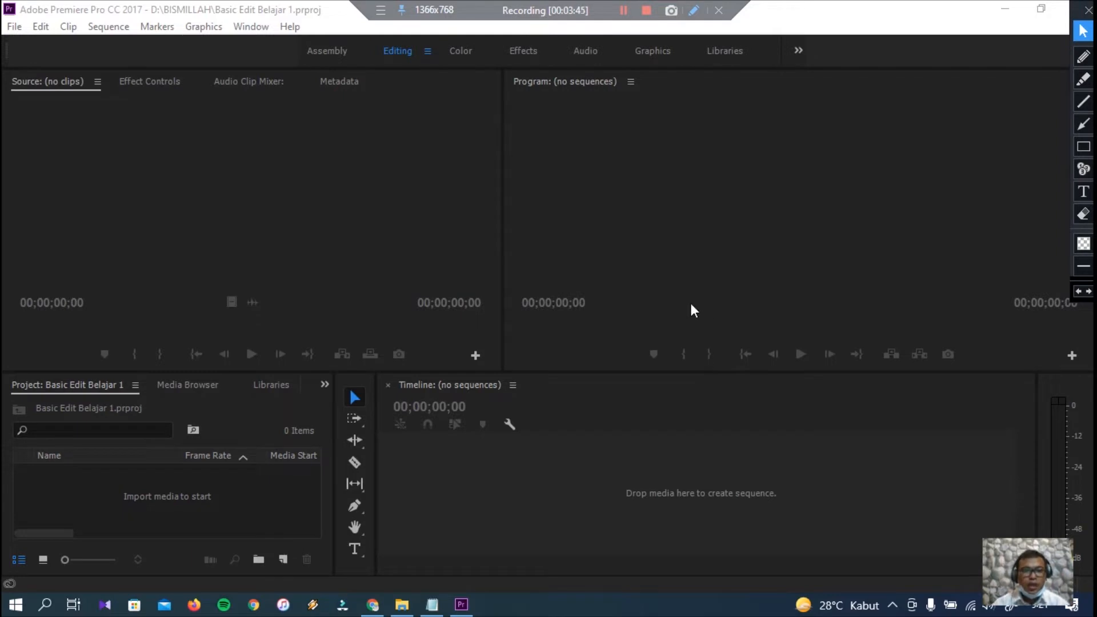
left_click(379, 250)
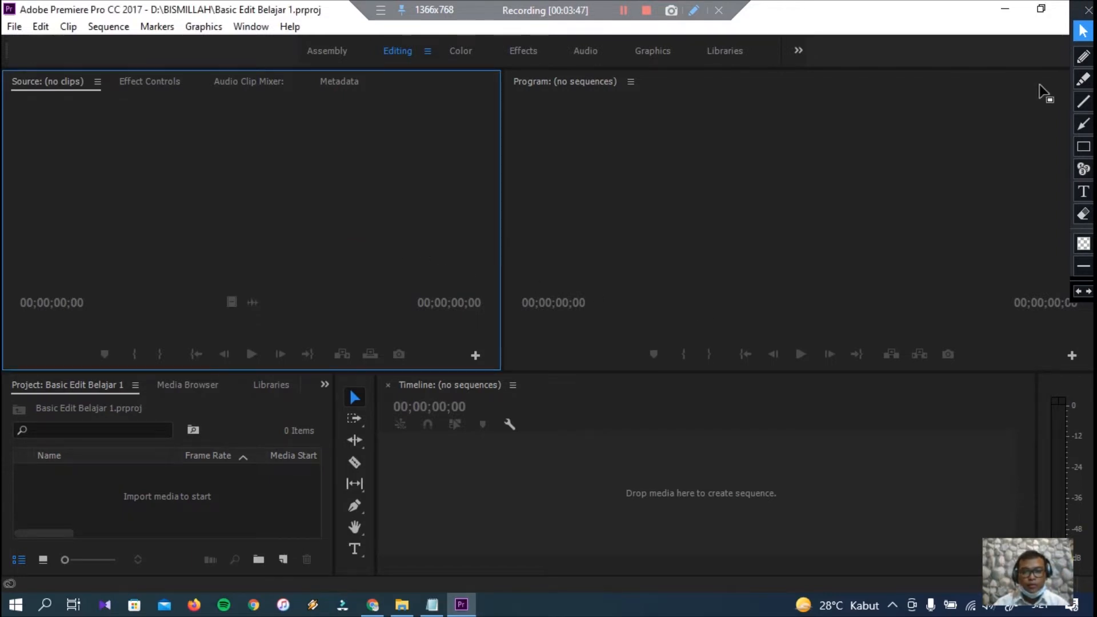
left_click(1084, 79)
mouse_move(12, 73)
left_mouse_down()
mouse_move(187, 62)
mouse_move(387, 133)
mouse_move(452, 246)
mouse_move(124, 310)
mouse_move(15, 134)
mouse_move(111, 96)
left_mouse_up()
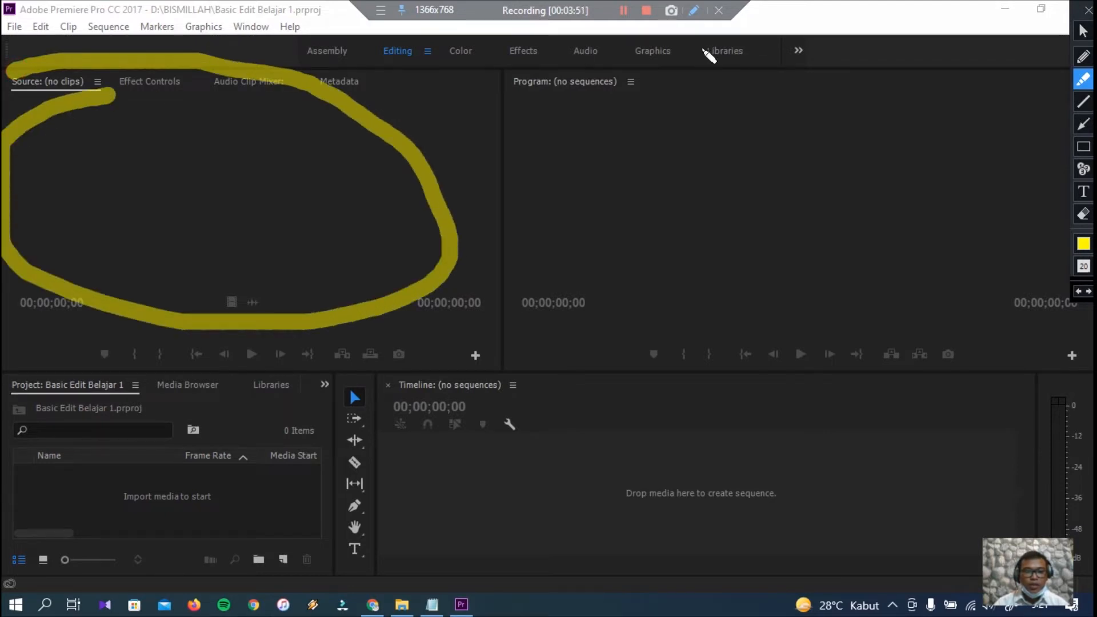
mouse_move(517, 70)
left_mouse_down()
mouse_move(796, 54)
mouse_move(535, 168)
mouse_move(517, 71)
left_mouse_up()
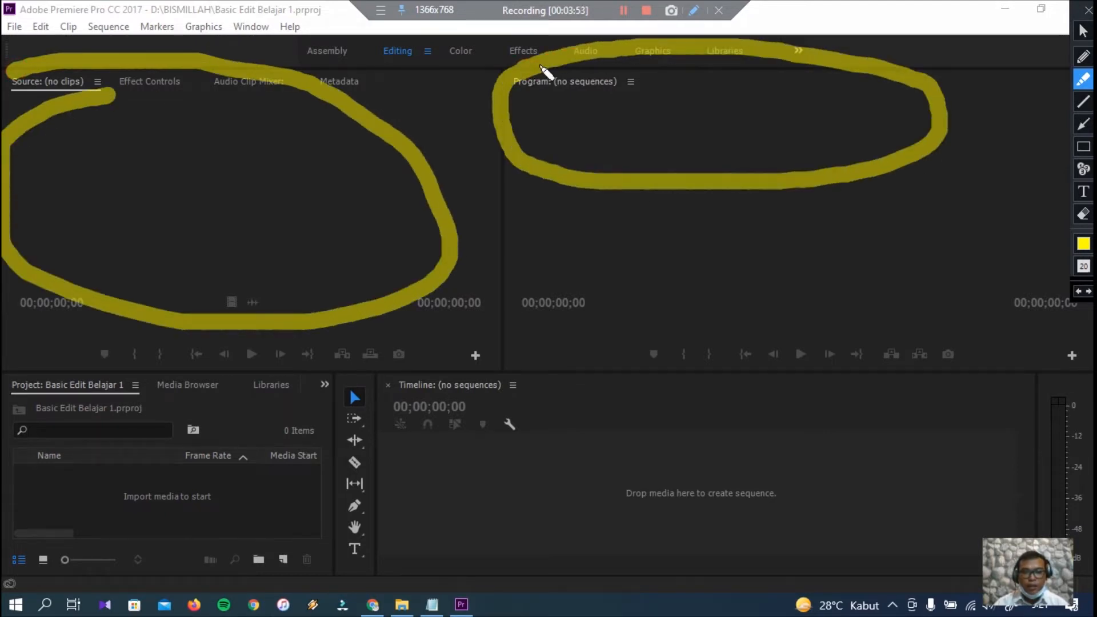
mouse_move(375, 379)
left_mouse_down()
mouse_move(476, 357)
mouse_move(380, 437)
mouse_move(372, 378)
left_mouse_up()
mouse_move(8, 377)
left_mouse_down()
mouse_move(230, 373)
mouse_move(254, 410)
mouse_move(132, 455)
mouse_move(14, 391)
left_mouse_up()
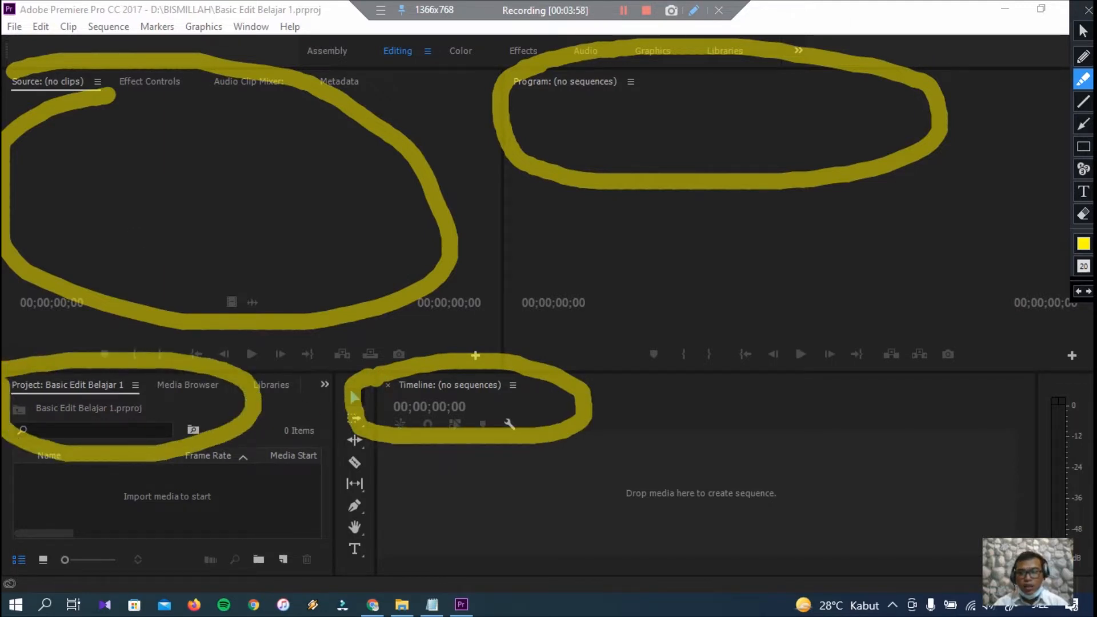
left_click(1083, 215)
mouse_move(3, 2)
left_mouse_down()
mouse_move(509, 402)
mouse_move(1047, 563)
left_mouse_up()
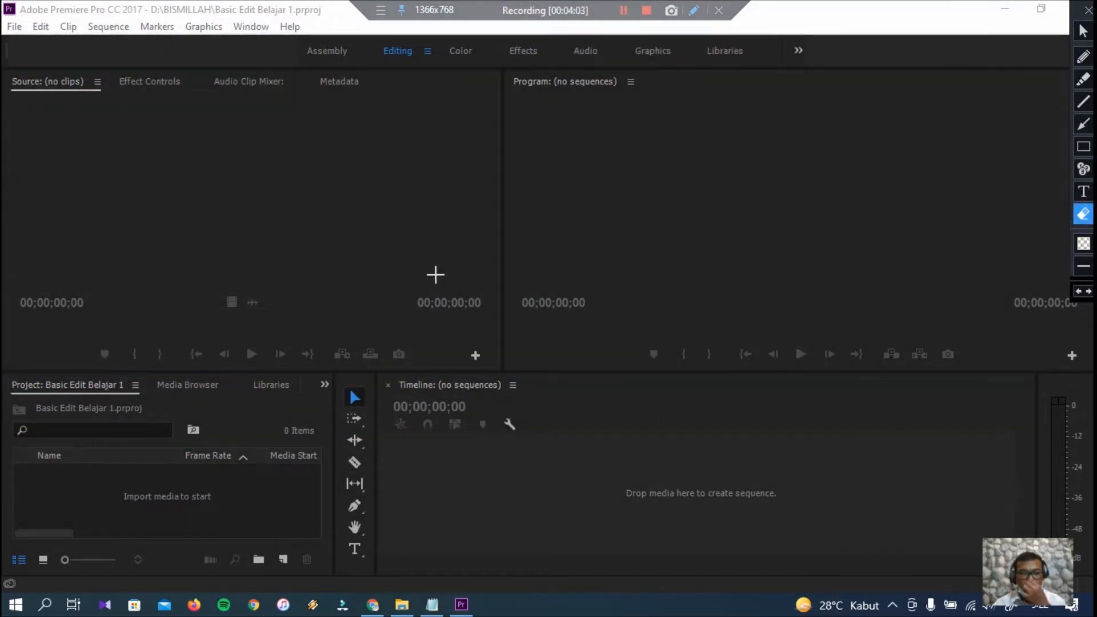
left_click(1079, 35)
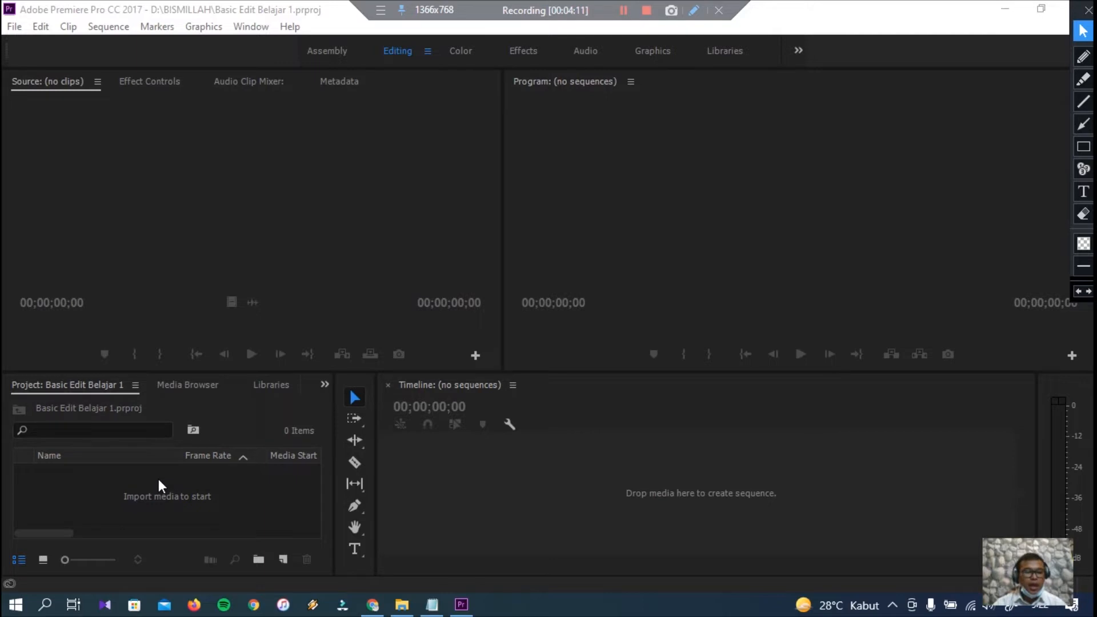
Start a media import and browse to the folder D:\ACAK\yuk 2\Budha Tidur\objek
left_click(13, 27)
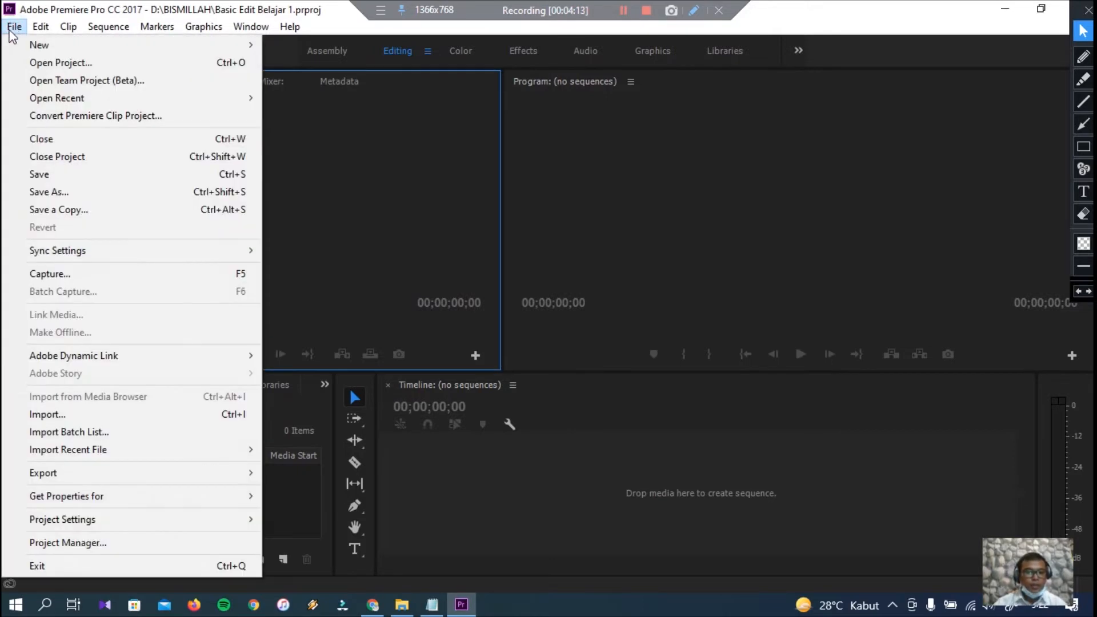
left_click(93, 414)
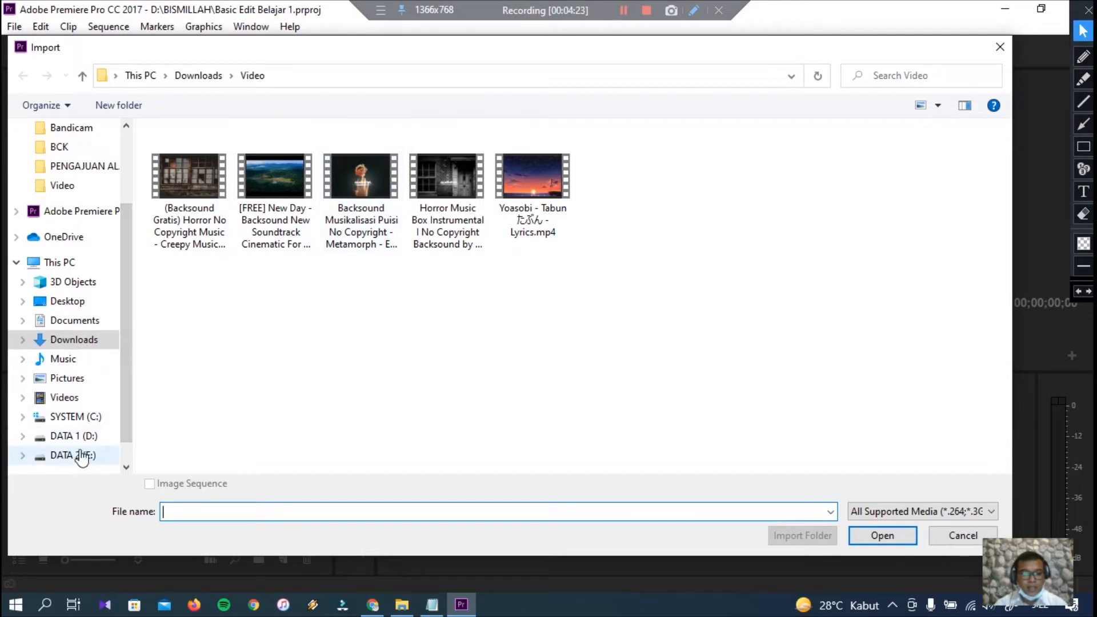
scroll(86, 455, "down", 2)
left_click(73, 397)
double_click(216, 147)
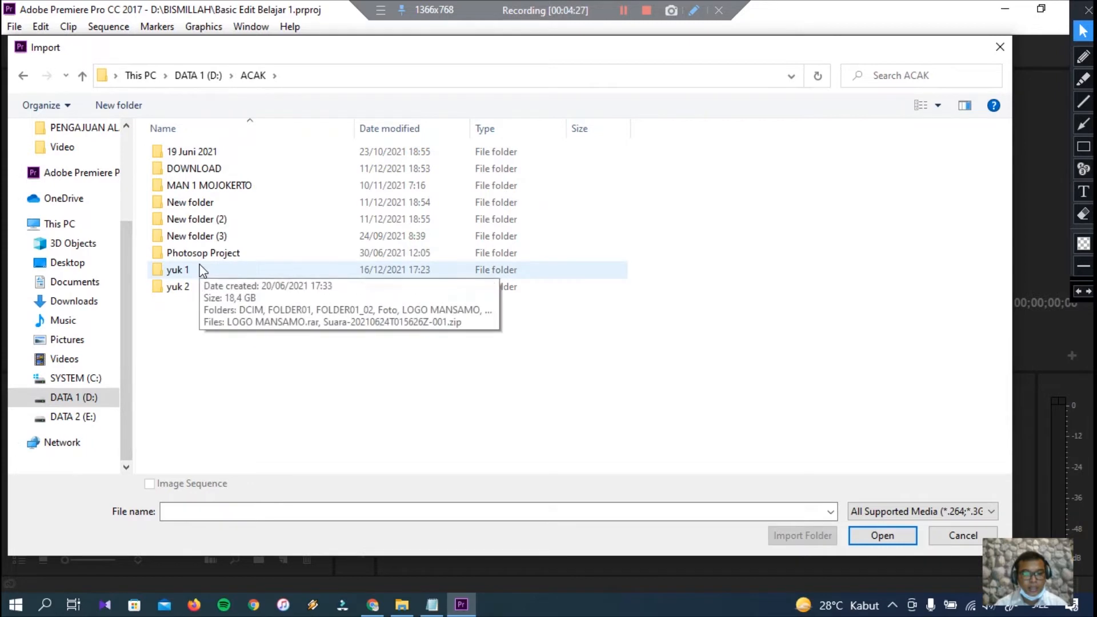
double_click(196, 286)
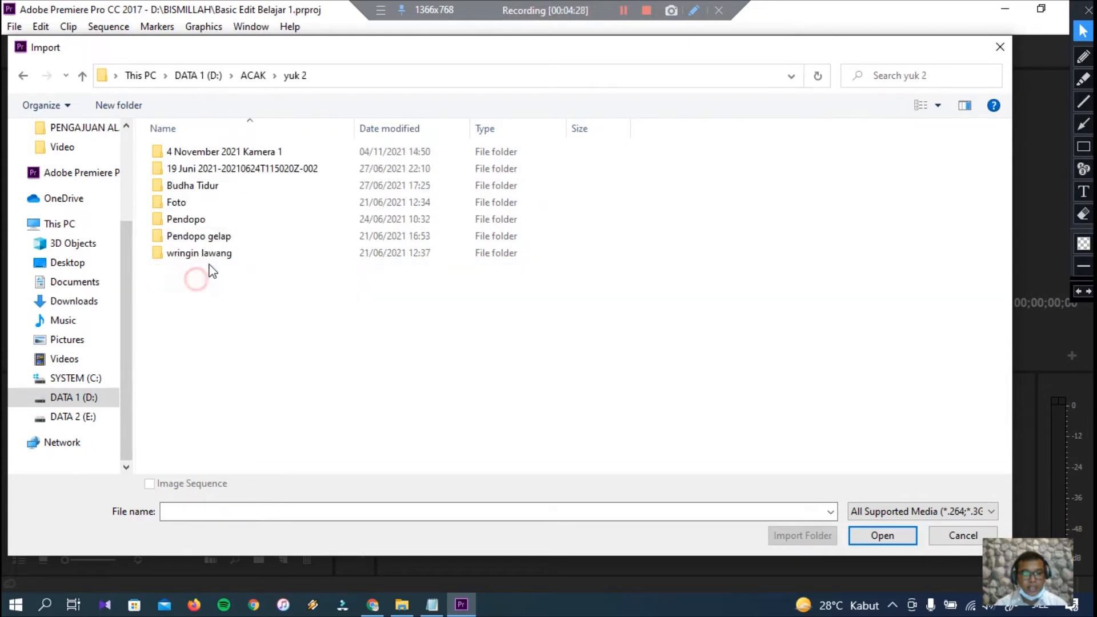
double_click(228, 188)
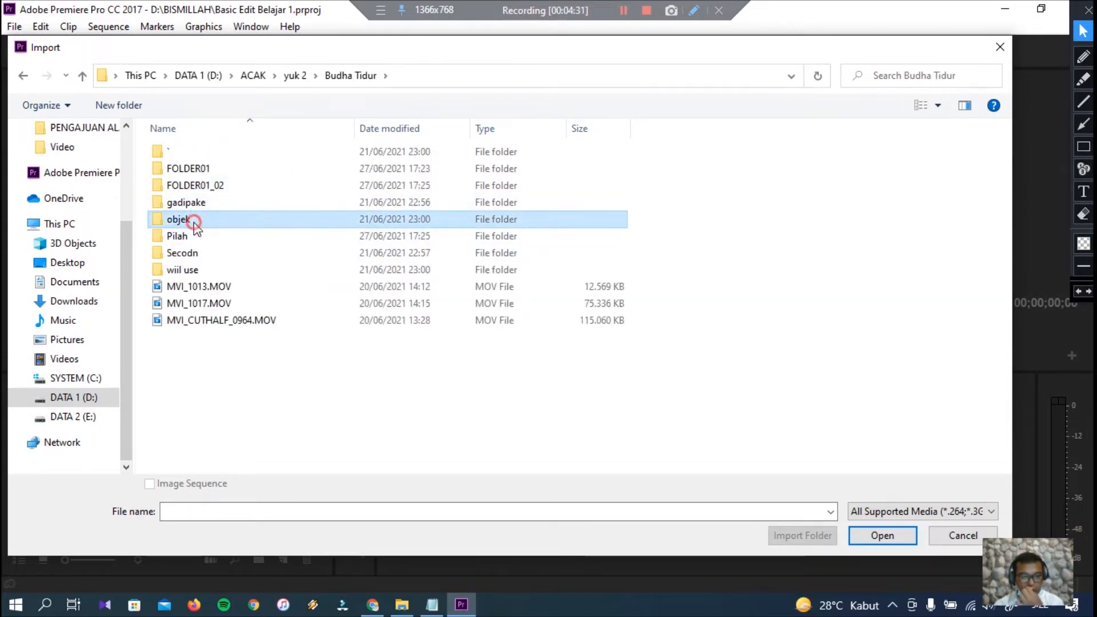
double_click(191, 221)
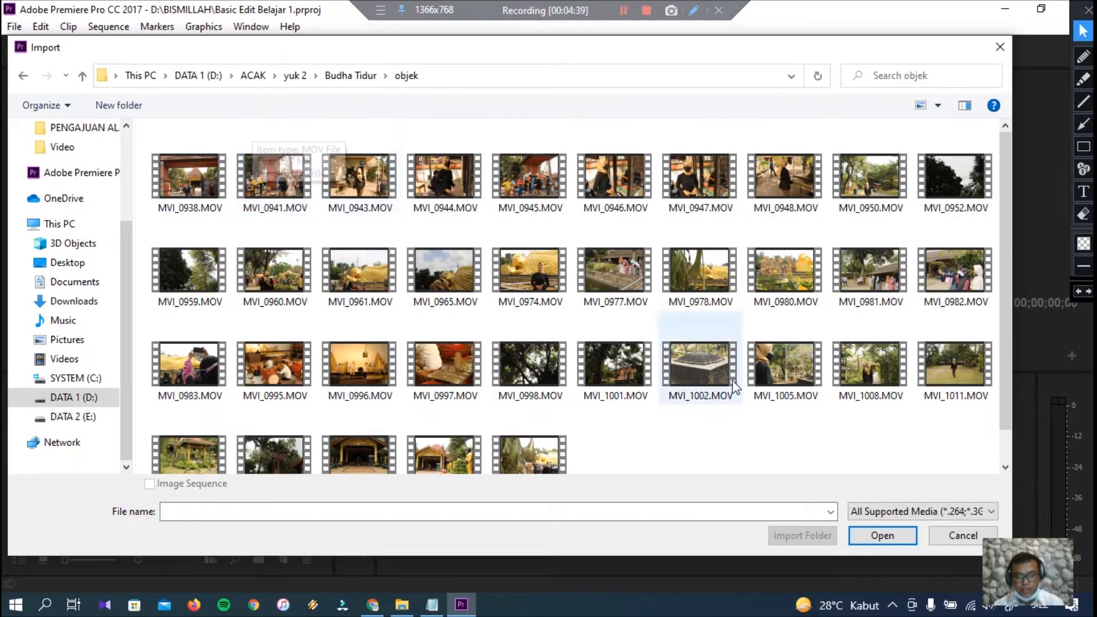
Import the clips MVI_0997.MOV, MVI_0998.MOV, MVI_1001.MOV, MVI_1002.MOV and MVI_1005.MOV into the project
left_click(537, 392)
left_click(651, 388, "ctrl")
left_click(717, 384, "ctrl")
left_click(750, 379, "ctrl")
left_click(455, 366, "ctrl")
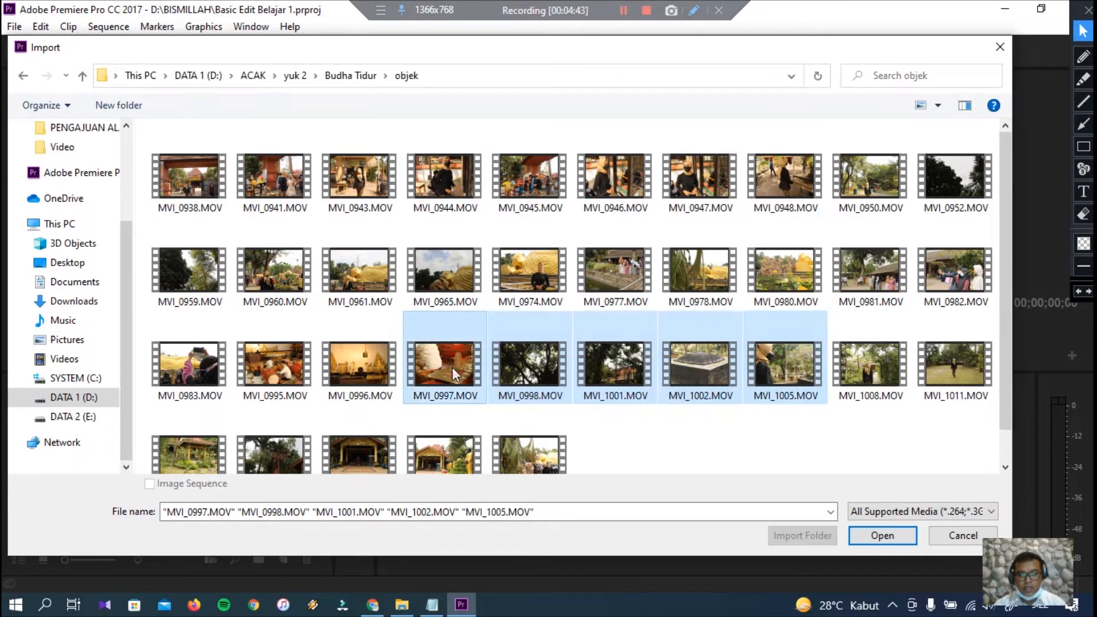
left_click(884, 536)
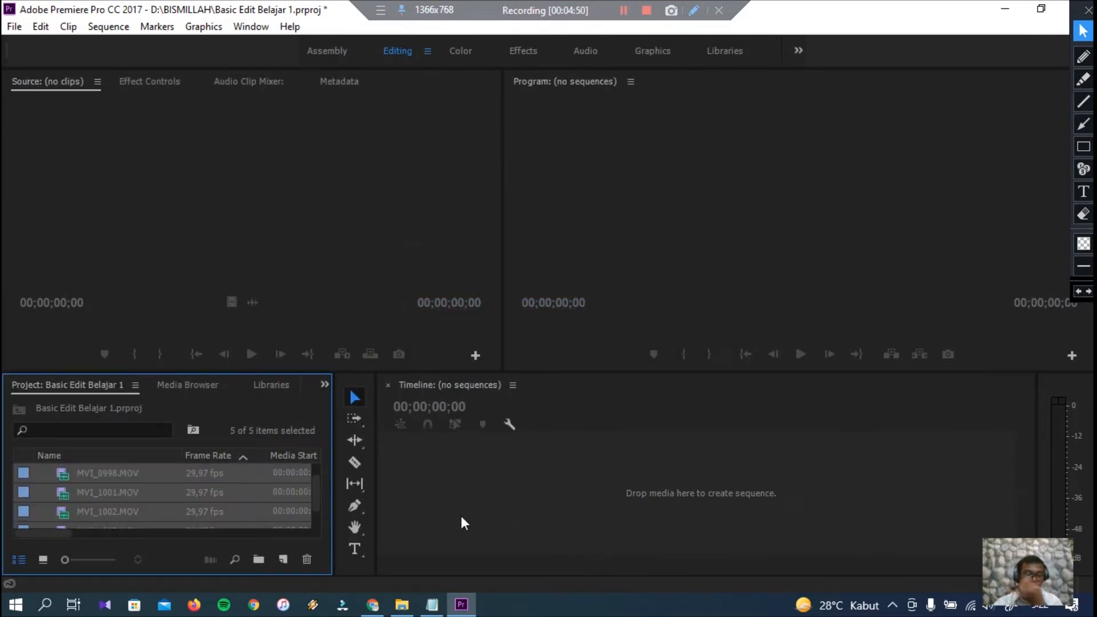
Import the "[FREE] New Day" backsound video from the Downloads\Video folder and save the project
scroll(224, 488, "down", 2)
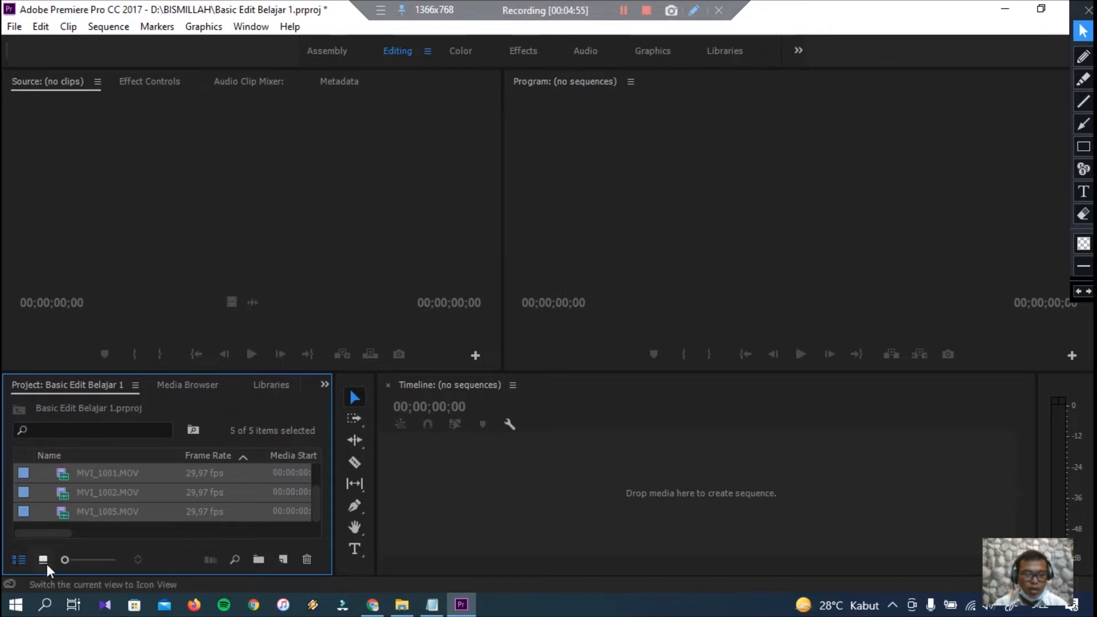
double_click(160, 527)
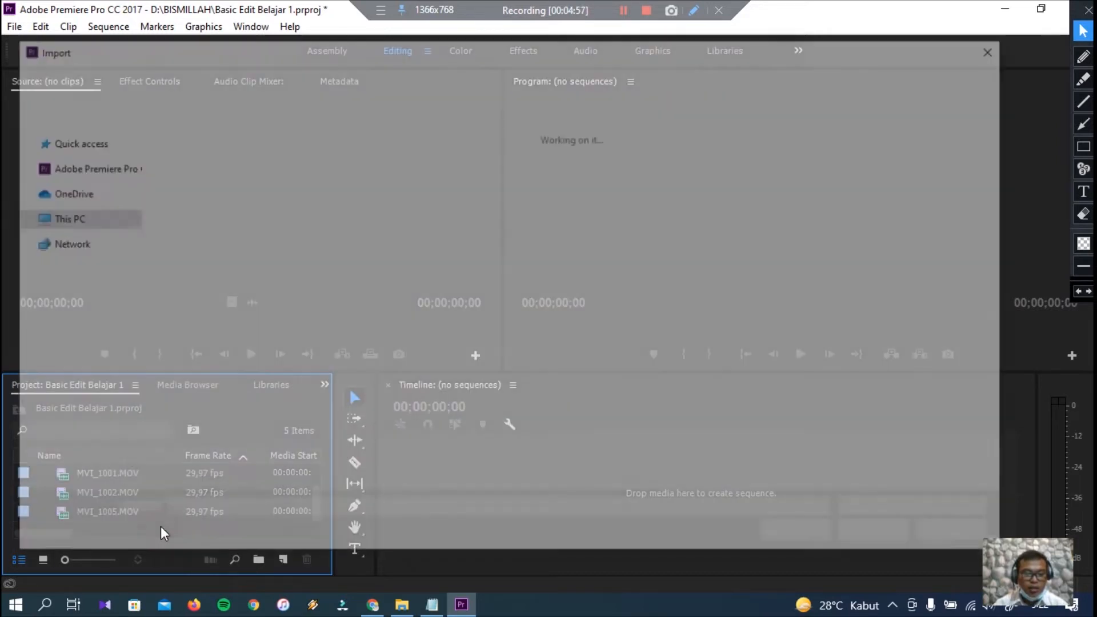
scroll(73, 233, "up", 5)
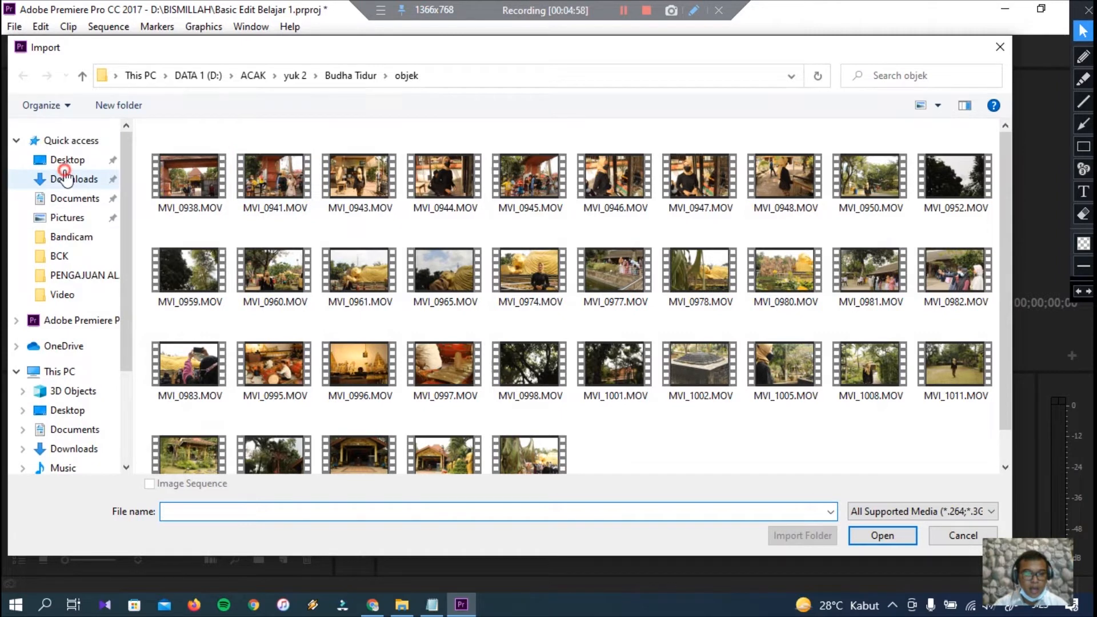
left_click(74, 179)
double_click(268, 299)
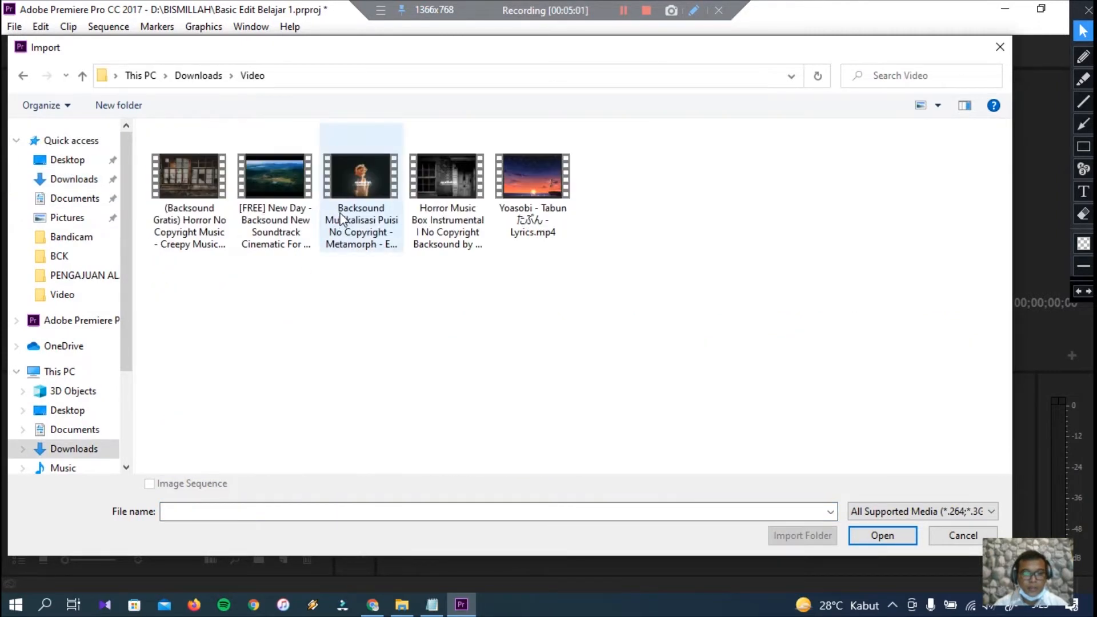
left_click(276, 194)
left_click(884, 537)
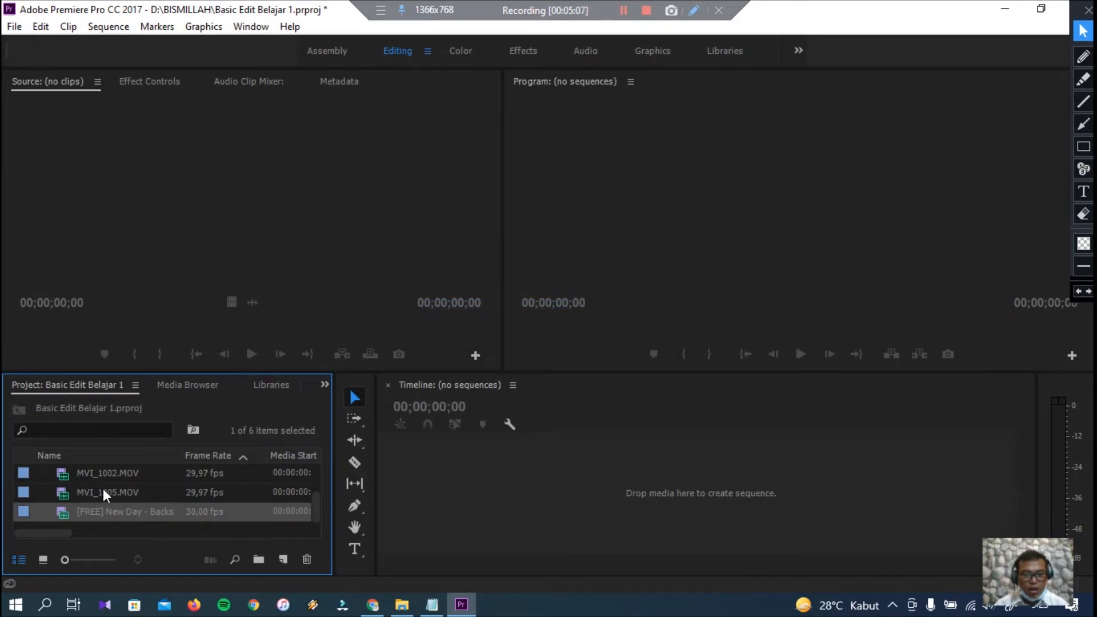
scroll(101, 489, "up", 2)
key("ctrl+s")
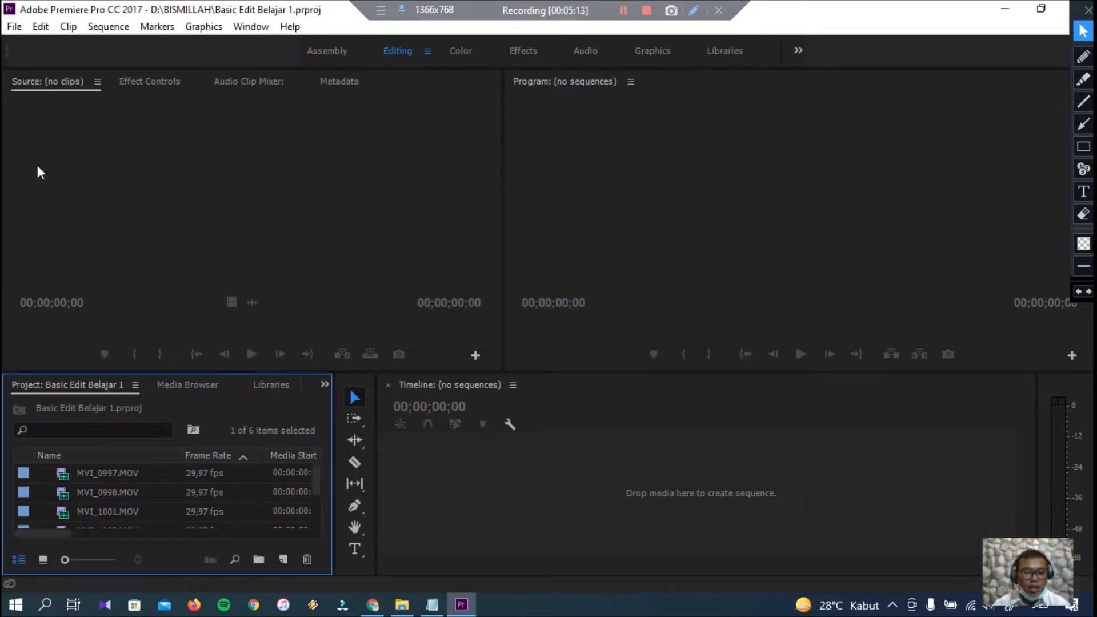
Start a new sequence and choose the Digital SLR 1080p preset DSLR 1080p30
left_click(456, 485)
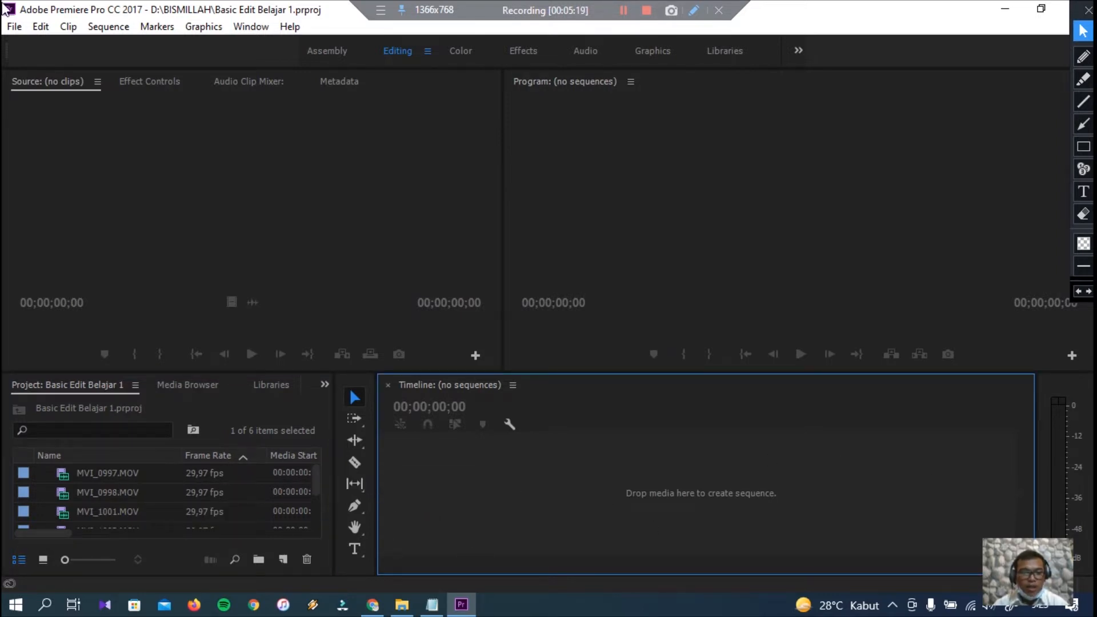
left_click(13, 26)
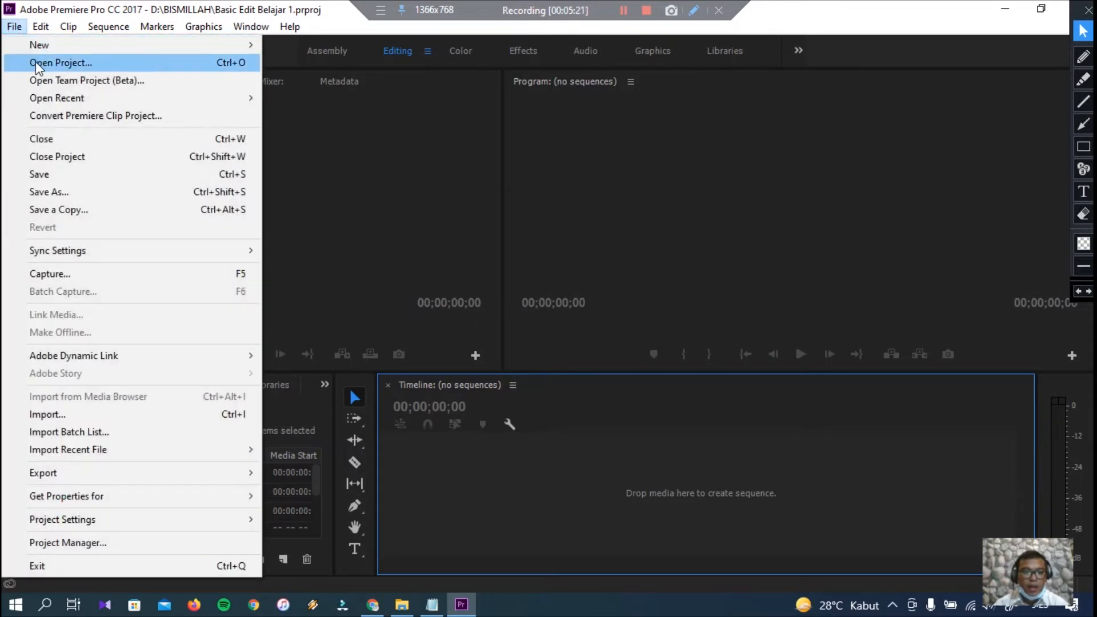
mouse_move(260, 46)
left_click(344, 81)
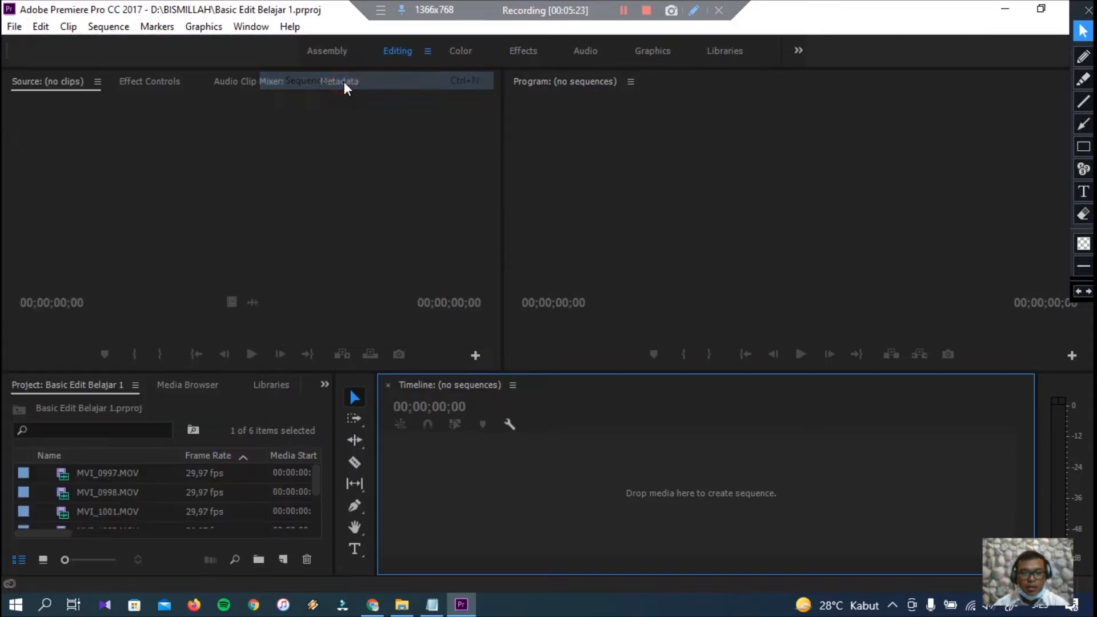
left_click(355, 183)
left_click(372, 219)
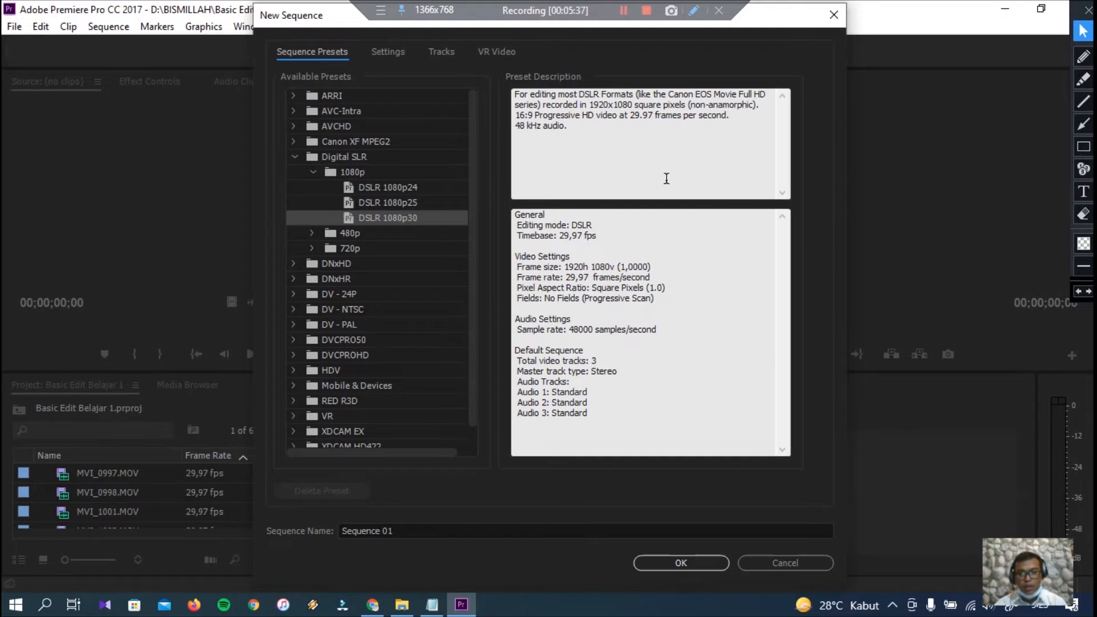
left_click(373, 218)
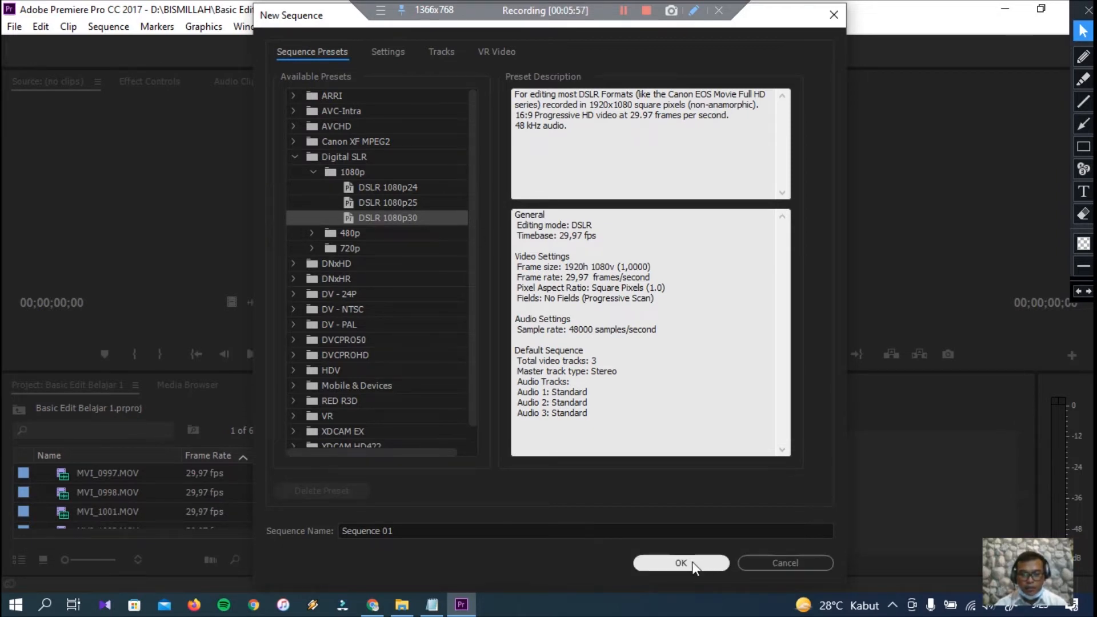
Review the new sequence's general settings, pixel aspect ratio options, tracks and VR video properties without changing them
left_click(374, 60)
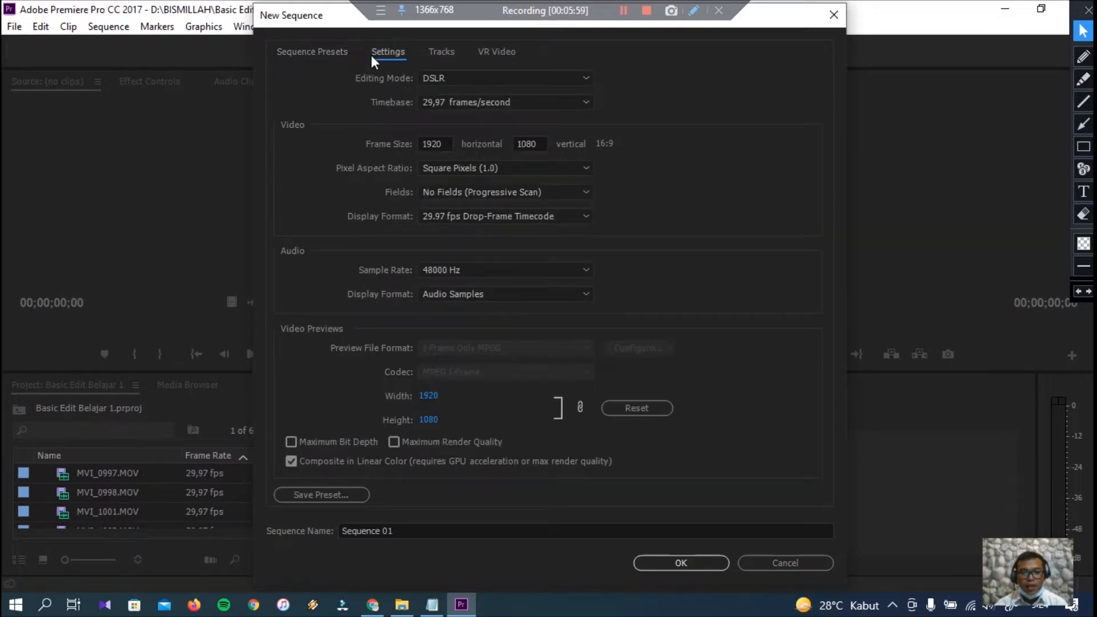
left_click(449, 172)
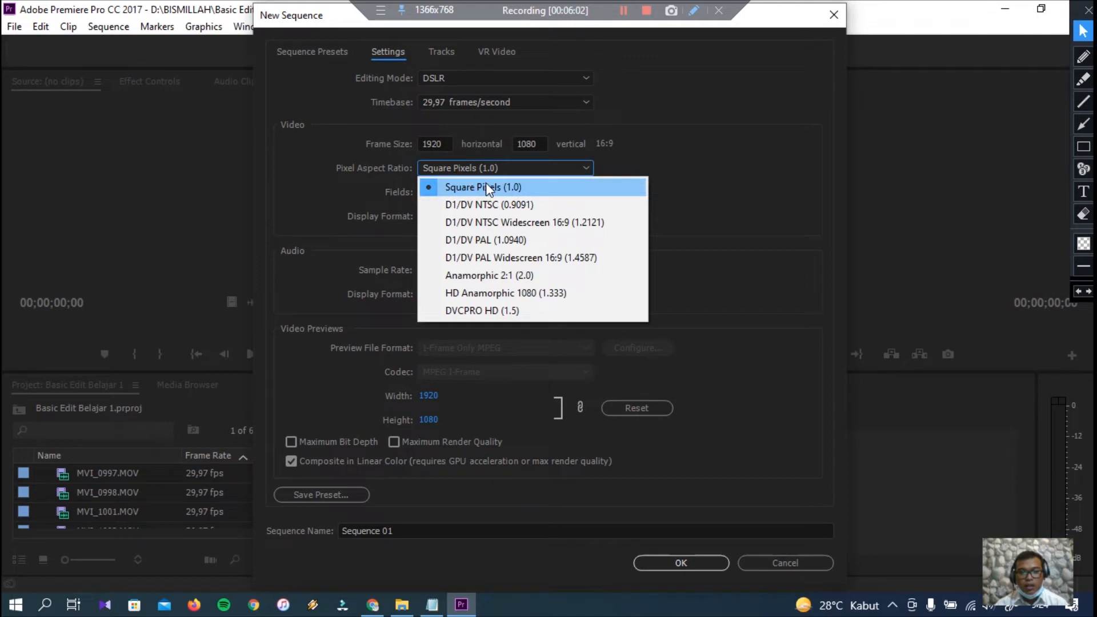
left_click(518, 169)
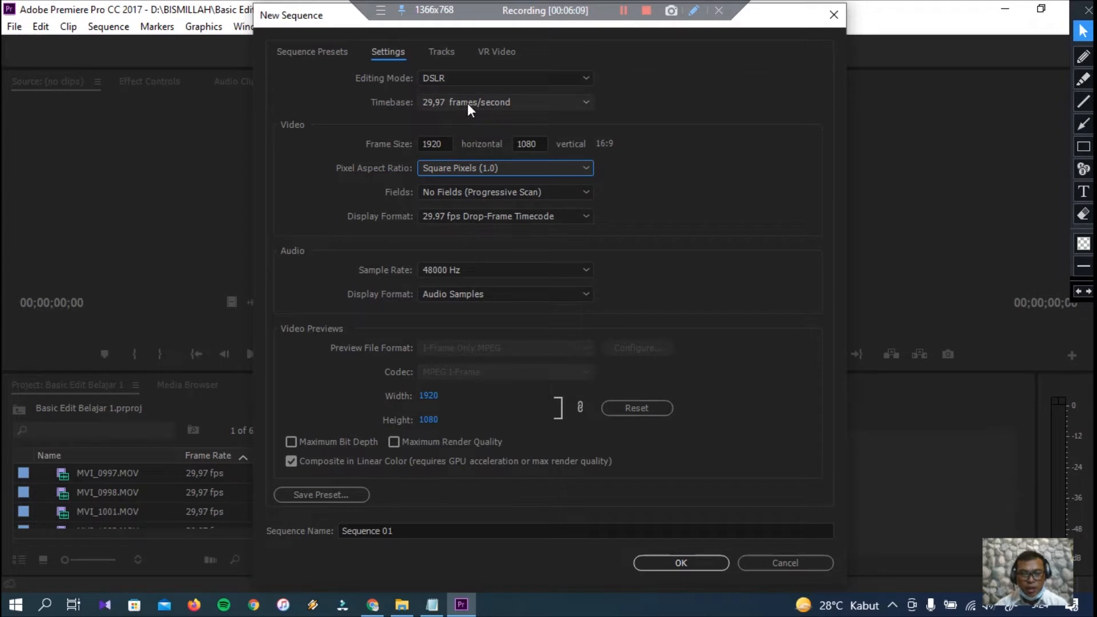
left_click(442, 55)
left_click(508, 55)
left_click(382, 54)
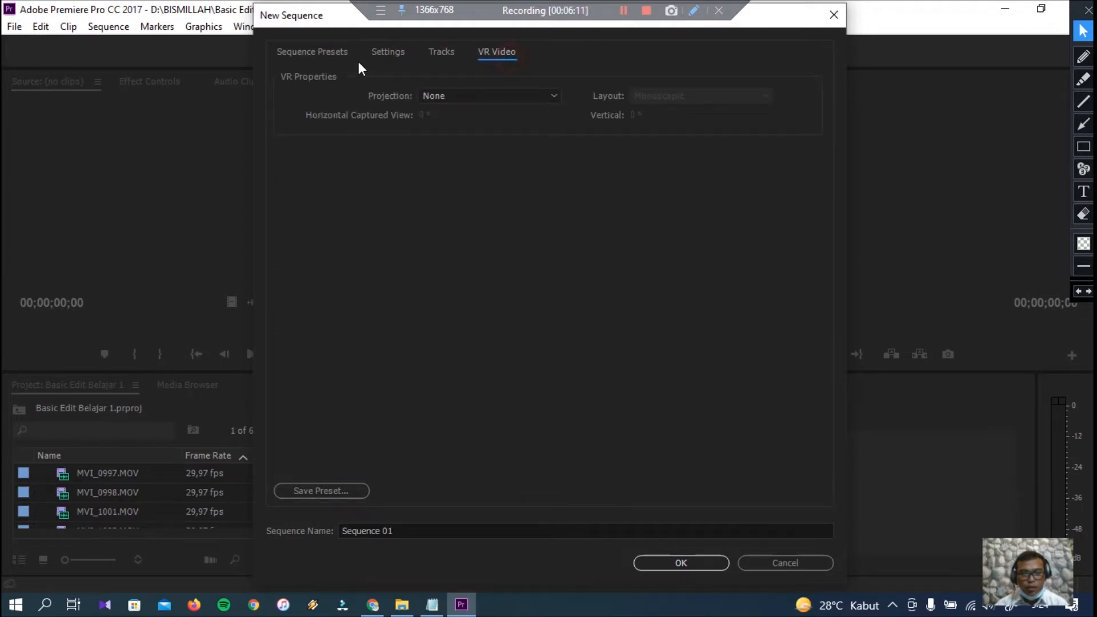
left_click(339, 55)
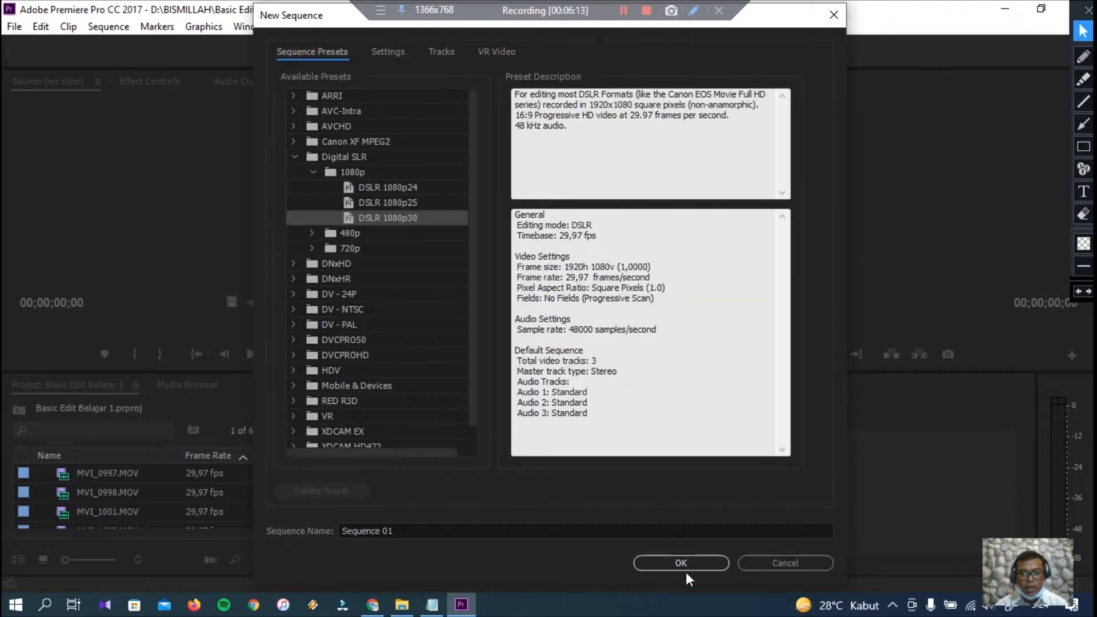
Create the sequence with the name Sequence 01 and save the project
left_click_drag(424, 531, 336, 524)
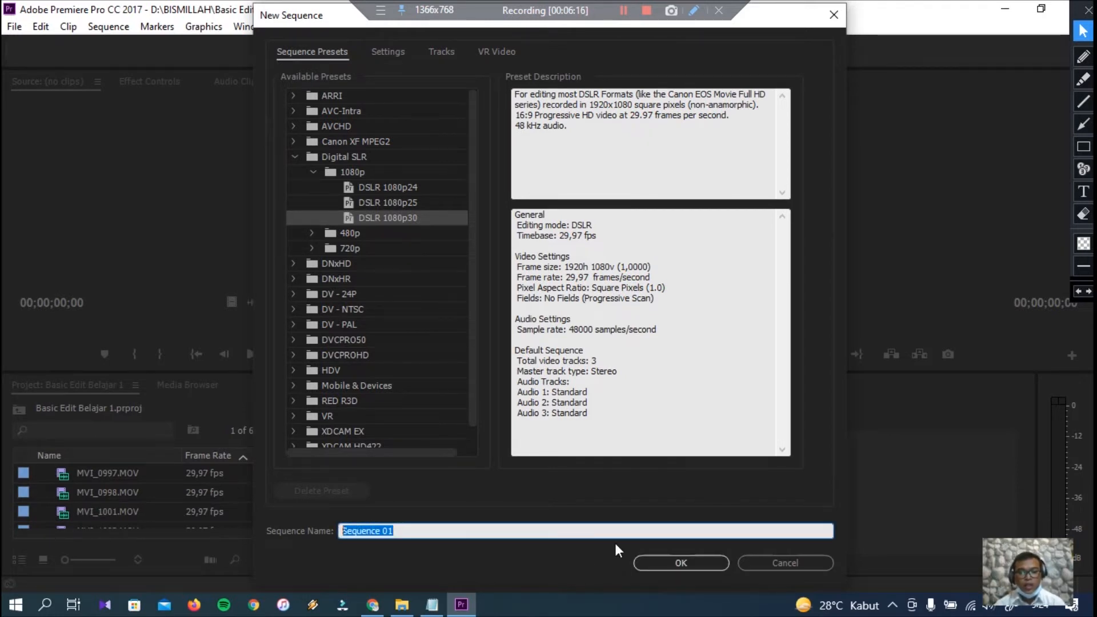
left_click(516, 494)
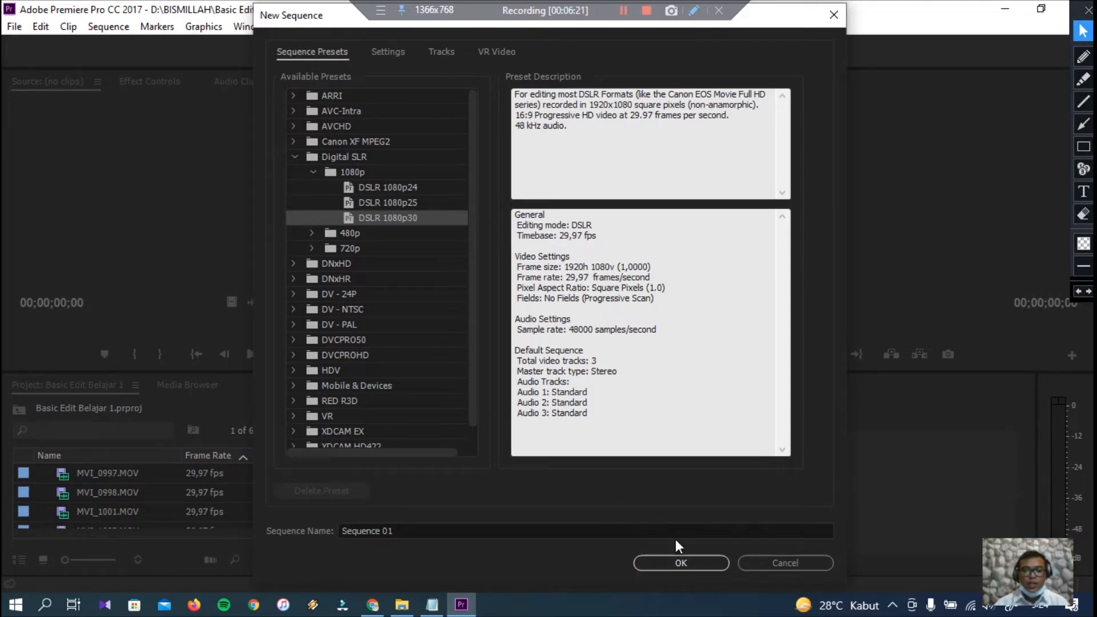
left_click(686, 568)
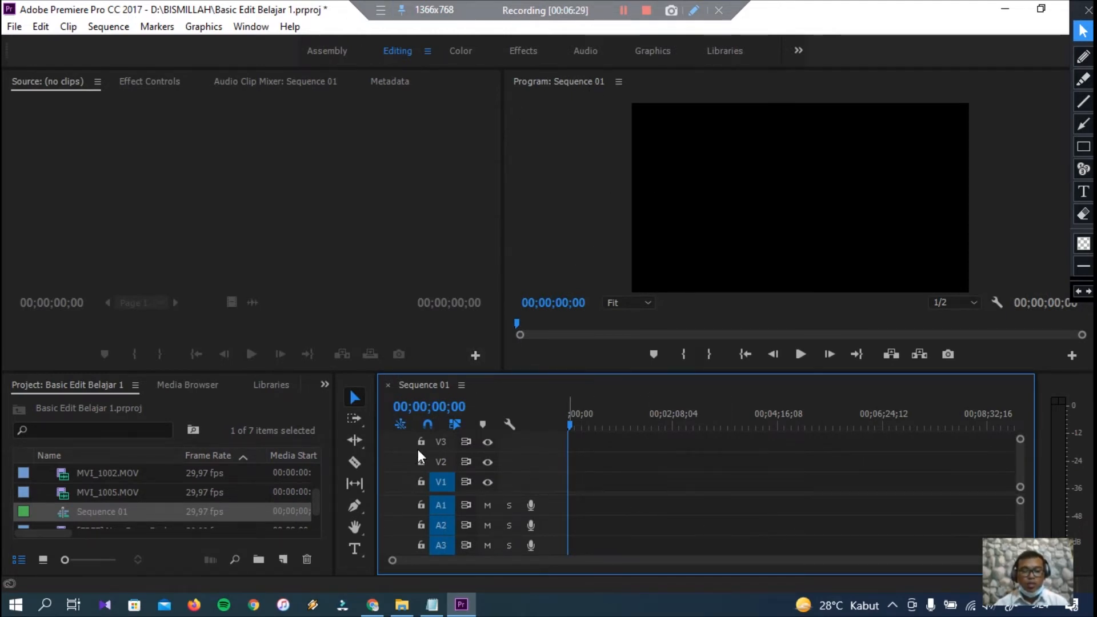
key("ctrl+s")
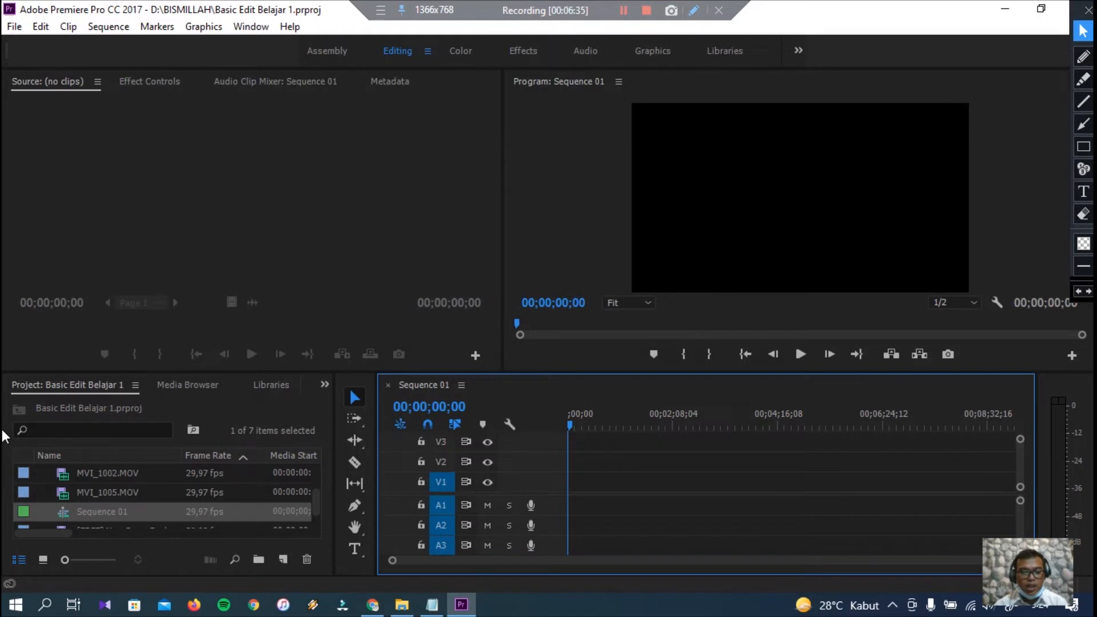
Look through the imported project items in both list and thumbnail view, ending in list view
scroll(163, 515, "down", 1)
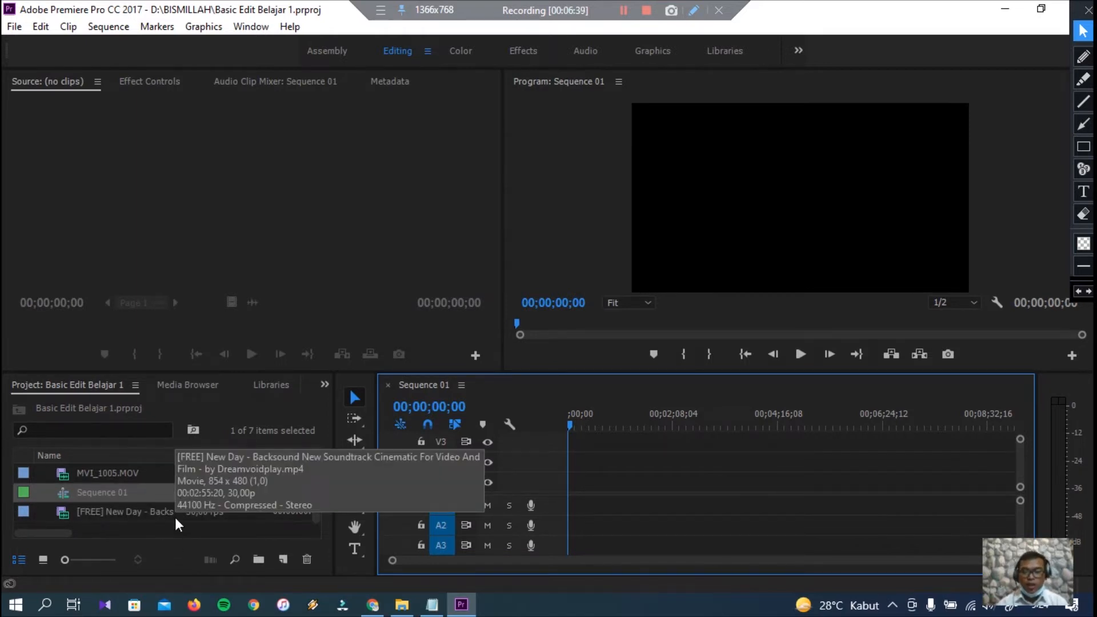
scroll(175, 518, "up", 4)
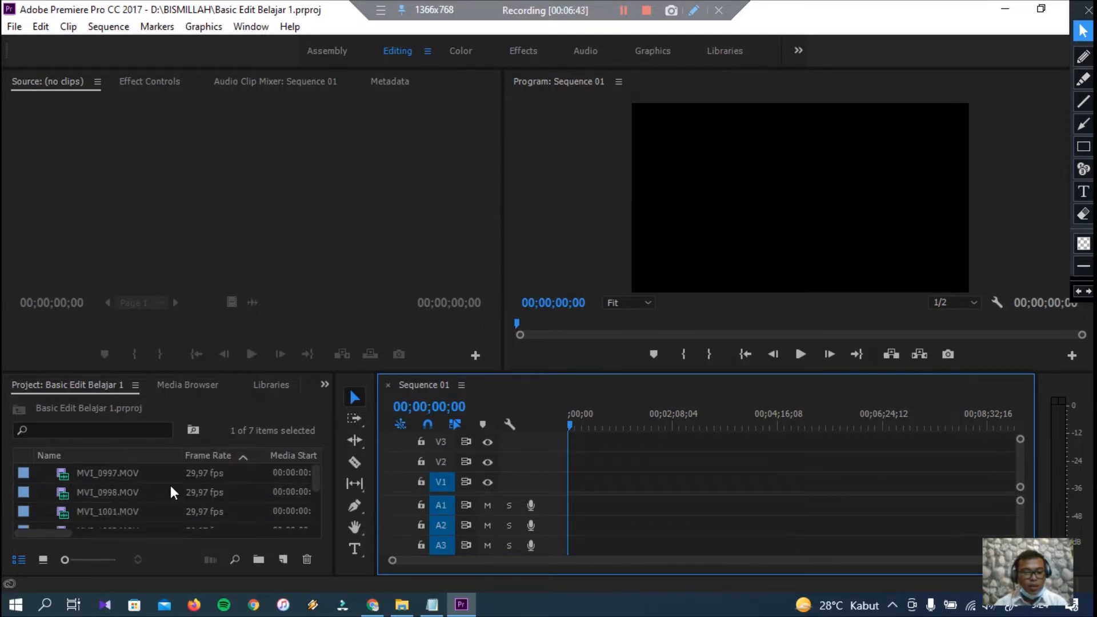
left_click(128, 478)
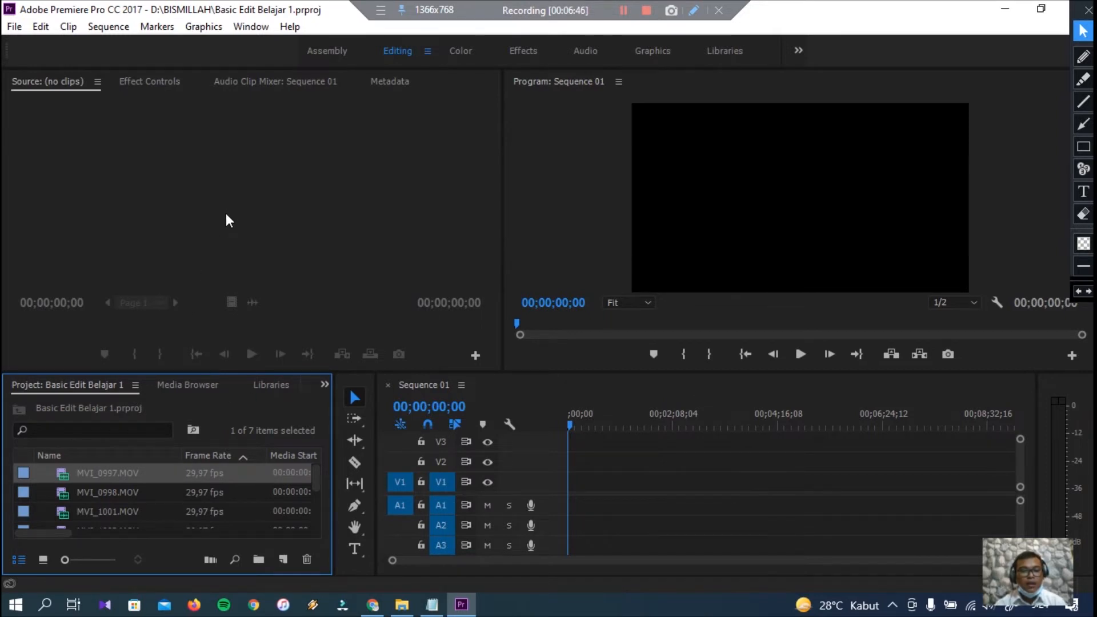
left_click(38, 562)
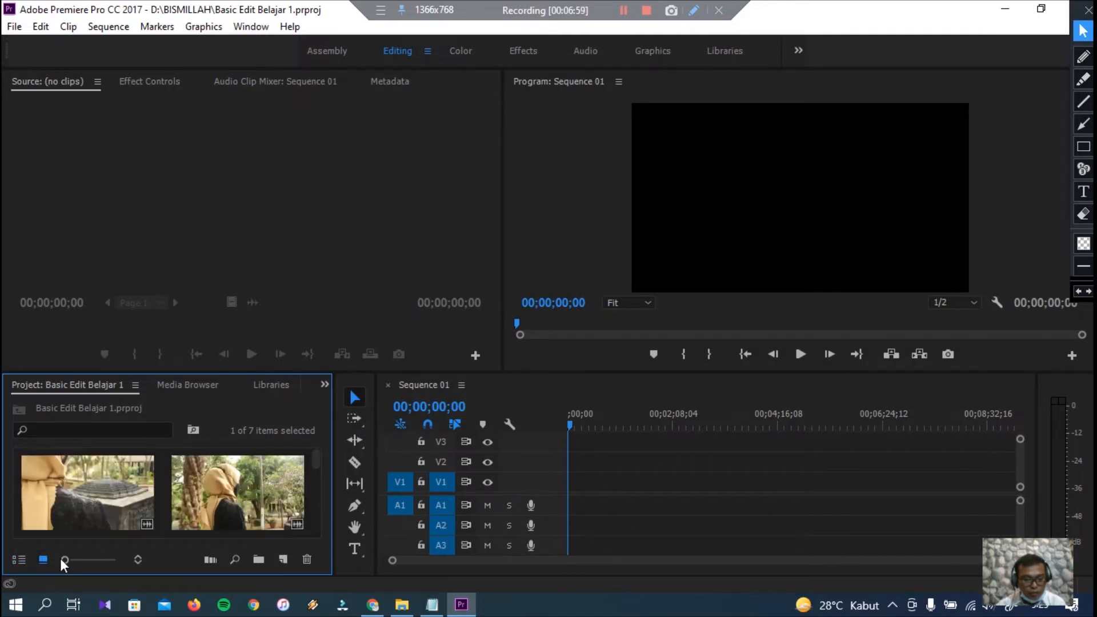
mouse_move(67, 561)
left_mouse_down()
mouse_move(90, 559)
mouse_move(64, 559)
left_mouse_up()
scroll(134, 509, "down", 2)
scroll(125, 515, "up", 2)
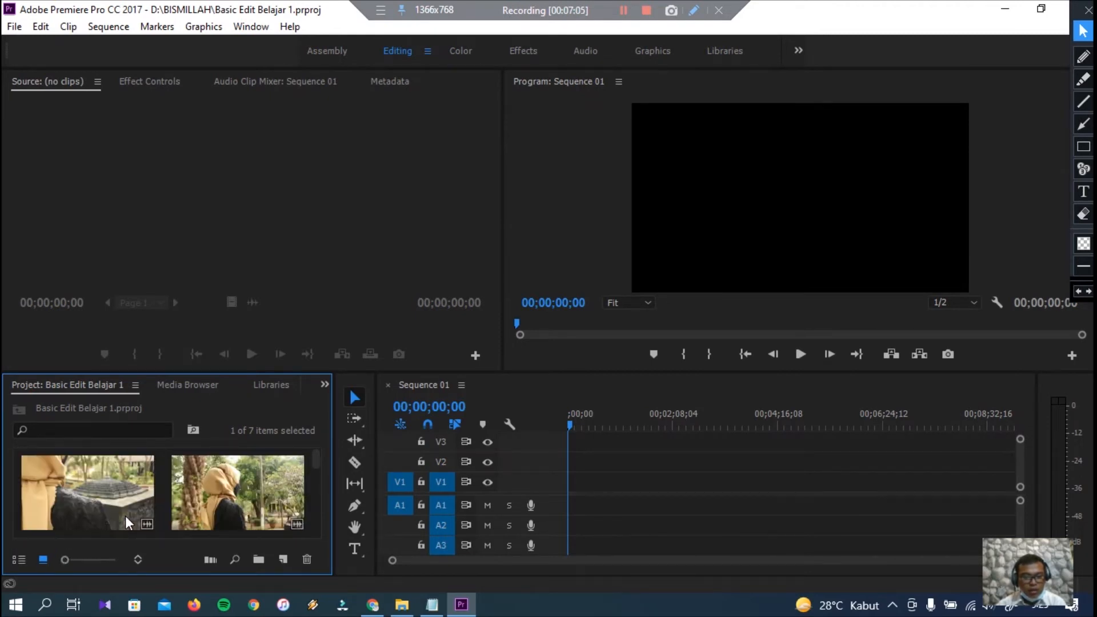
left_click(19, 559)
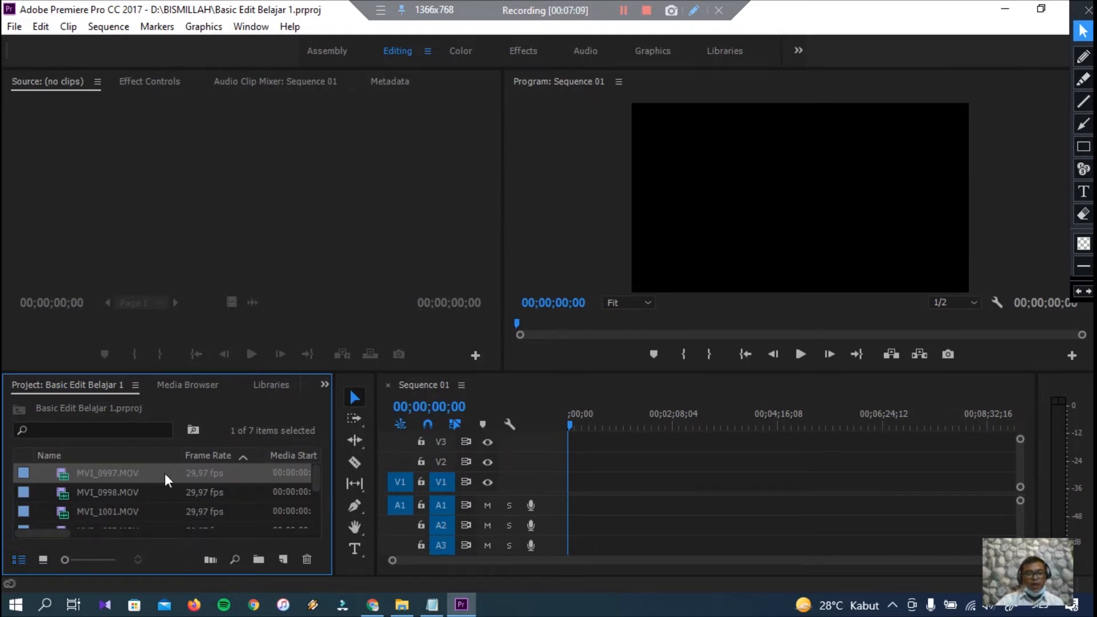
Open MVI_0997.MOV in the Source Monitor and check its audio waveform, ending on the video image
left_click(108, 478)
left_click(117, 483)
double_click(118, 475)
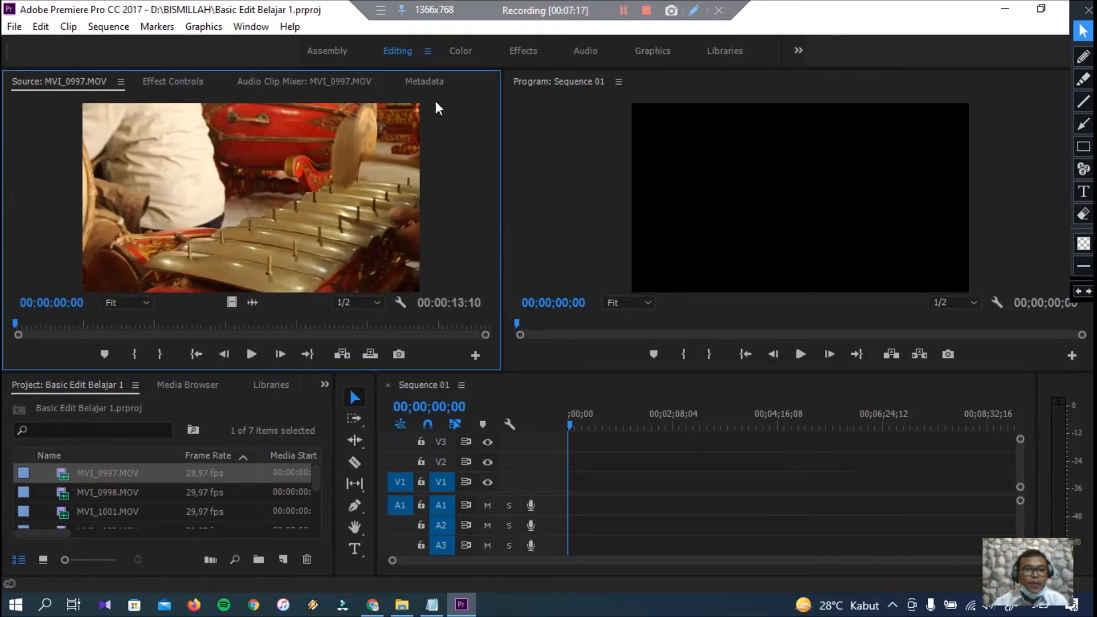
left_click(252, 301)
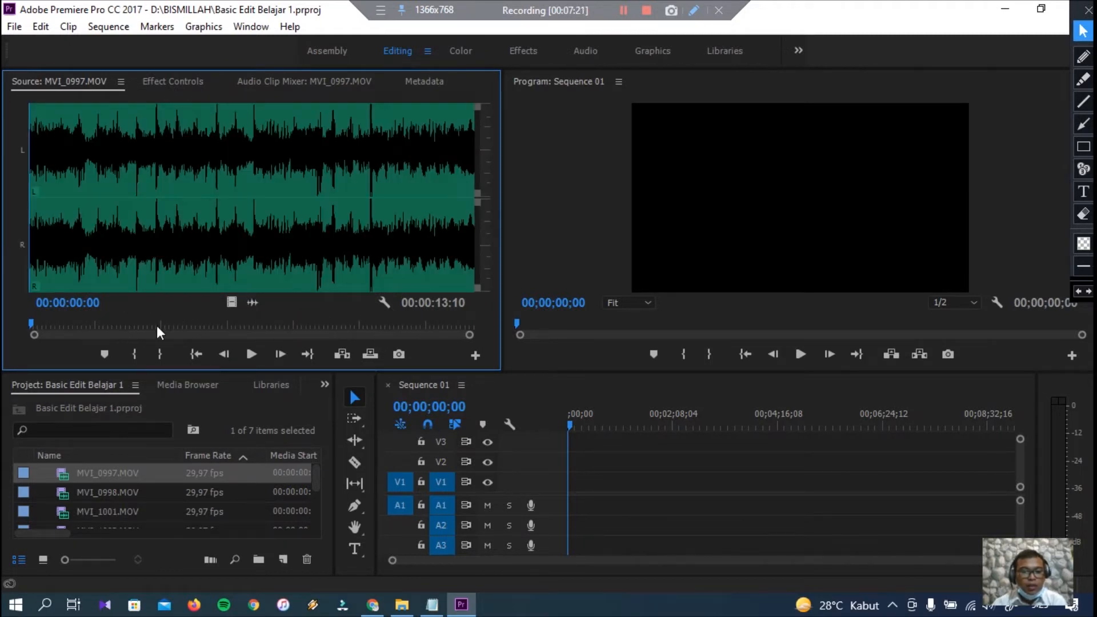
left_click(233, 303)
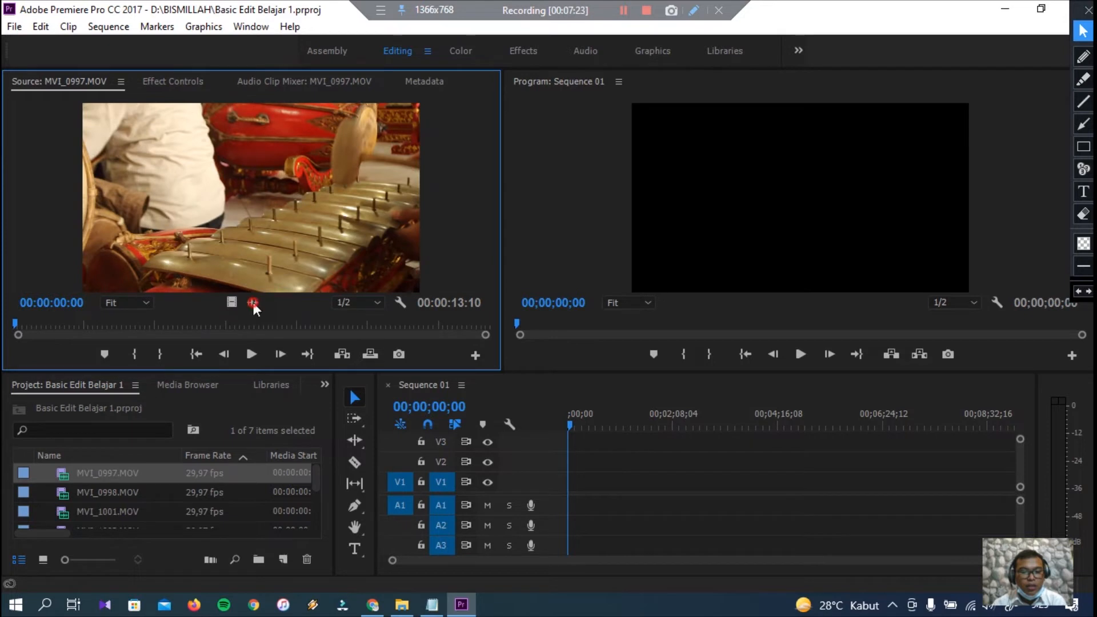
left_click(252, 302)
left_click(230, 302)
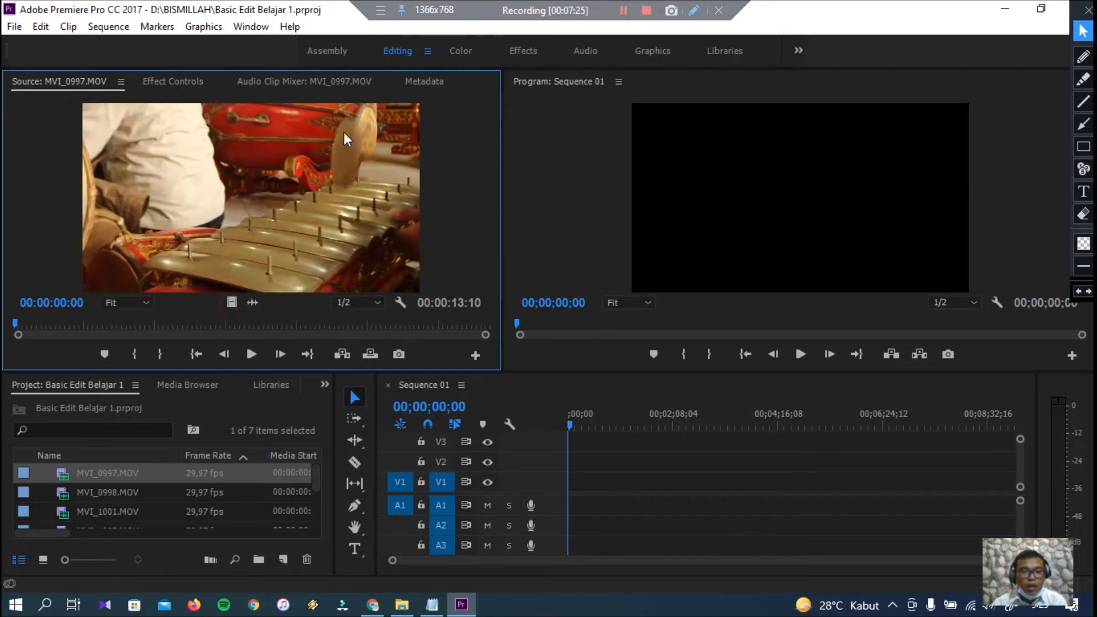
Play the first few seconds of MVI_0997.MOV in the Source Monitor and stop playback
left_click(251, 356)
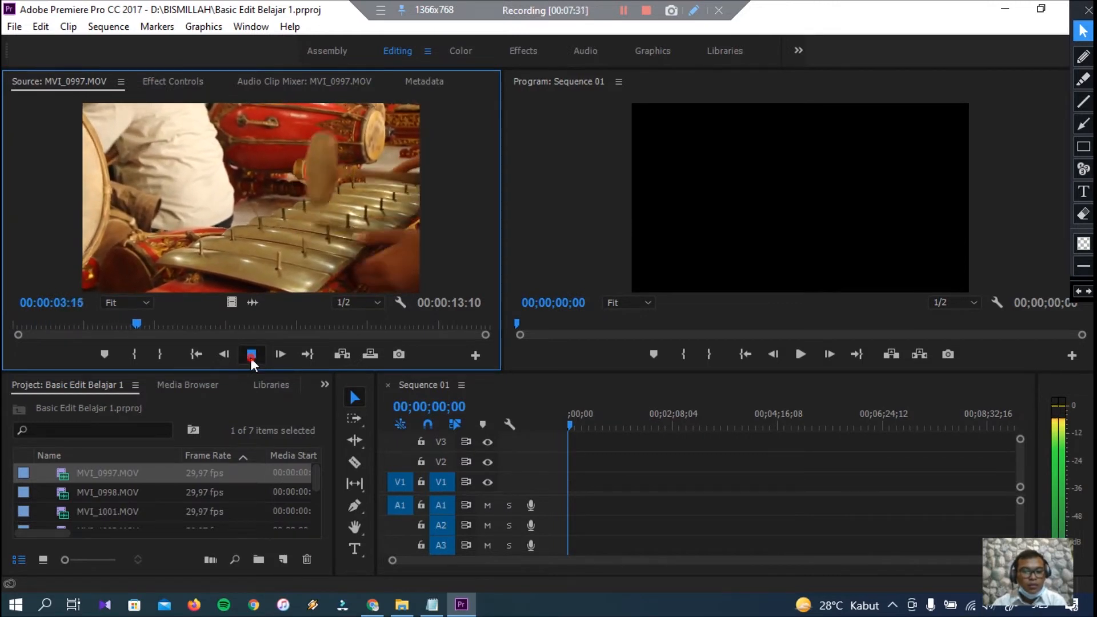
left_click(252, 358)
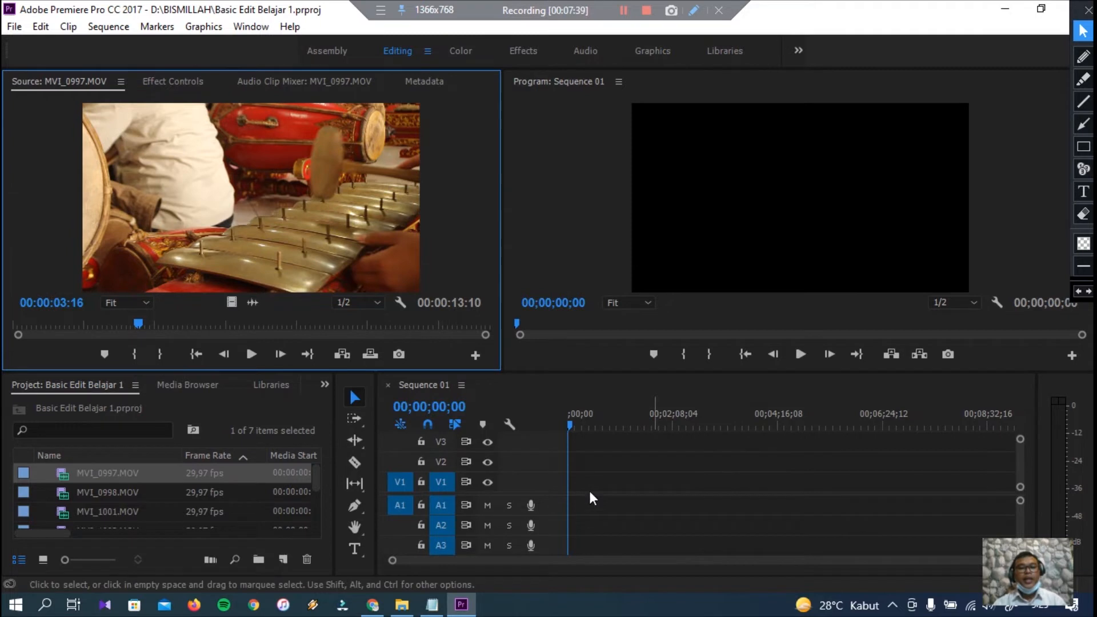
left_click(1088, 10)
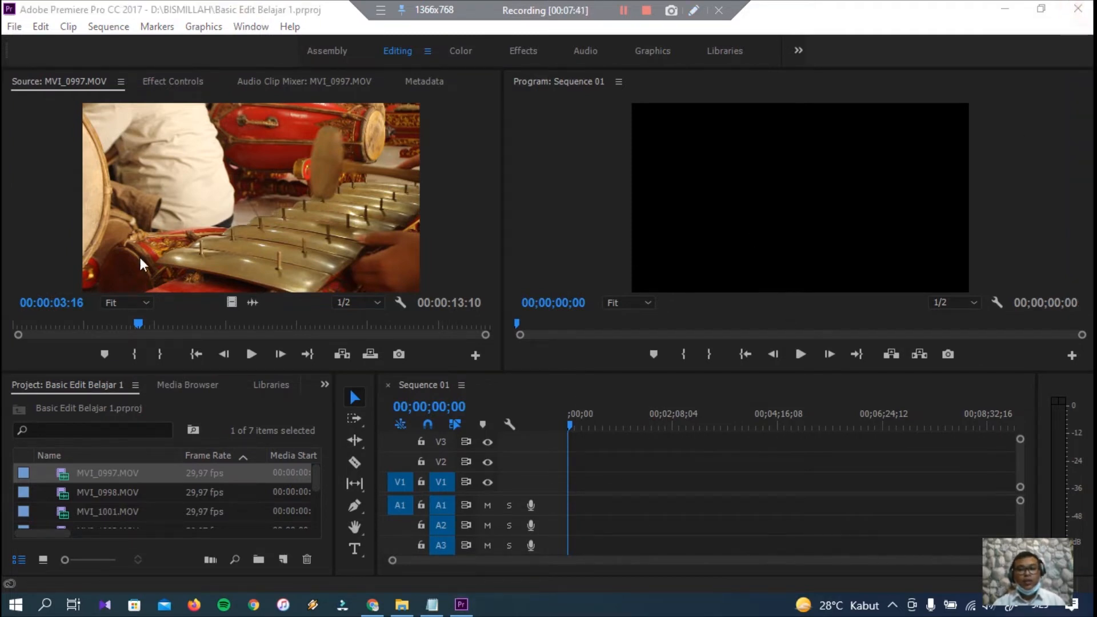
Mark the source range of MVI_0997.MOV with the In point at 00:00:03:10 and the Out point at 00:00:08:10
left_click_drag(141, 322, 133, 321)
left_click(135, 353)
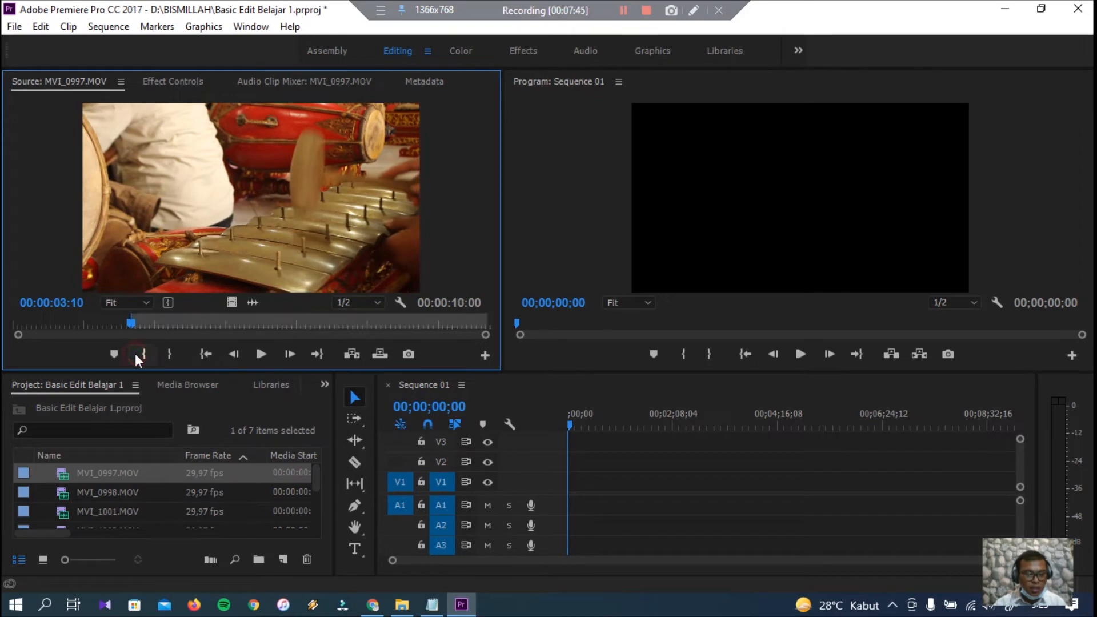
left_click_drag(132, 323, 311, 337)
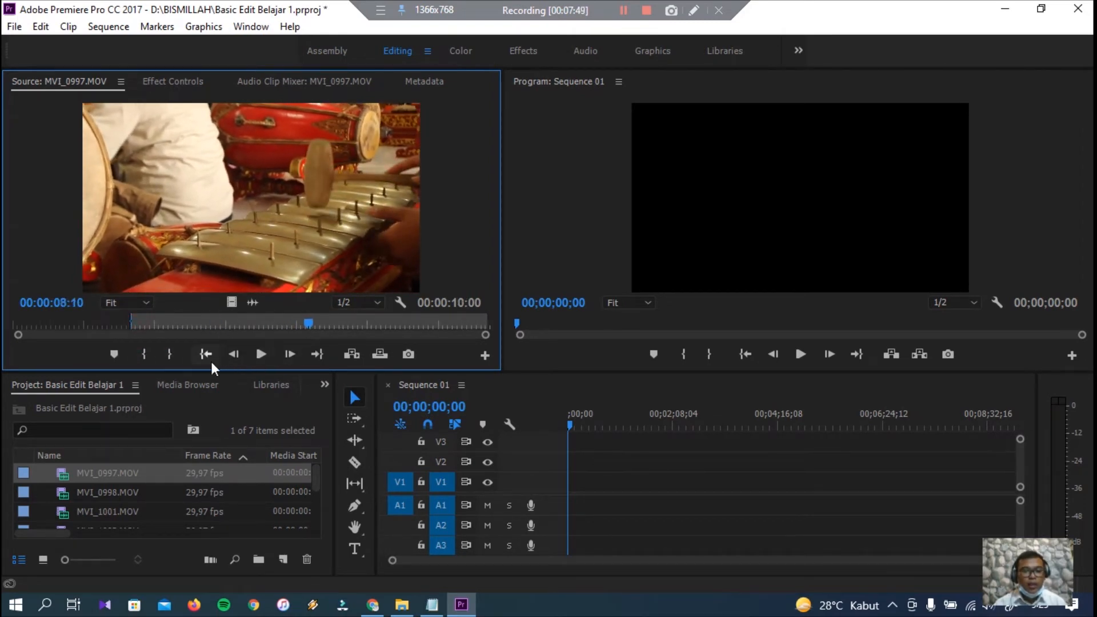
left_click(173, 355)
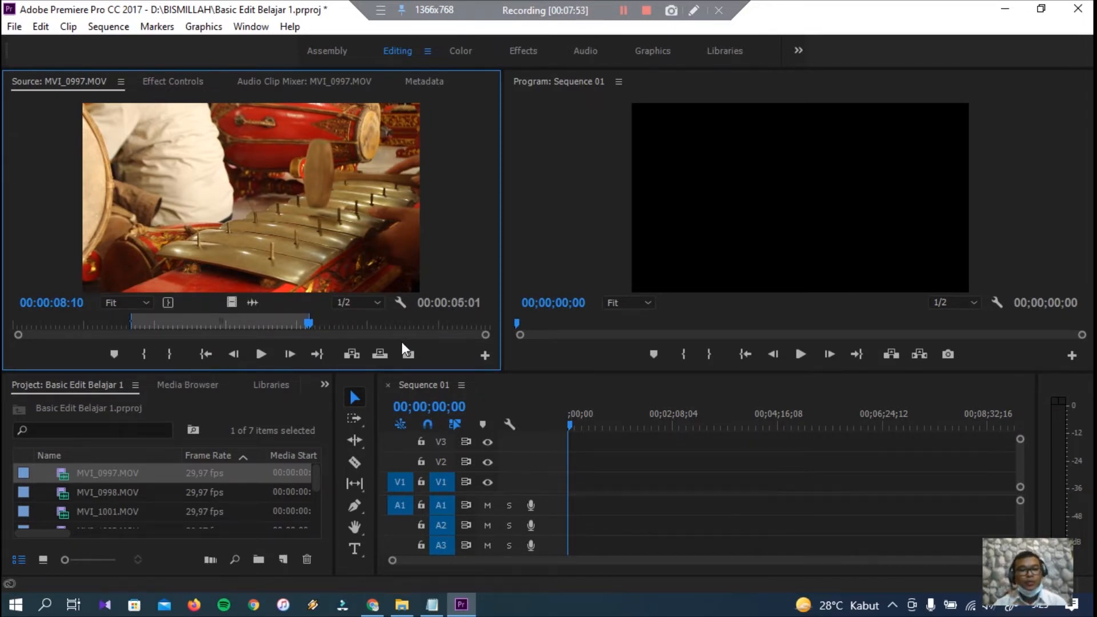
Place the marked part of MVI_0997.MOV at the start of Sequence 01 on tracks V1 and A1, enlarged for editing
left_click_drag(564, 434, 576, 483)
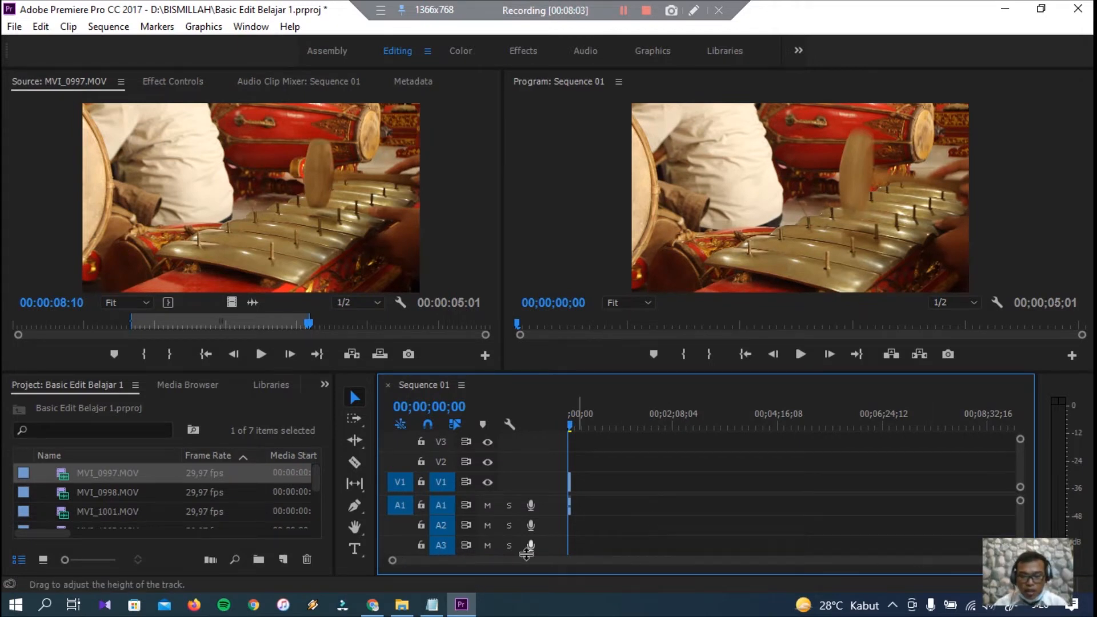
left_click_drag(392, 560, 463, 572)
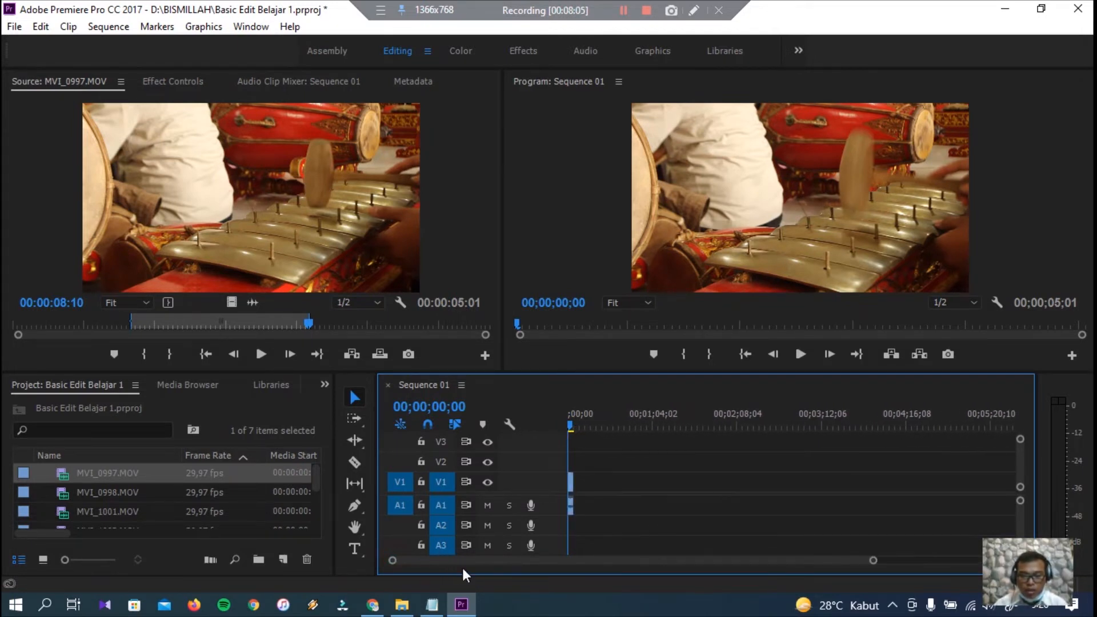
left_click_drag(873, 563, 710, 580)
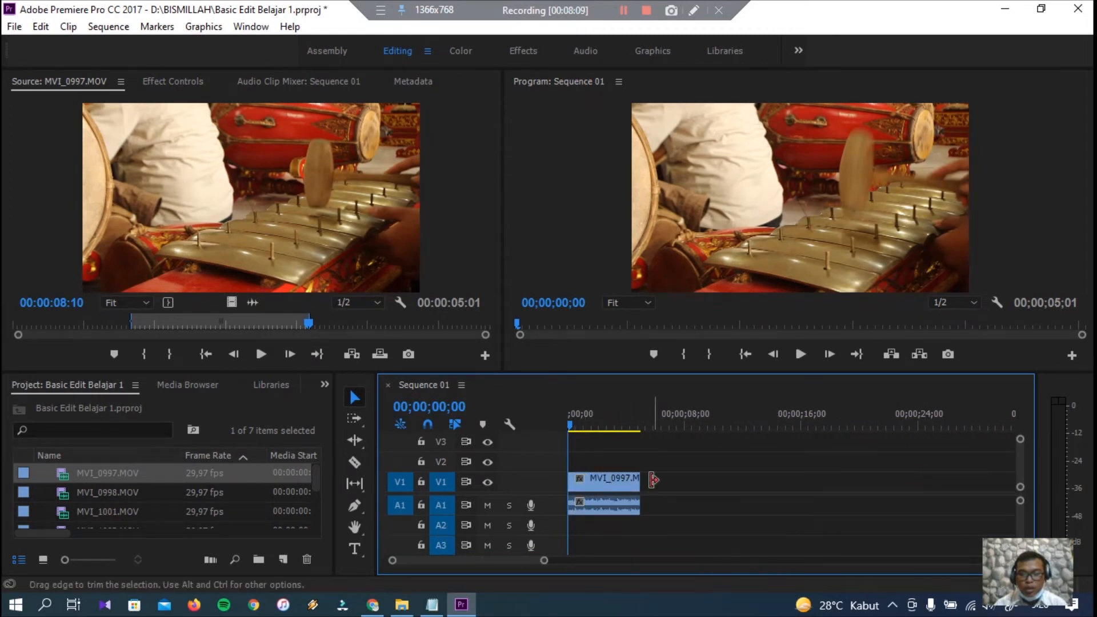
Try to unlink the MVI_0997.MOV clip on the timeline and delete only its audio, then undo the deletion
left_click(634, 481)
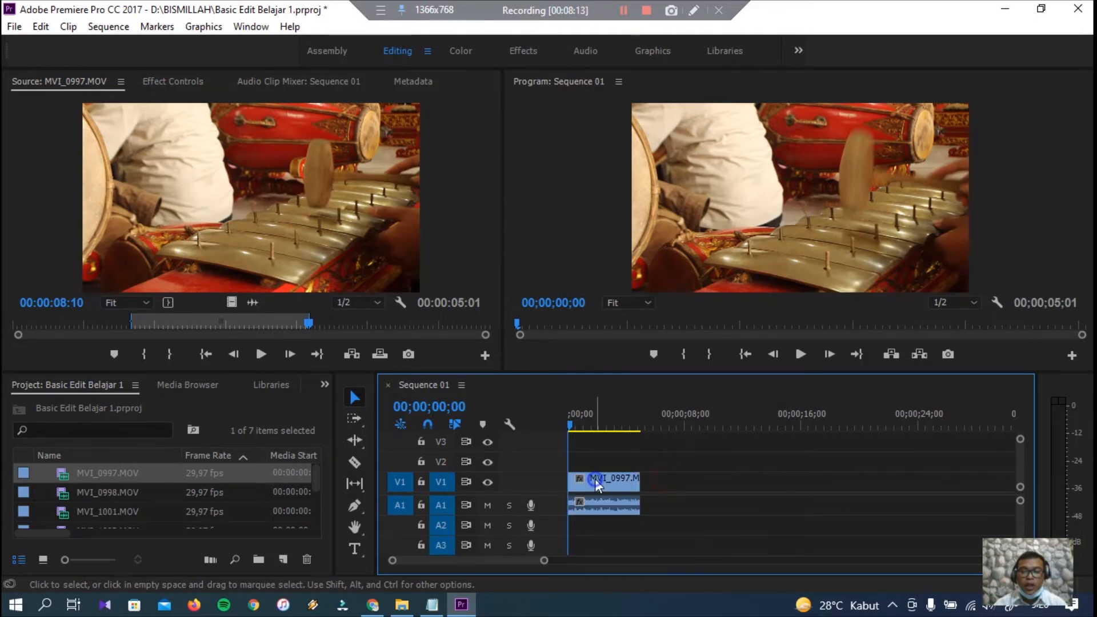
right_click(595, 479)
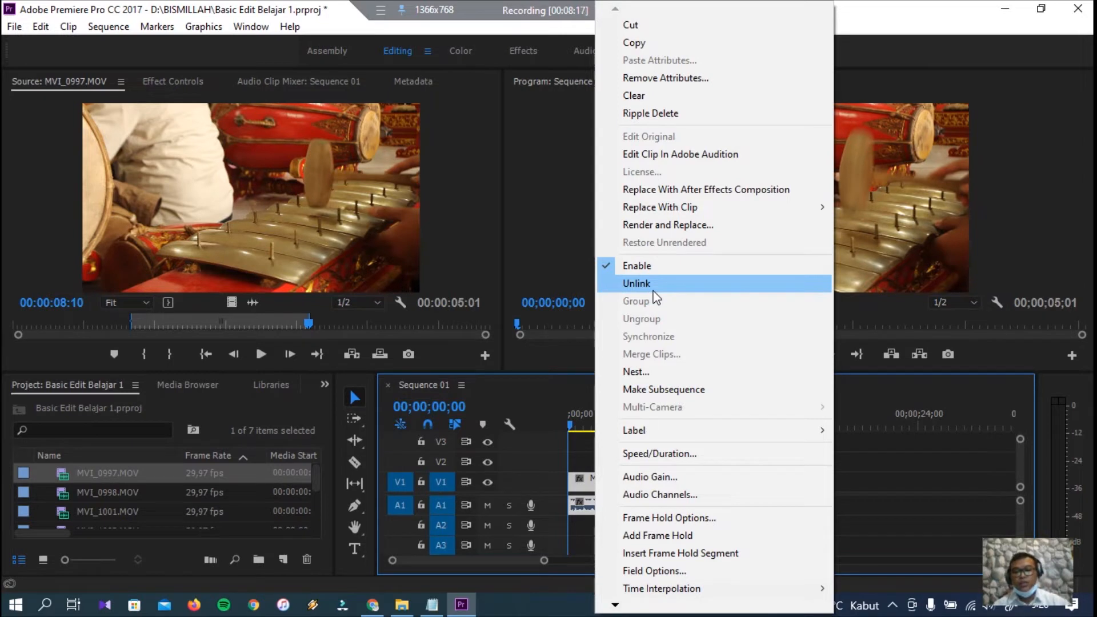
left_click(637, 283)
left_click(622, 508)
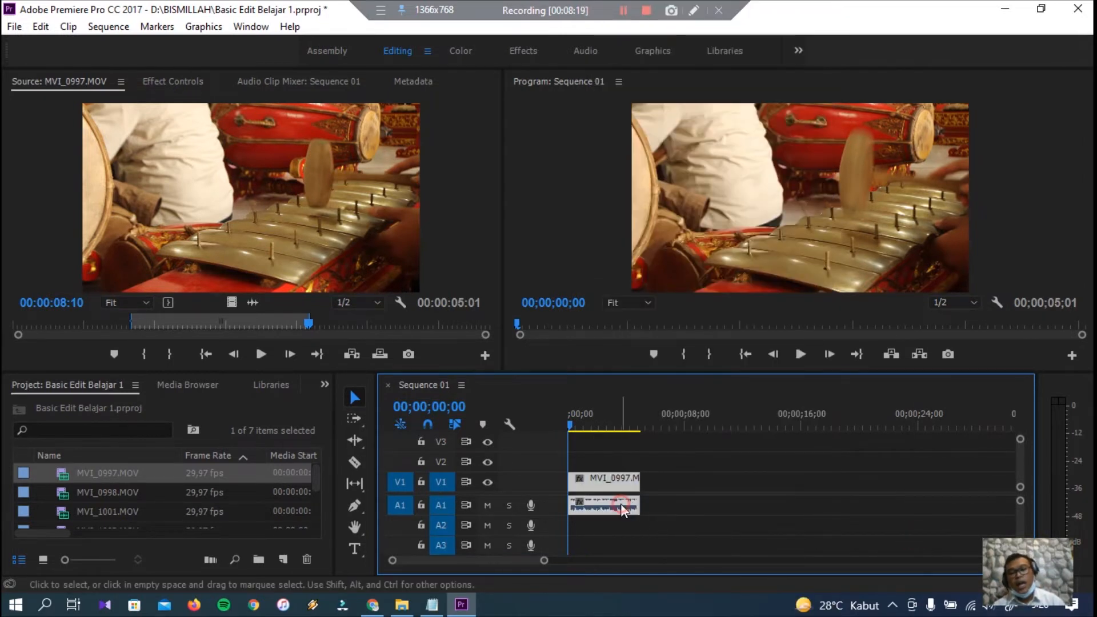
key("Delete")
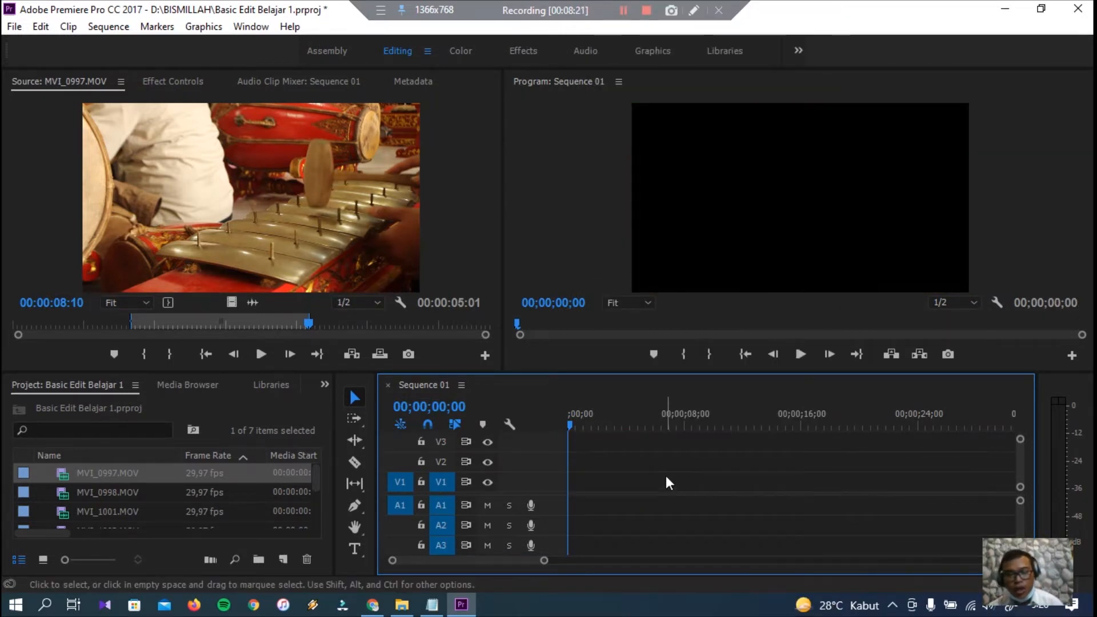
key("ctrl+z")
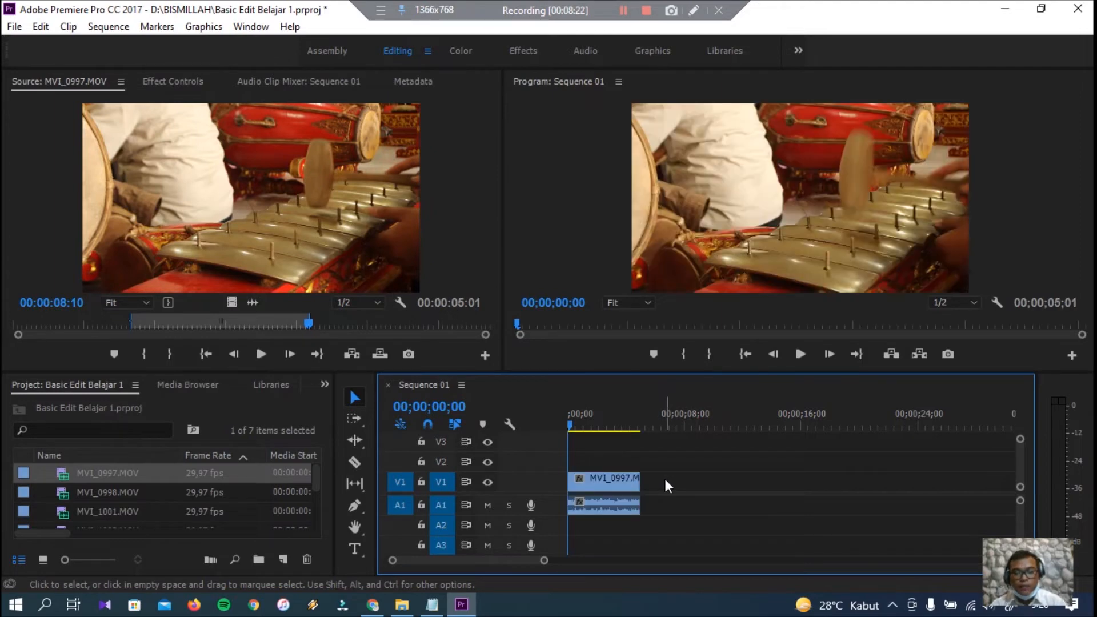
Unlink the MVI_0997.MOV clip, delete its audio from track A1 and save the project
right_click(612, 486)
left_click(641, 282)
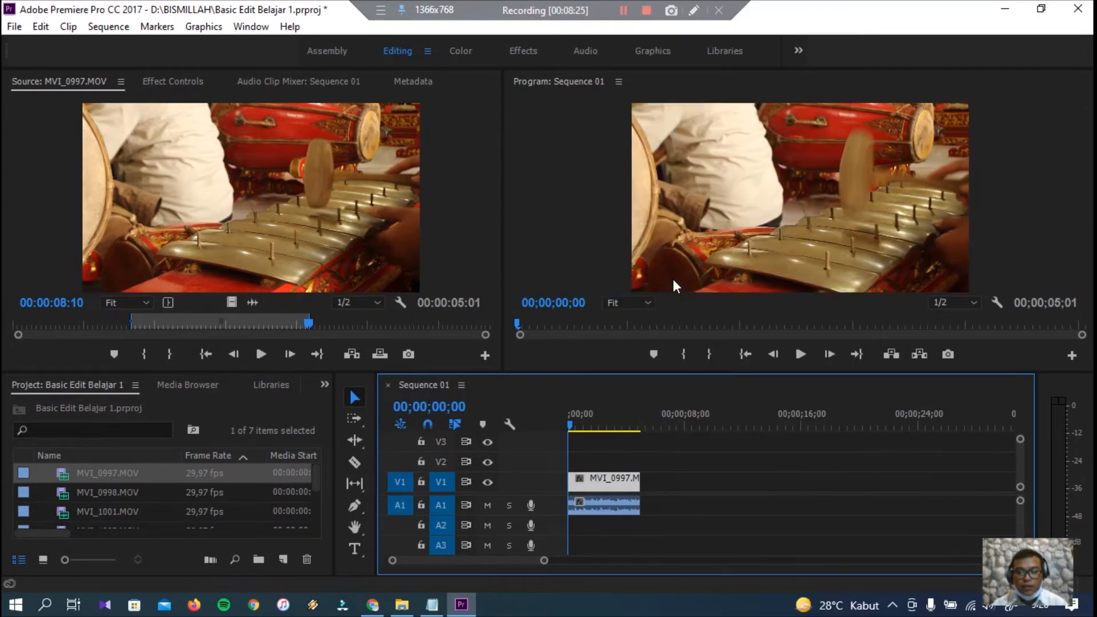
left_click(678, 506)
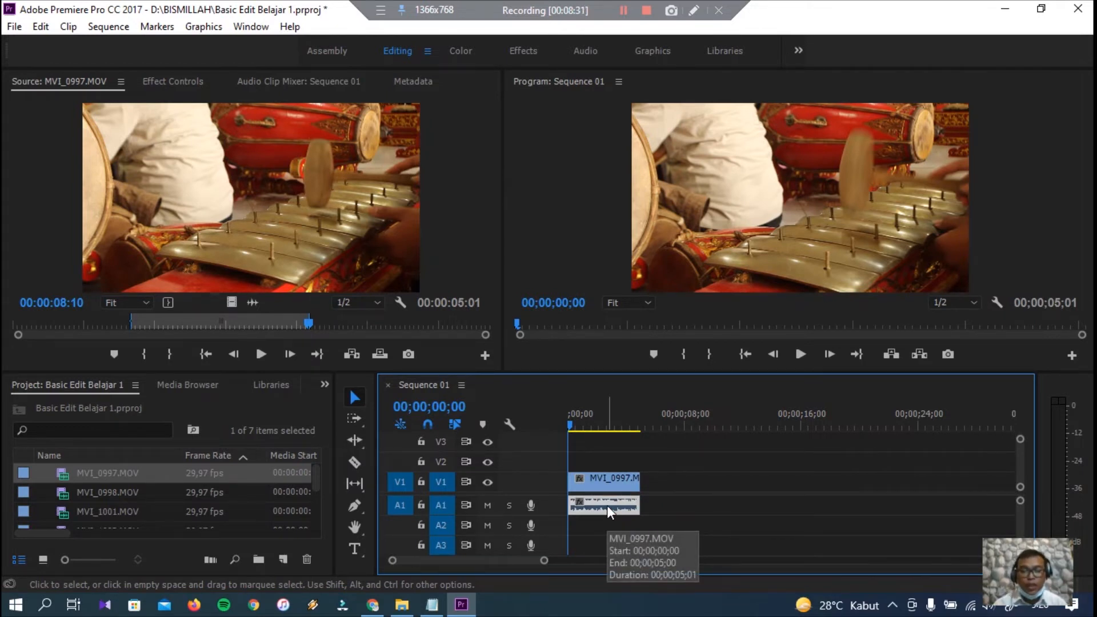
key("Delete")
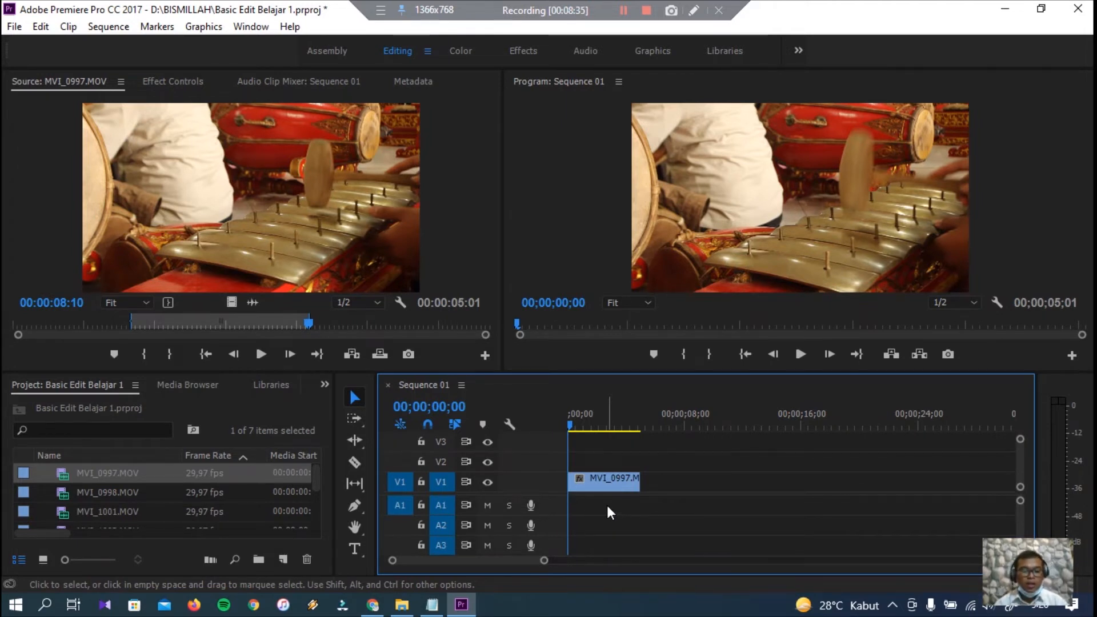
key("ctrl+s")
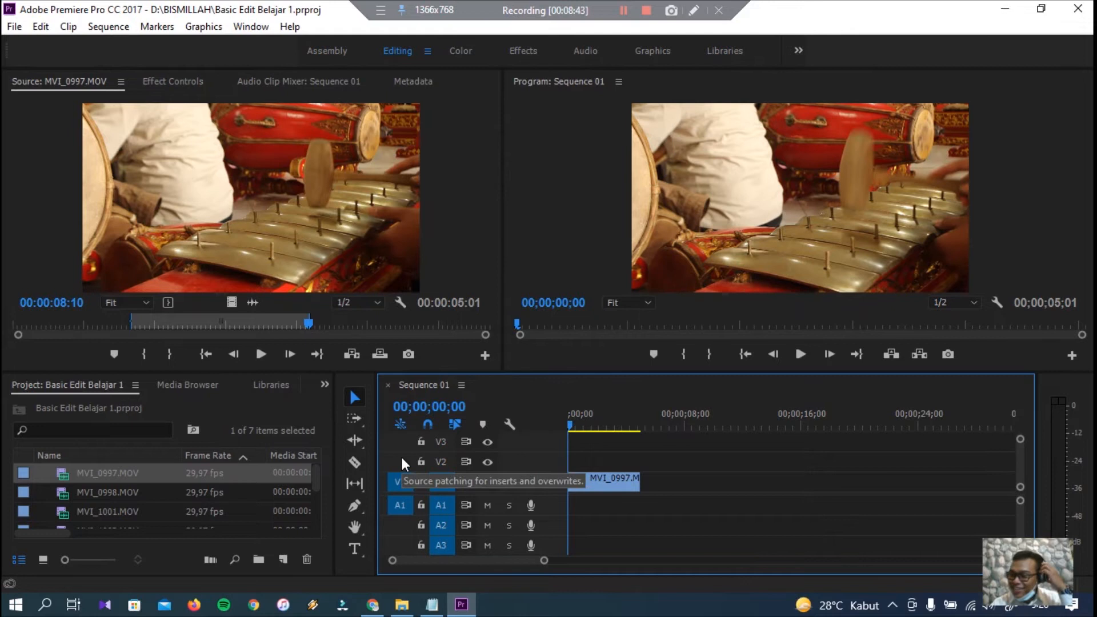
left_click(127, 495)
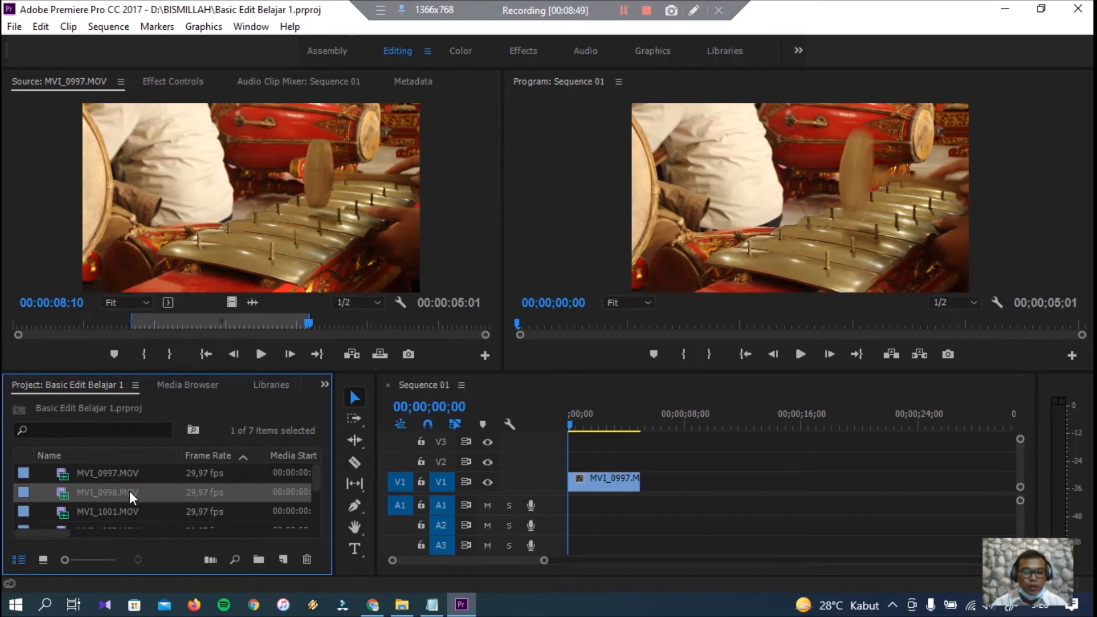
double_click(129, 497)
left_click(182, 489)
double_click(159, 489)
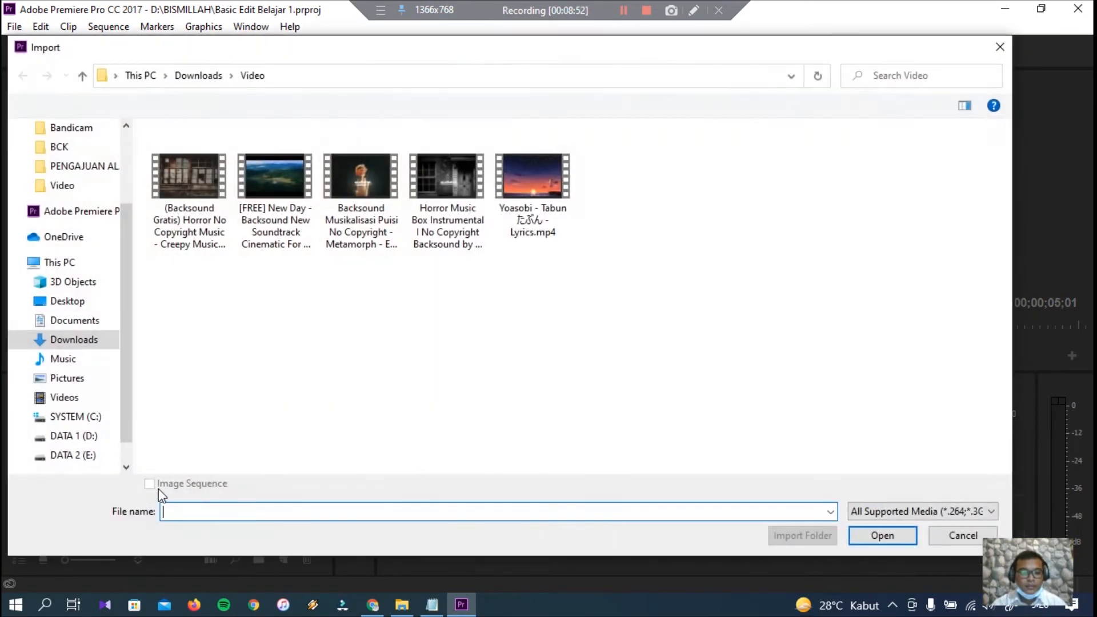
left_click(1000, 46)
Open MVI_0998.MOV in the Source Monitor and mark a 00:00:04:21 range starting at 00:00:03:22 during playback
left_click(135, 505)
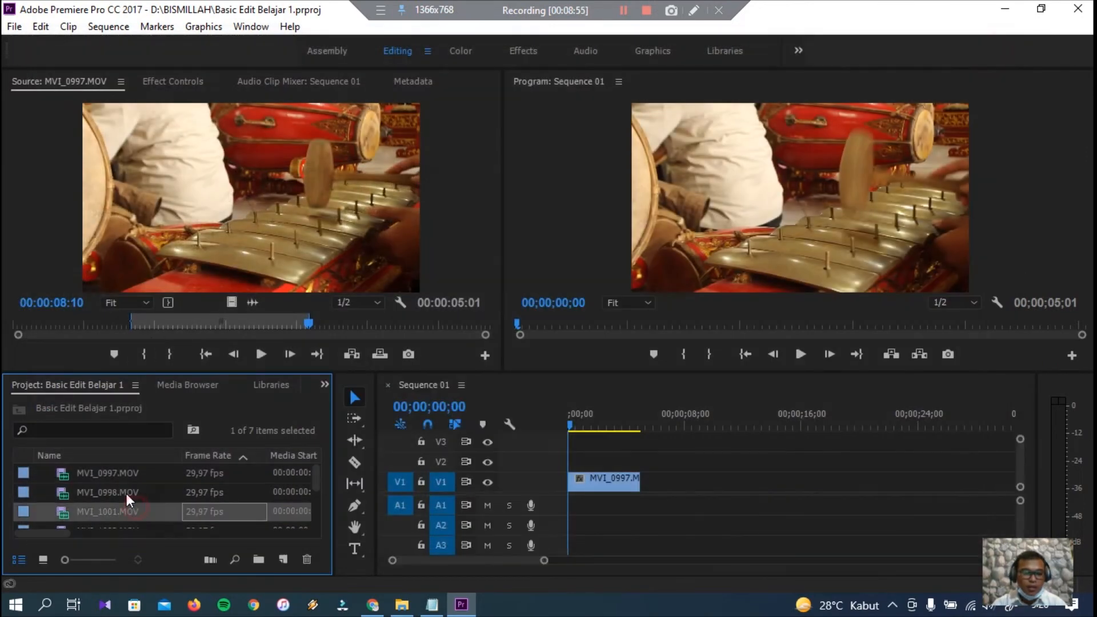
double_click(126, 492)
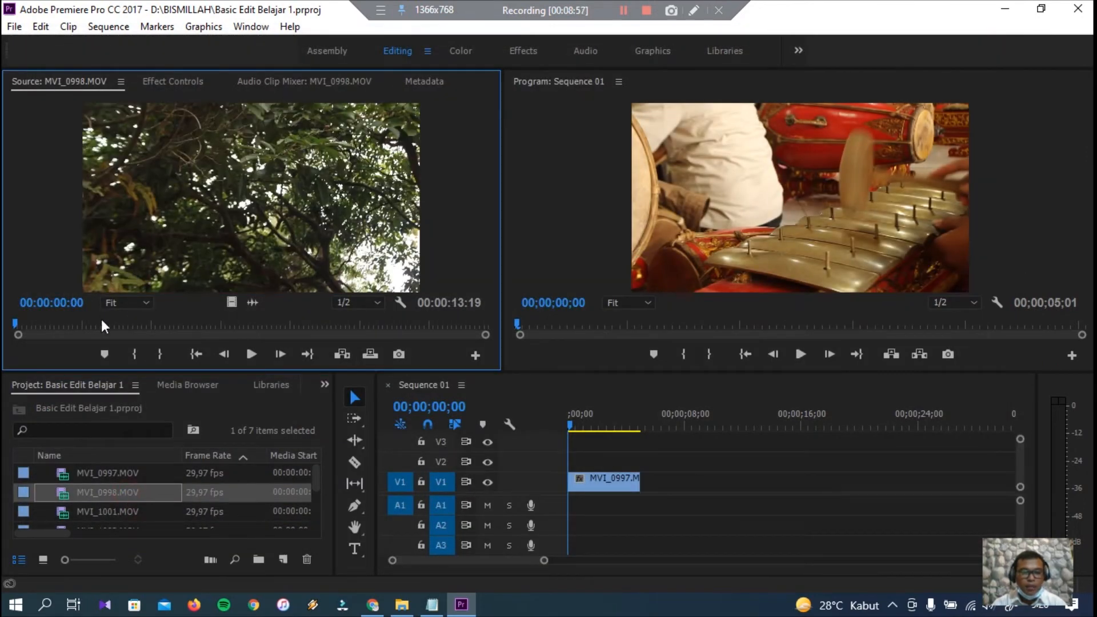
left_click(250, 354)
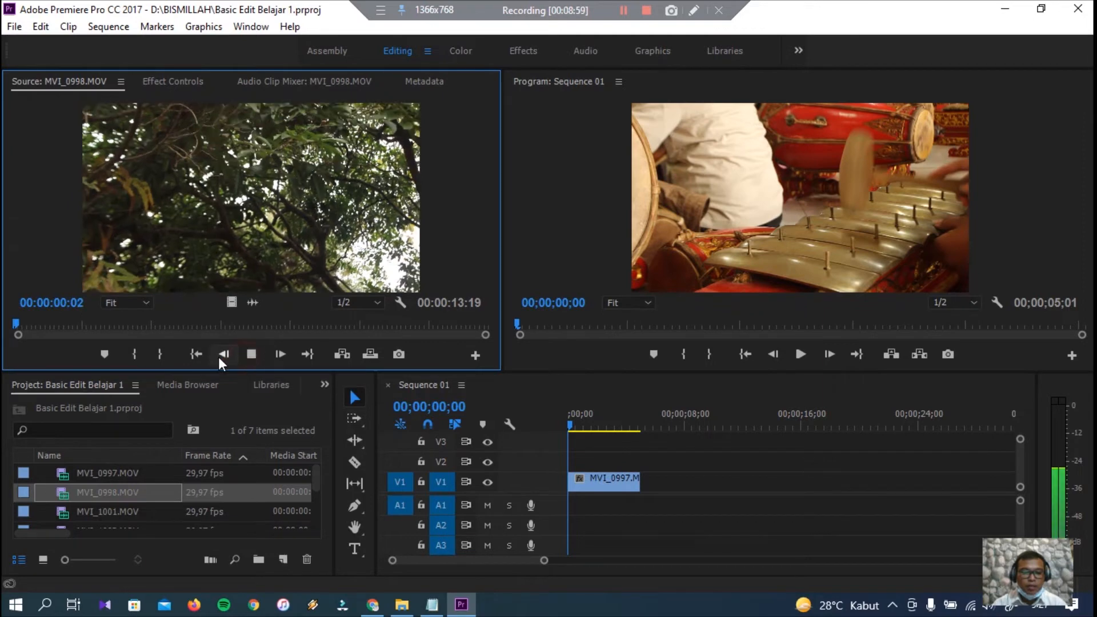
left_click(134, 355)
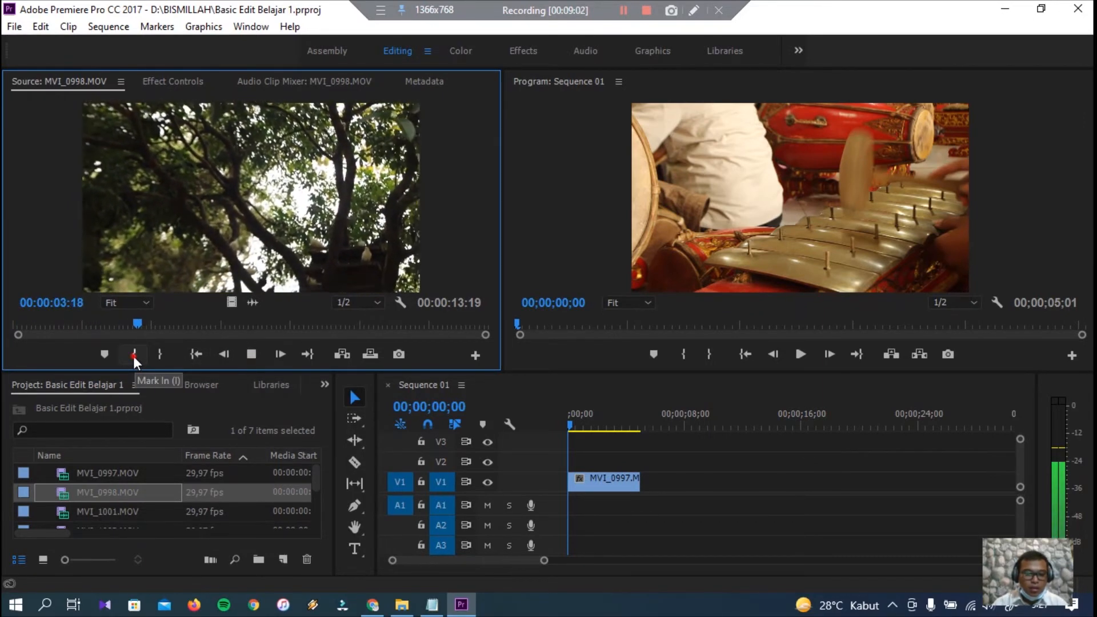
left_click(171, 354)
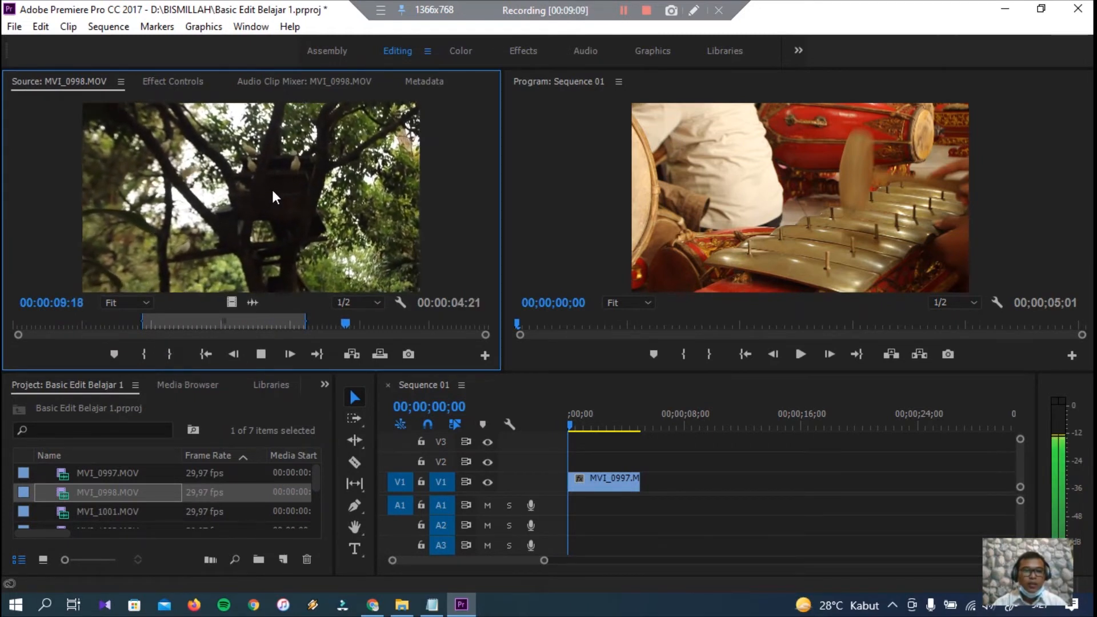
Place the marked part of MVI_0998.MOV directly after the MVI_0997.MOV clip on tracks V2 and A2
left_click_drag(570, 439, 648, 472)
left_click(682, 525)
right_click(655, 458)
left_click(793, 427)
Unlink the MVI_0998.MOV clip on the timeline and delete its audio from track A2
left_click(613, 476)
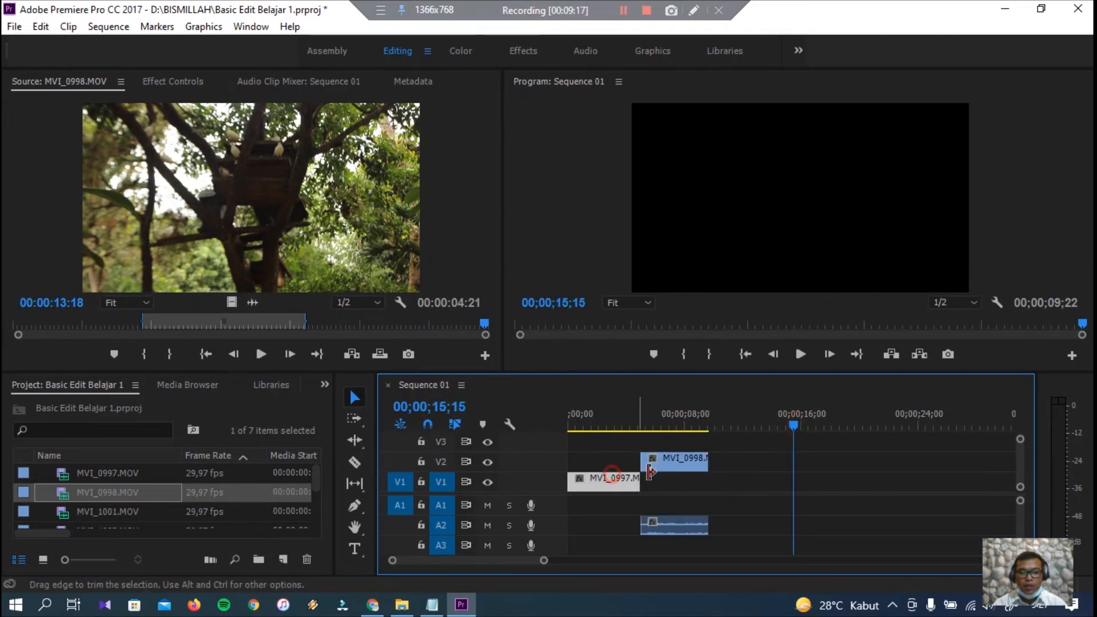
right_click(627, 479)
left_click(709, 284)
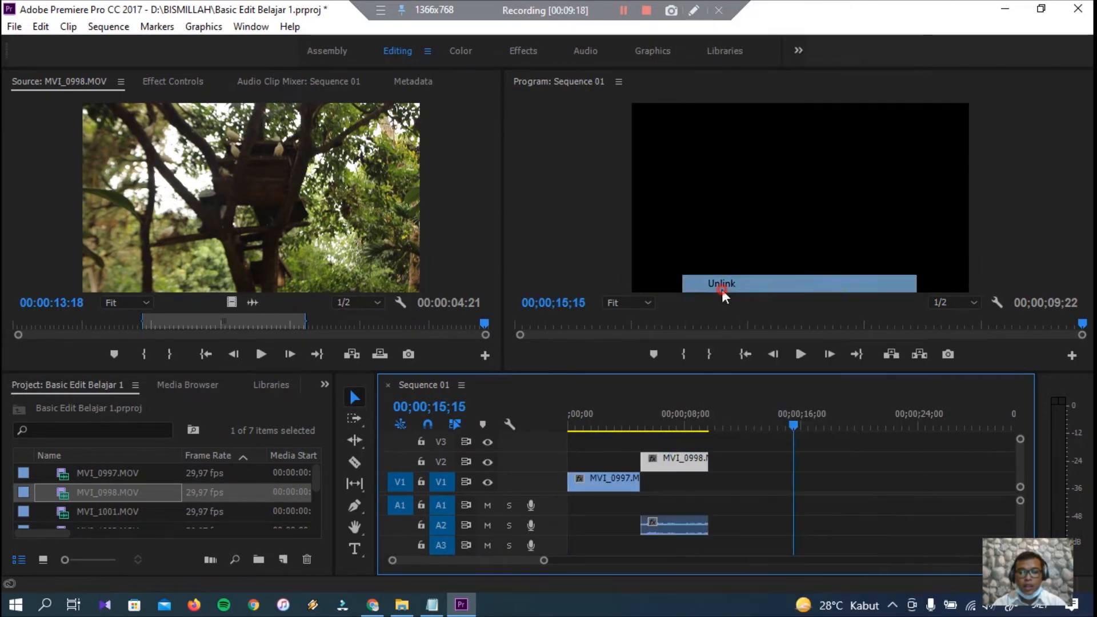
left_click(699, 527)
key("Delete")
Open MVI_1001.MOV in the Source Monitor and mark a 00:00:03:11 range starting at 00:00:10:01 during playback
double_click(151, 509)
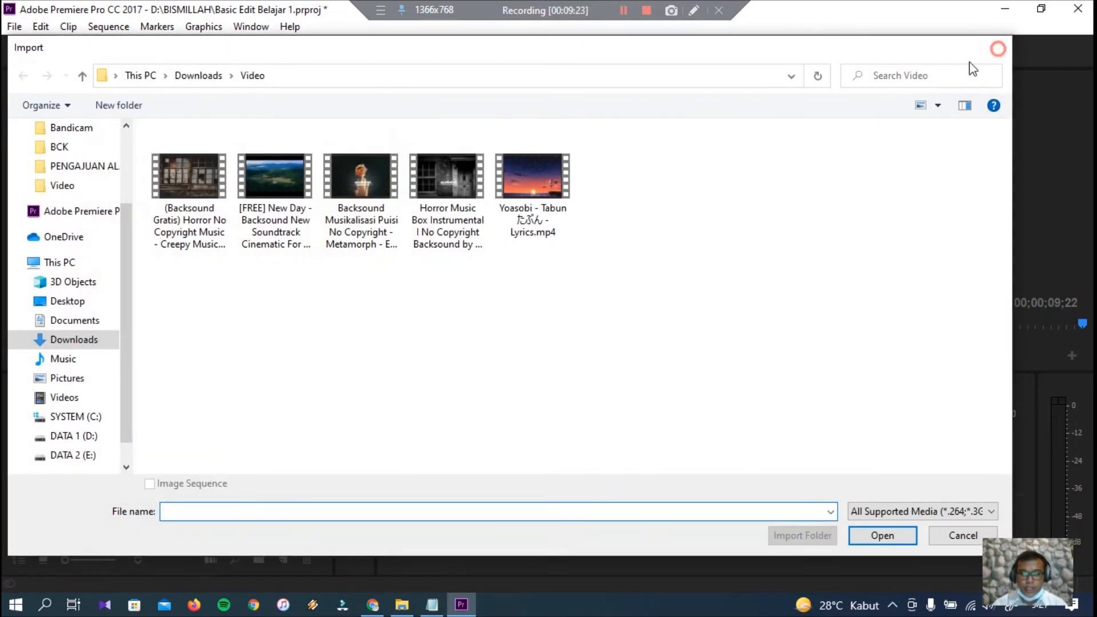
left_click(998, 48)
double_click(109, 509)
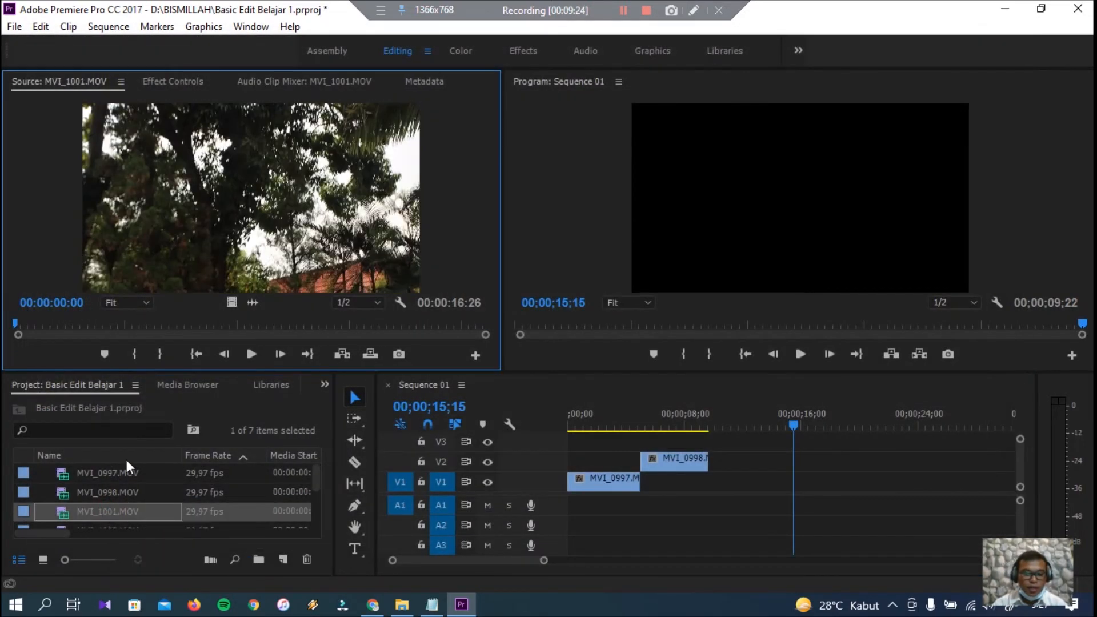
left_click(256, 355)
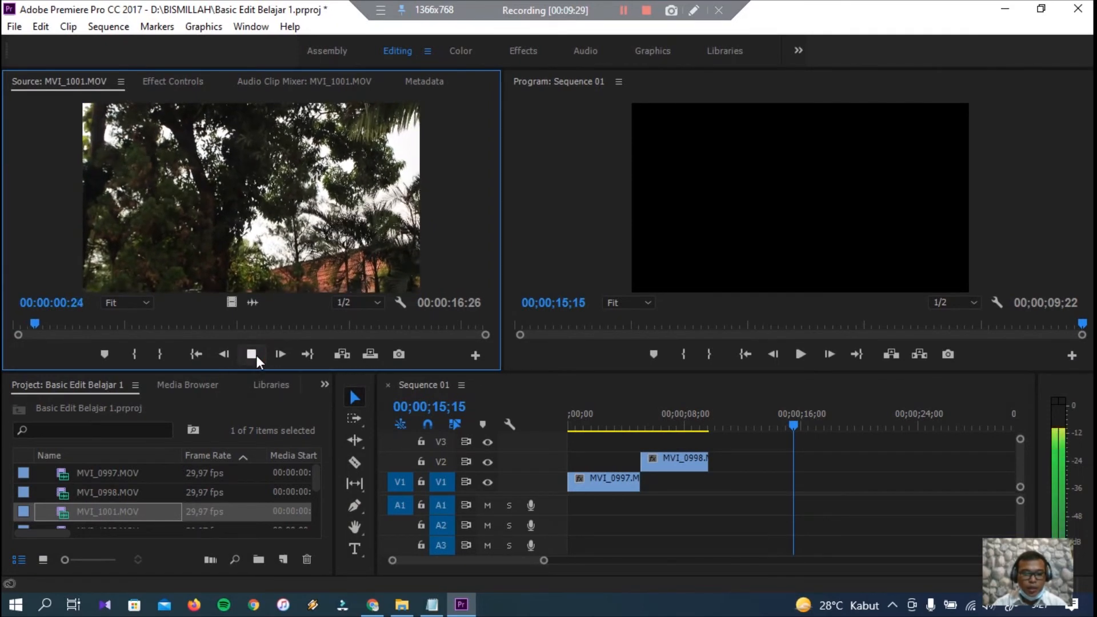
left_click(138, 352)
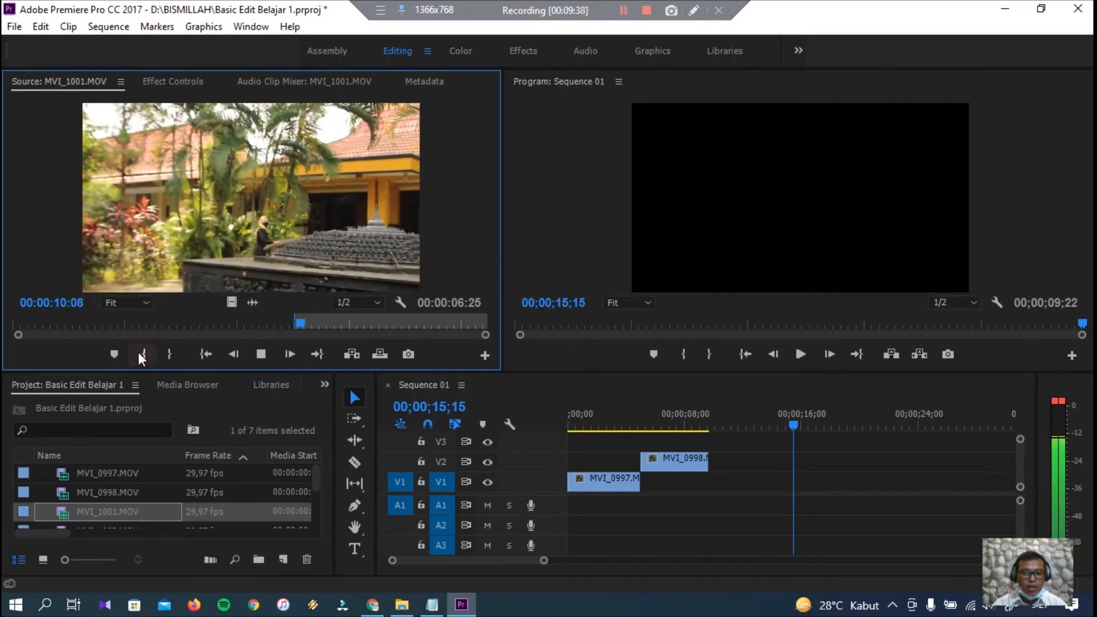
left_click(168, 354)
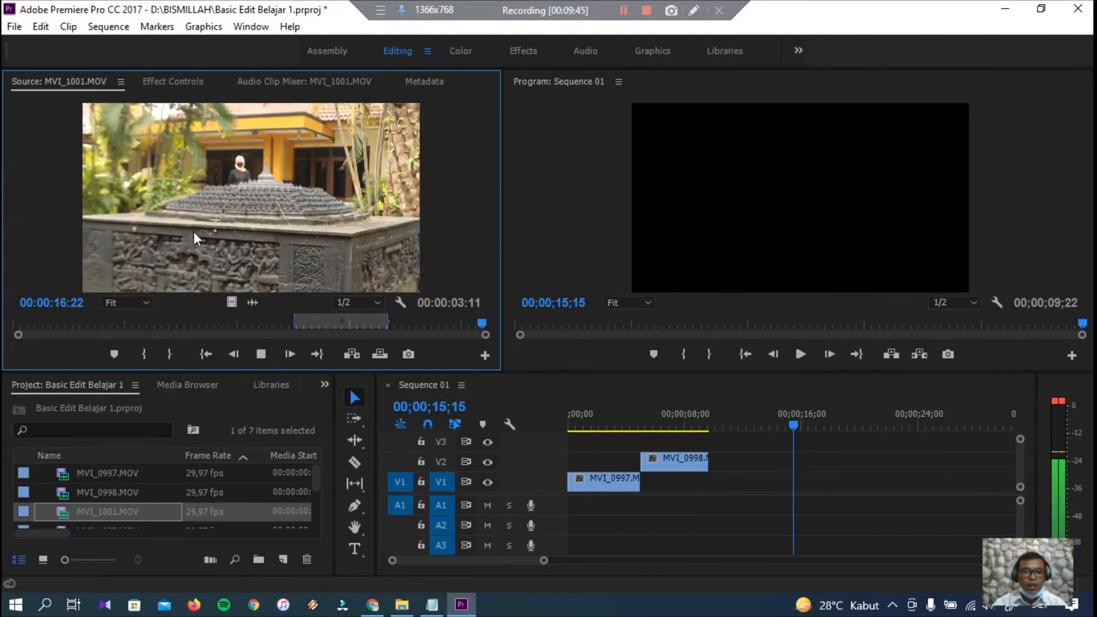
Place the marked part of MVI_1001.MOV directly after the MVI_0998.MOV clip on tracks V3 and A3
left_click_drag(221, 247, 715, 442)
scroll(737, 532, "down", 3)
scroll(721, 529, "up", 2)
Unlink the MVI_1001.MOV clip on the timeline and delete its audio from track A3
left_click(715, 547)
right_click(715, 547)
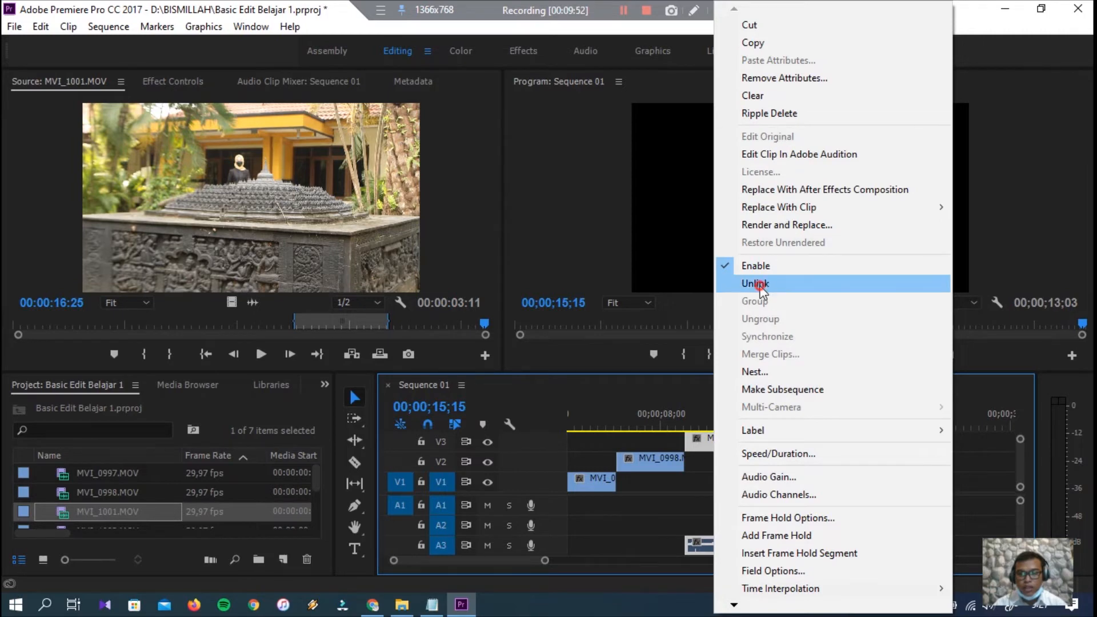
left_click(732, 489)
left_click(708, 545)
key("Delete")
Open MVI_1005.MOV in the Source Monitor and mark a 00:00:03:07 range starting at 00:00:02:20 during playback
scroll(211, 509, "down", 1)
double_click(127, 512)
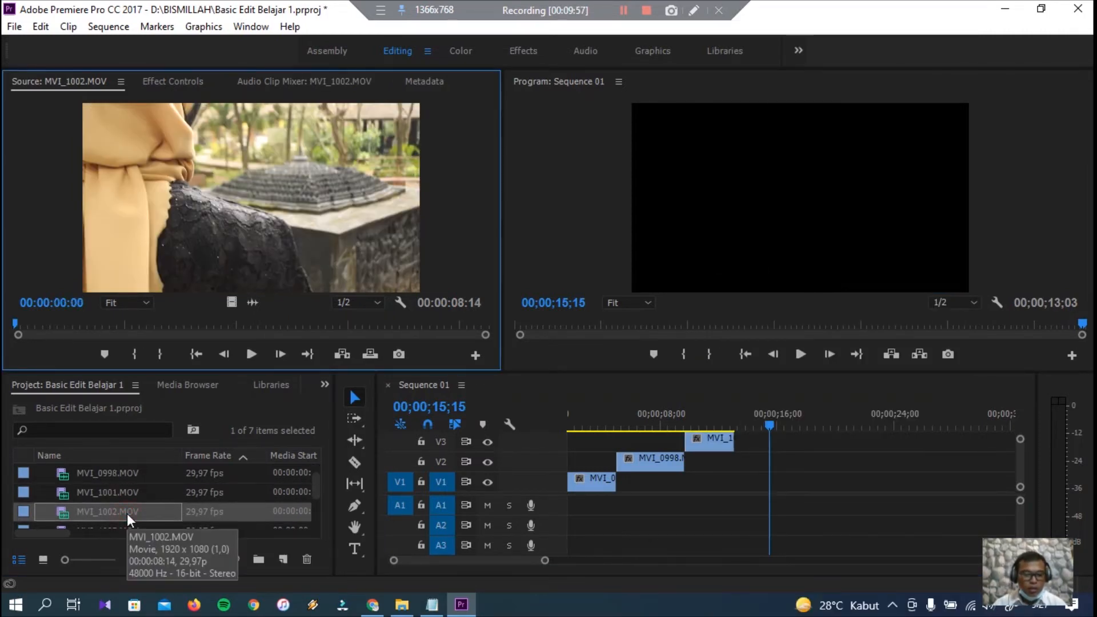
scroll(174, 501, "down", 1)
double_click(139, 511)
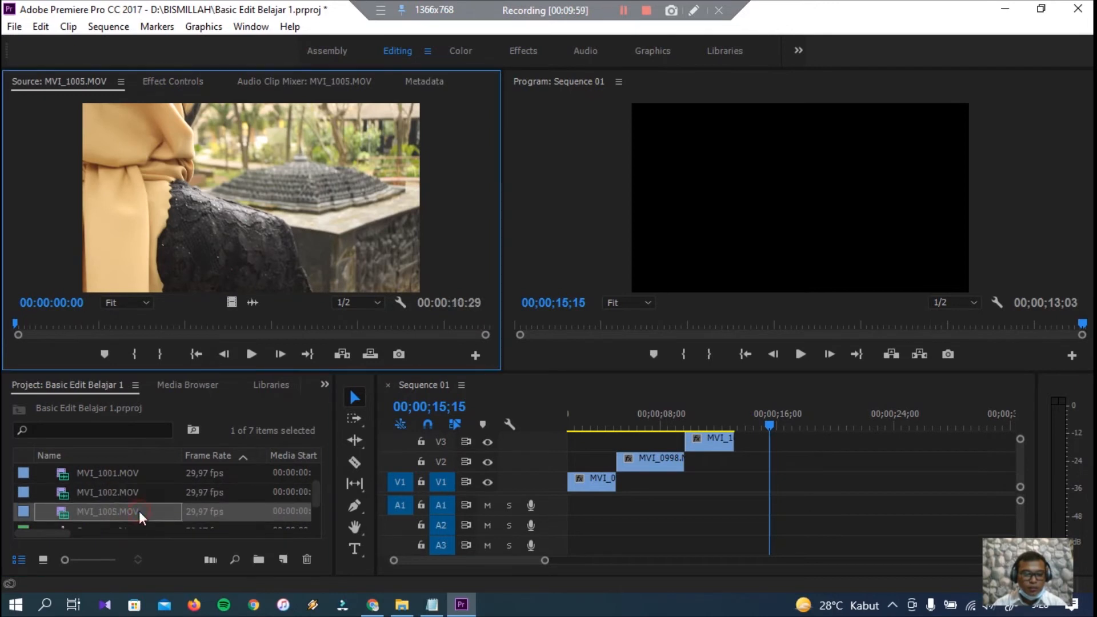
left_click(251, 354)
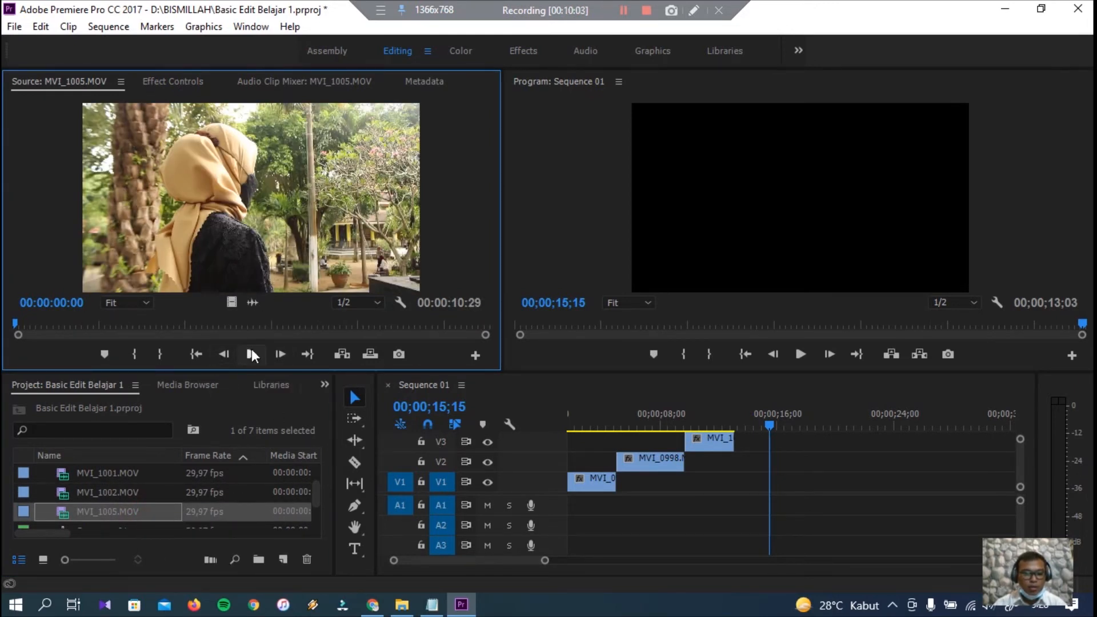
left_click(140, 354)
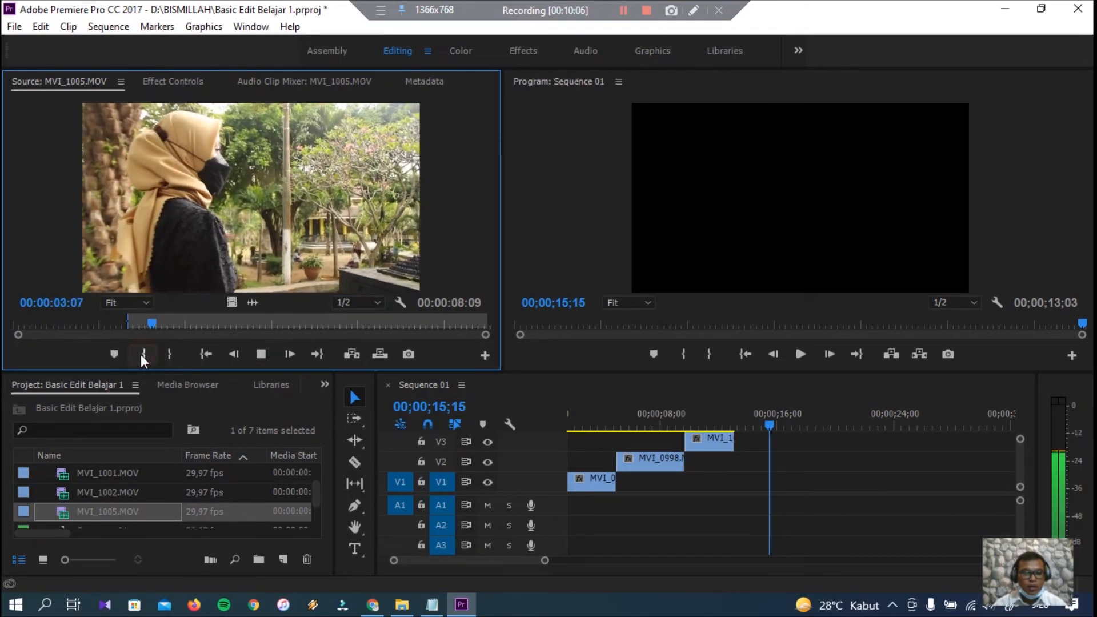
left_click(171, 355)
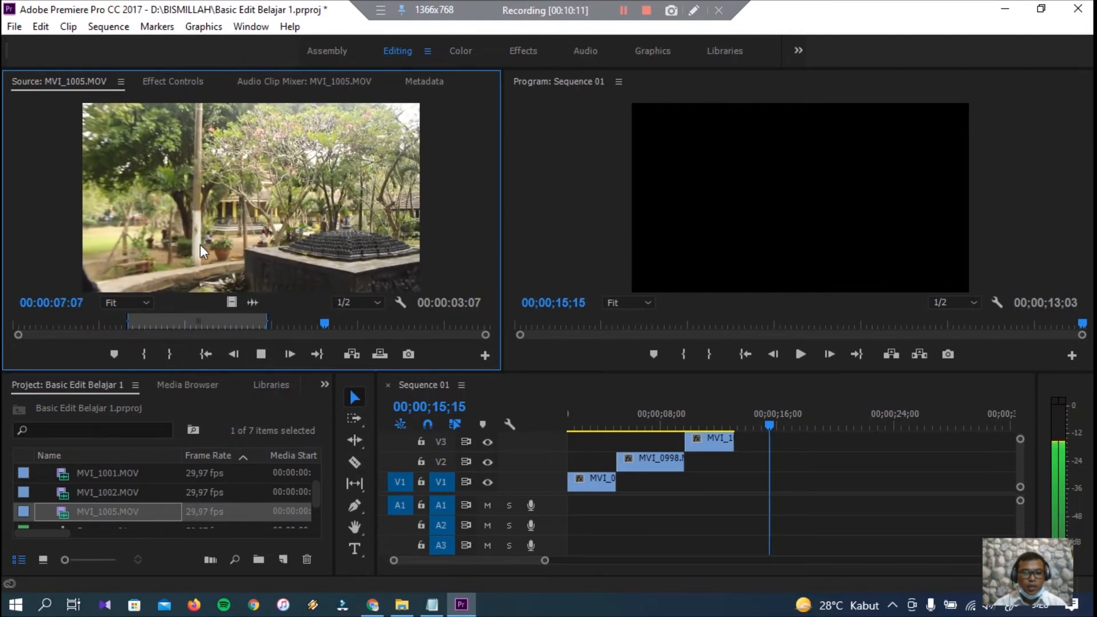
key("space")
Place the marked part of MVI_1005.MOV on V2 directly after the MVI_1001.MOV clip and delete its unlinked audio from A2
left_click_drag(529, 359, 745, 508)
right_click(756, 529)
left_click(784, 280)
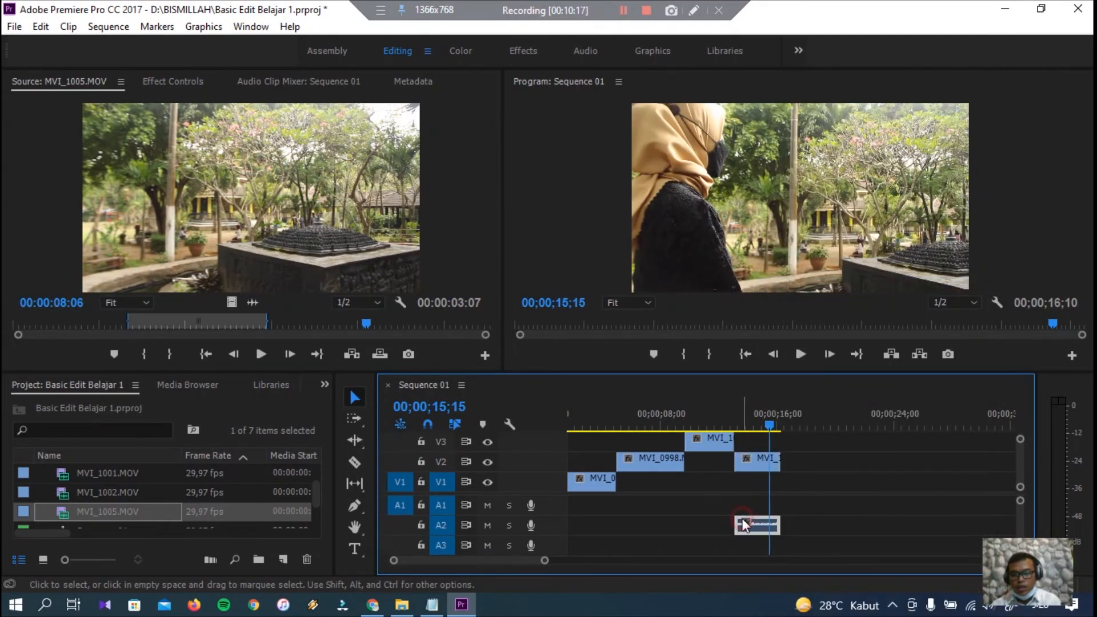
scroll(101, 533, "right", 1)
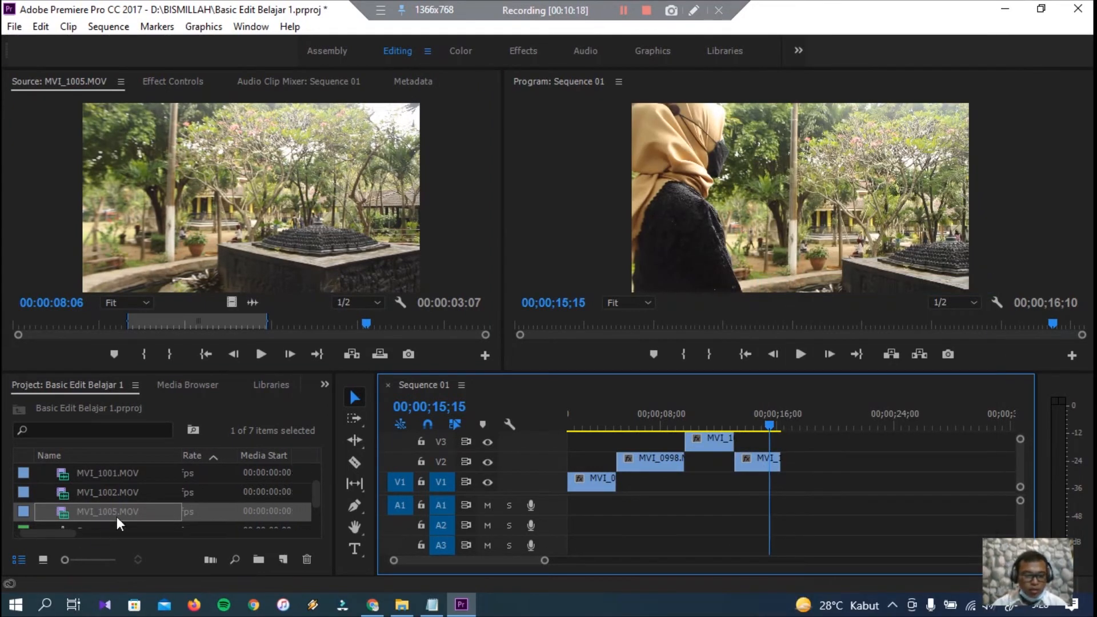
Open the MVI_1002.MOV clip in the Source Monitor
left_click(114, 511)
scroll(173, 506, "down", 1)
left_click(171, 533)
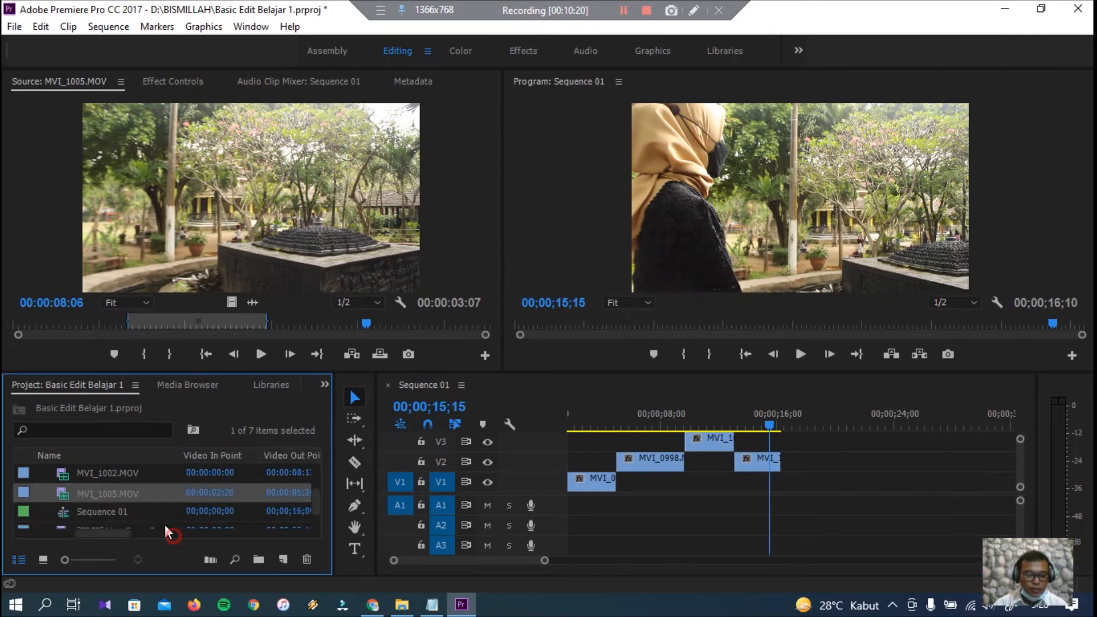
scroll(184, 506, "down", 1)
left_click(184, 508)
scroll(142, 488, "up", 1)
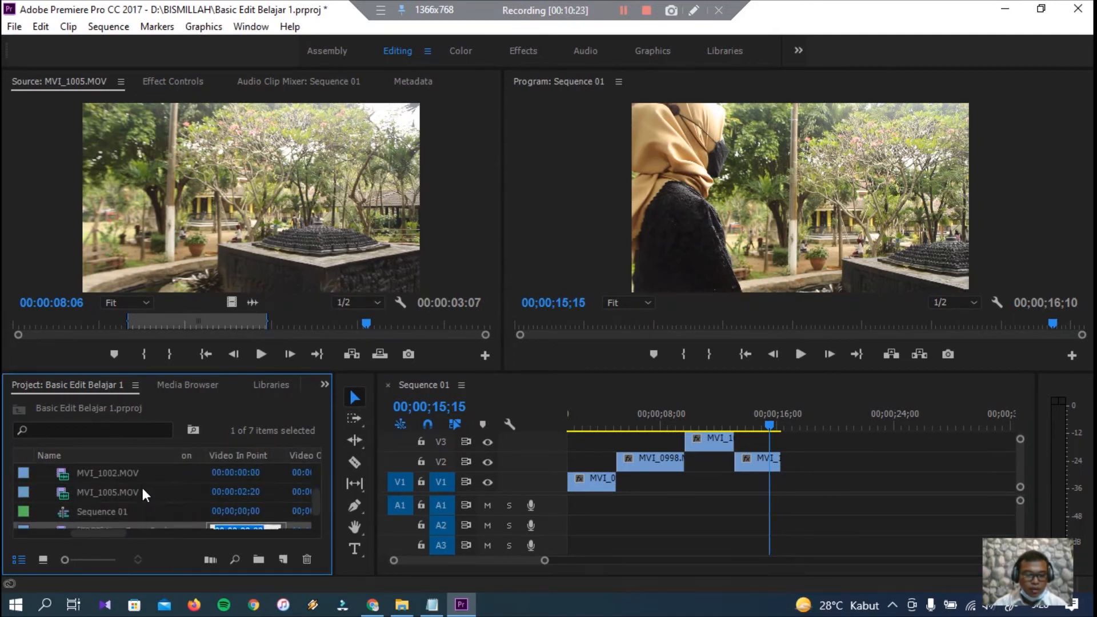
double_click(121, 474)
left_click_drag(127, 470, 196, 447)
scroll(127, 475, "up", 2)
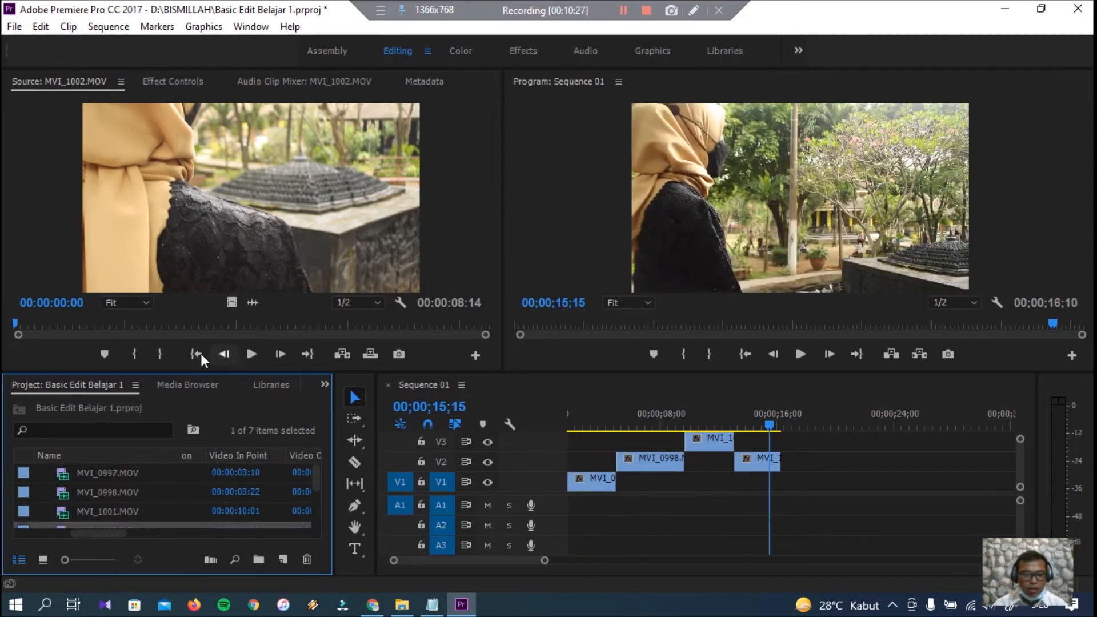
Mark a 00:00:04:07 range of MVI_1002.MOV starting at 00:00:00:12 during playback
left_click(250, 354)
left_click(133, 356)
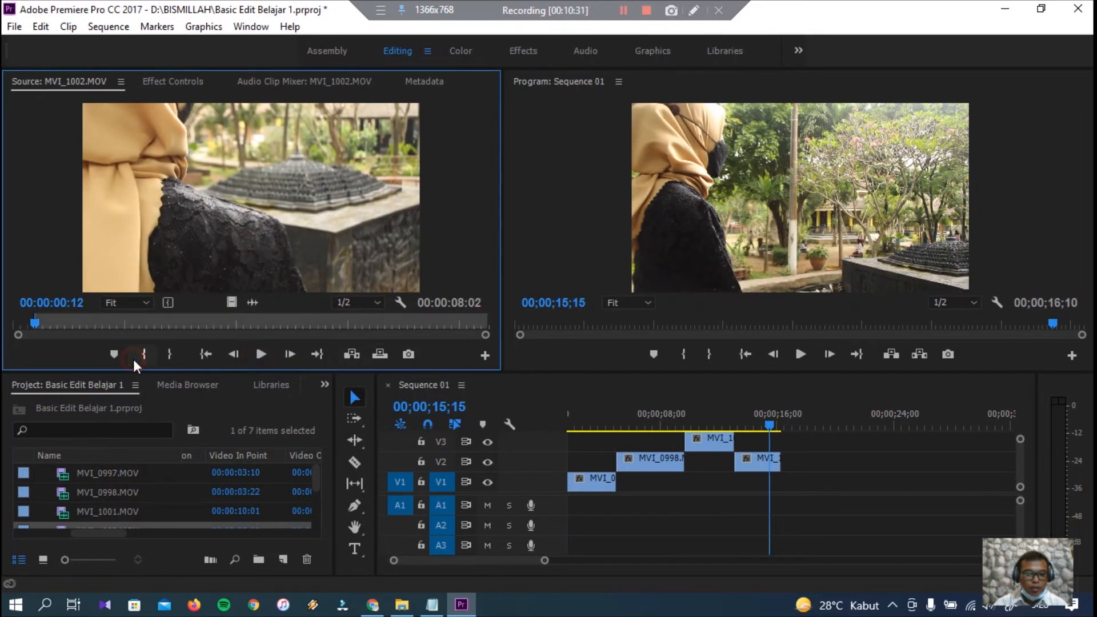
left_click(256, 354)
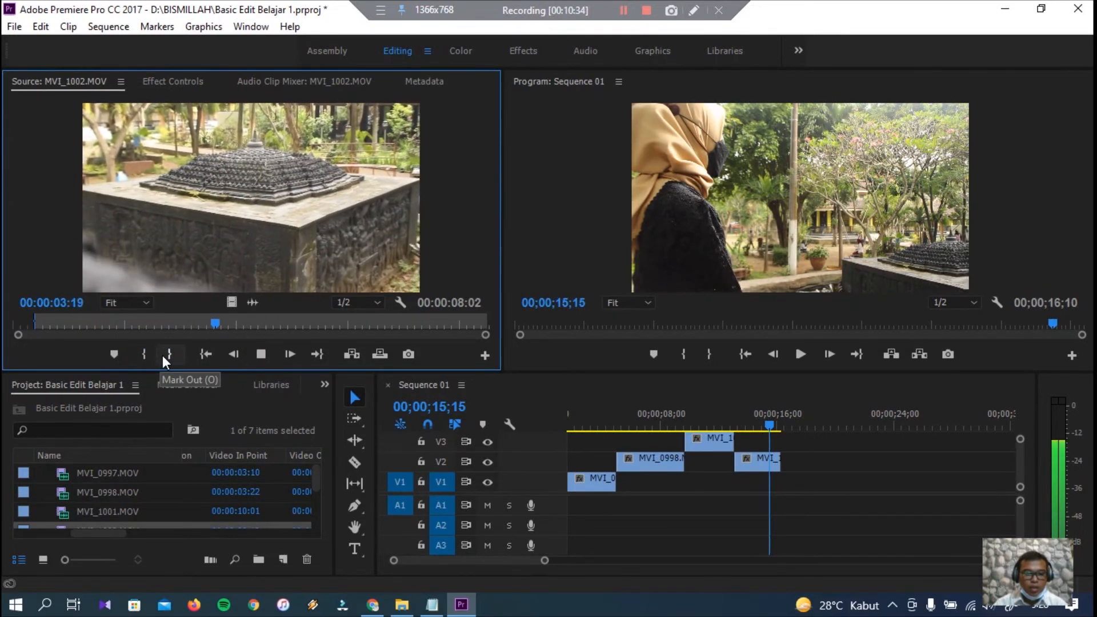
left_click(163, 355)
left_click(261, 354)
Place the marked part of MVI_1002.MOV on tracks V1 and A1 directly after the MVI_1005.MOV clip
left_click_drag(510, 242, 790, 481)
right_click(792, 483)
left_click(797, 480)
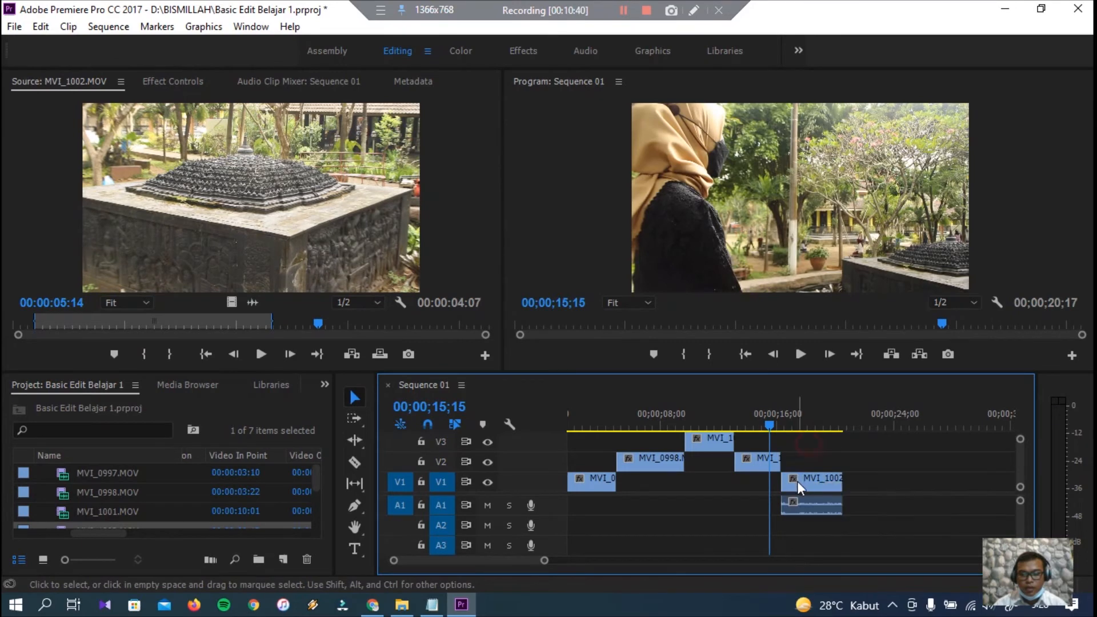
Unlink the MVI_1002.MOV clip on the timeline and delete its audio from track A1
right_click(795, 481)
left_click(755, 461)
right_click(798, 481)
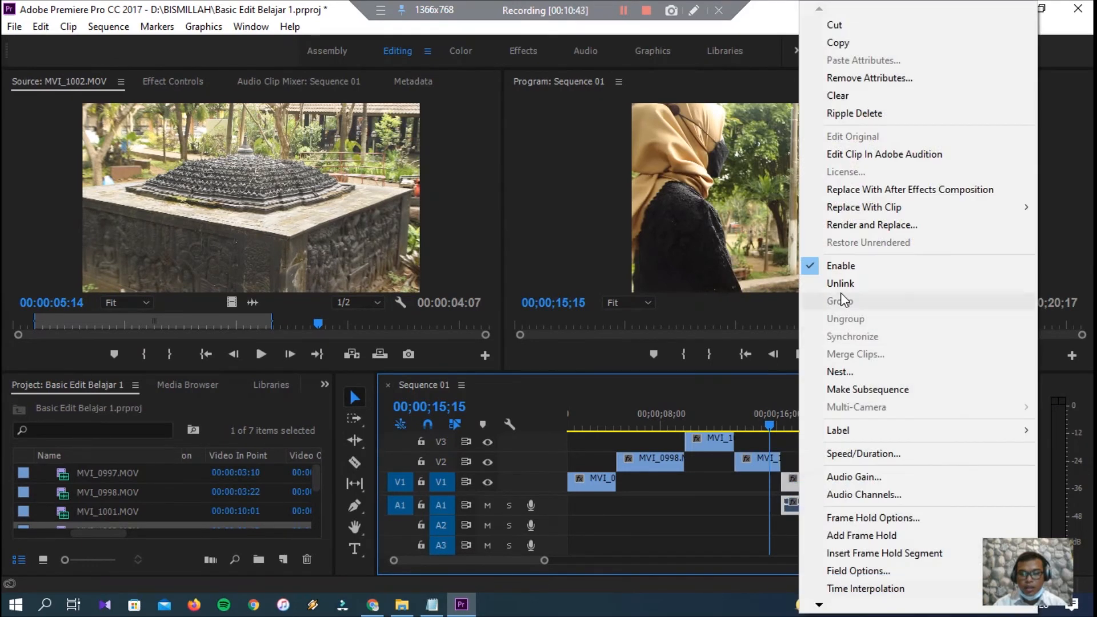
left_click(851, 286)
left_click(912, 490)
left_click(821, 504)
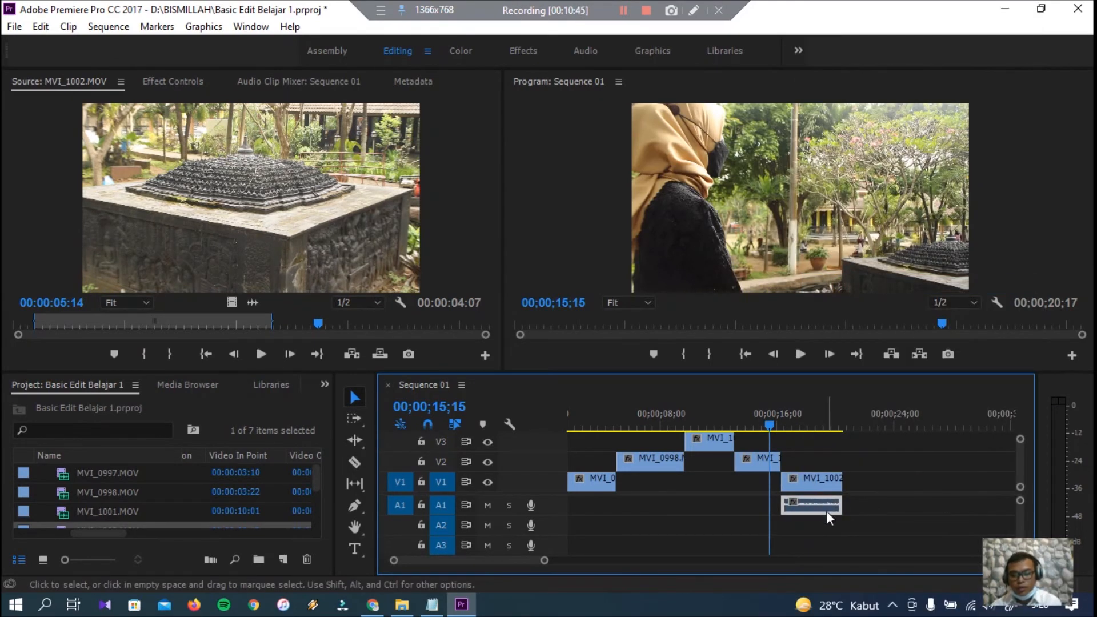
key("Delete")
Return the playhead to the start of Sequence 01 and add a video track above V3
left_click_drag(771, 424, 561, 438)
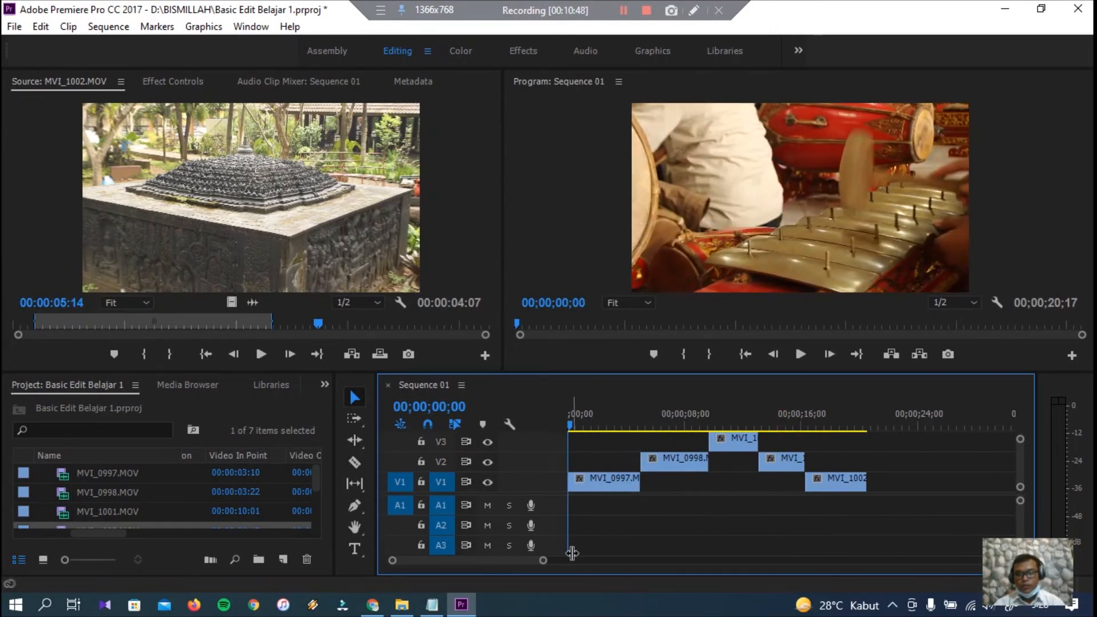
left_click_drag(543, 560, 620, 561)
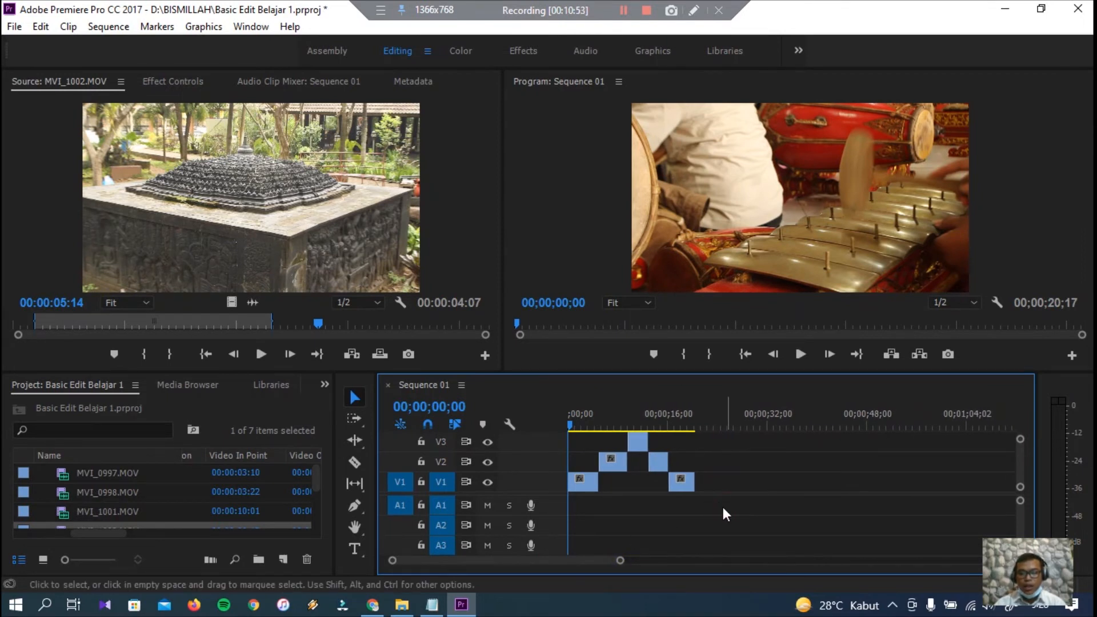
left_click_drag(661, 461, 662, 465)
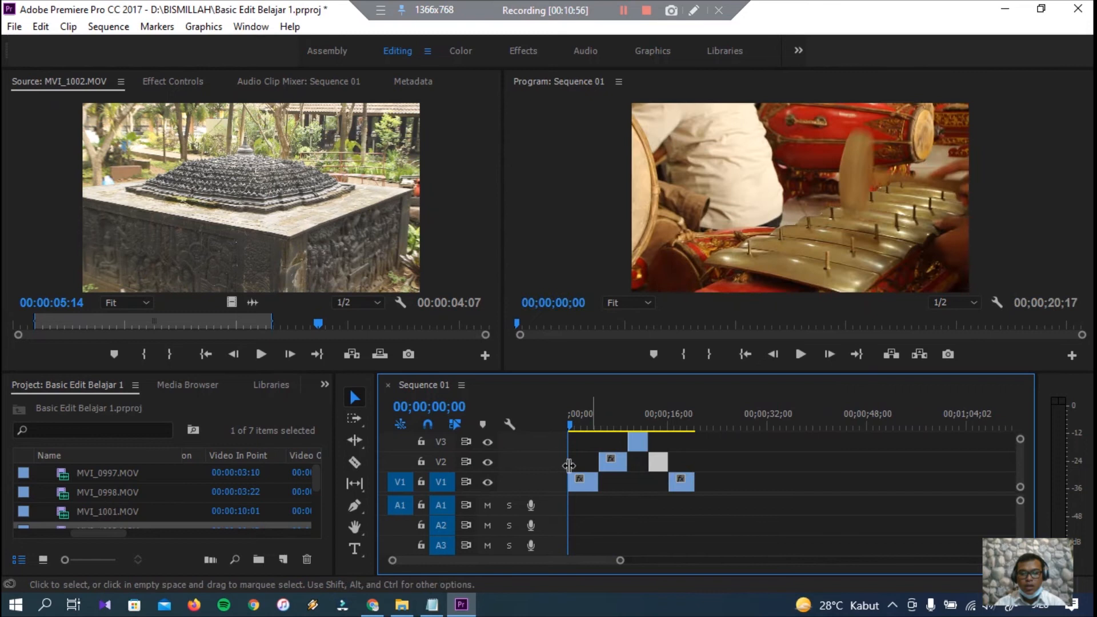
right_click(535, 441)
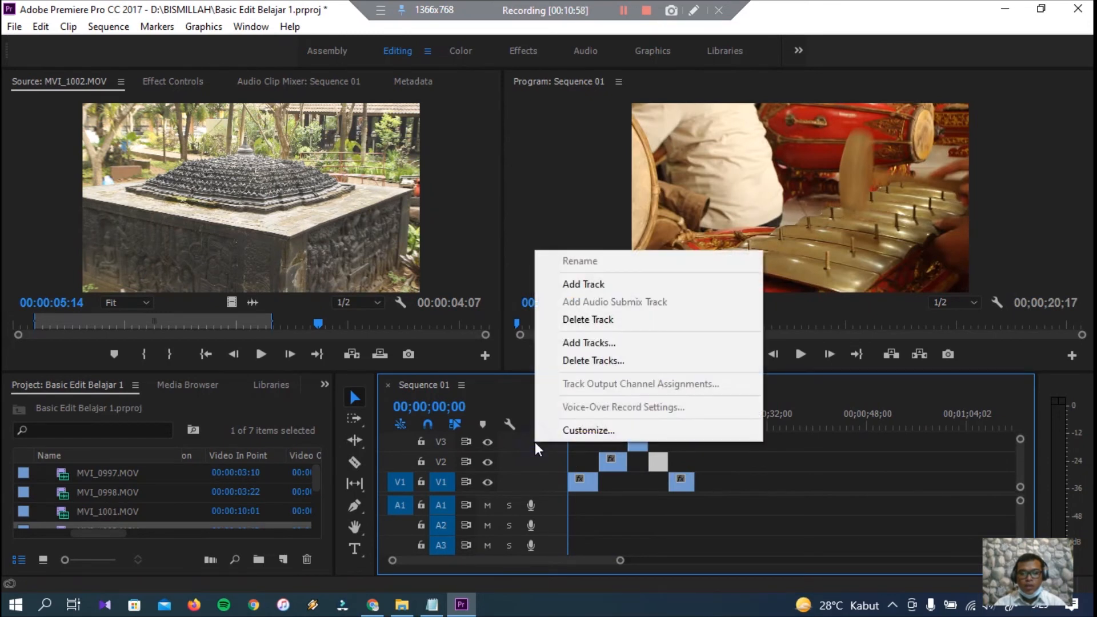
left_click(611, 286)
scroll(526, 447, "down", 2)
scroll(509, 459, "down", 3)
scroll(508, 463, "down", 3)
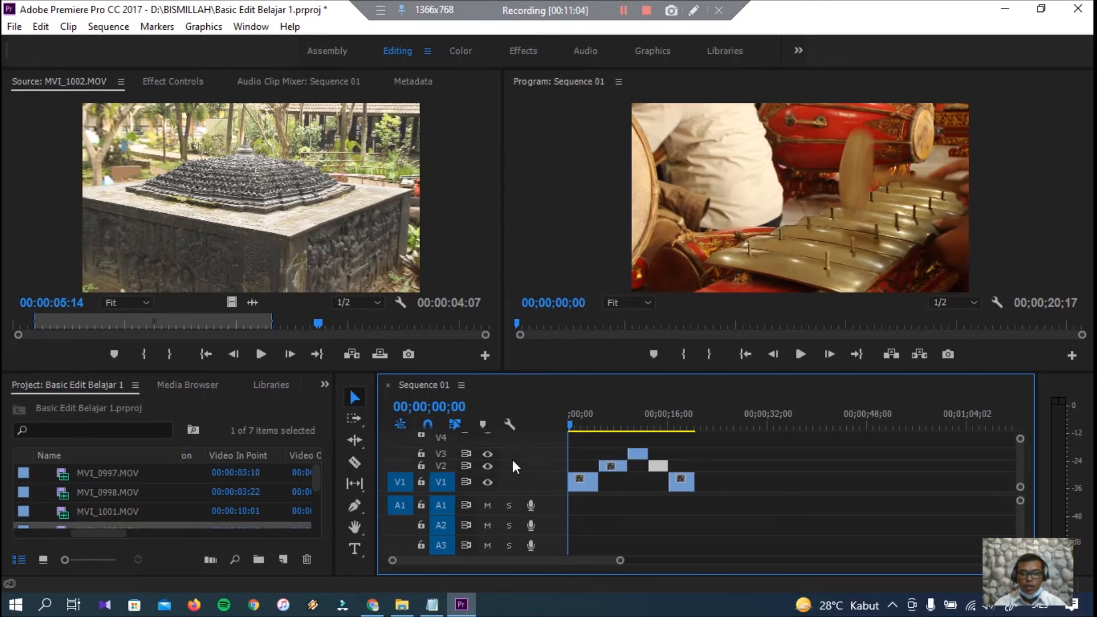
scroll(511, 454, "up", 1)
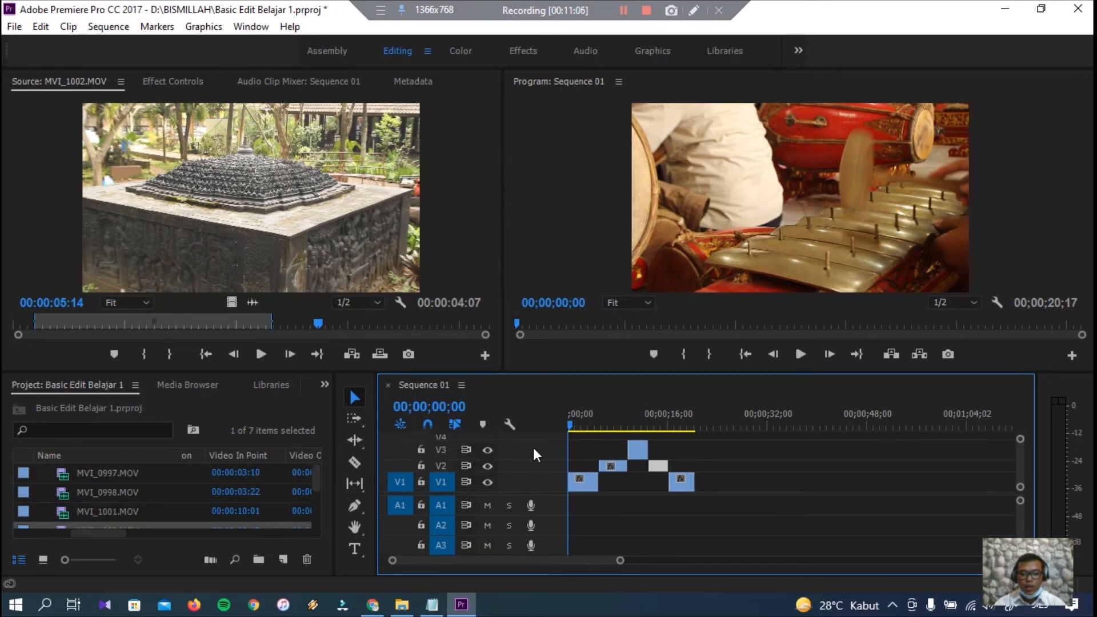
Undo adding the video track and delete the restored MVI_1002.MOV audio from A1
key("ctrl+z")
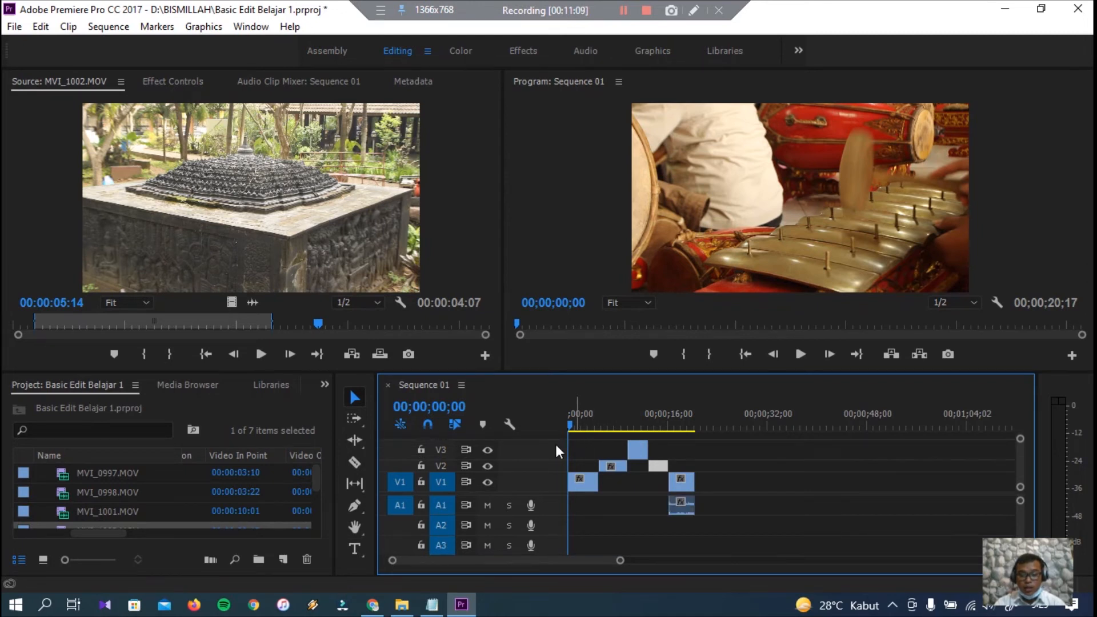
left_click(681, 504)
key("Delete")
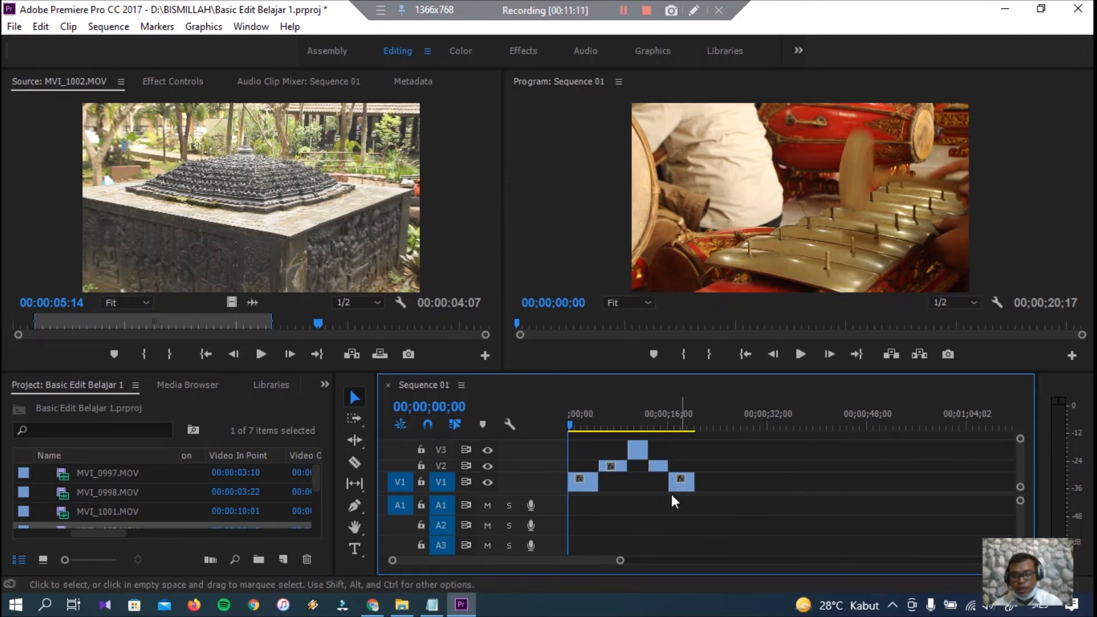
Open the [FREE] New Day backsound file in the Source Monitor
scroll(112, 502, "down", 3)
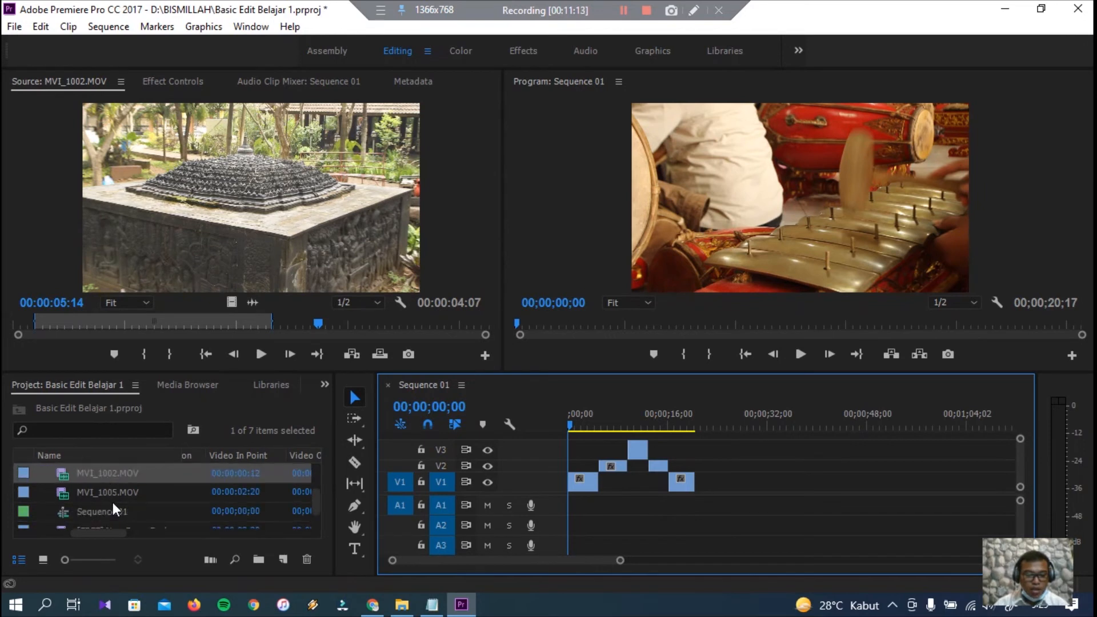
scroll(108, 492, "down", 1)
left_click(120, 512)
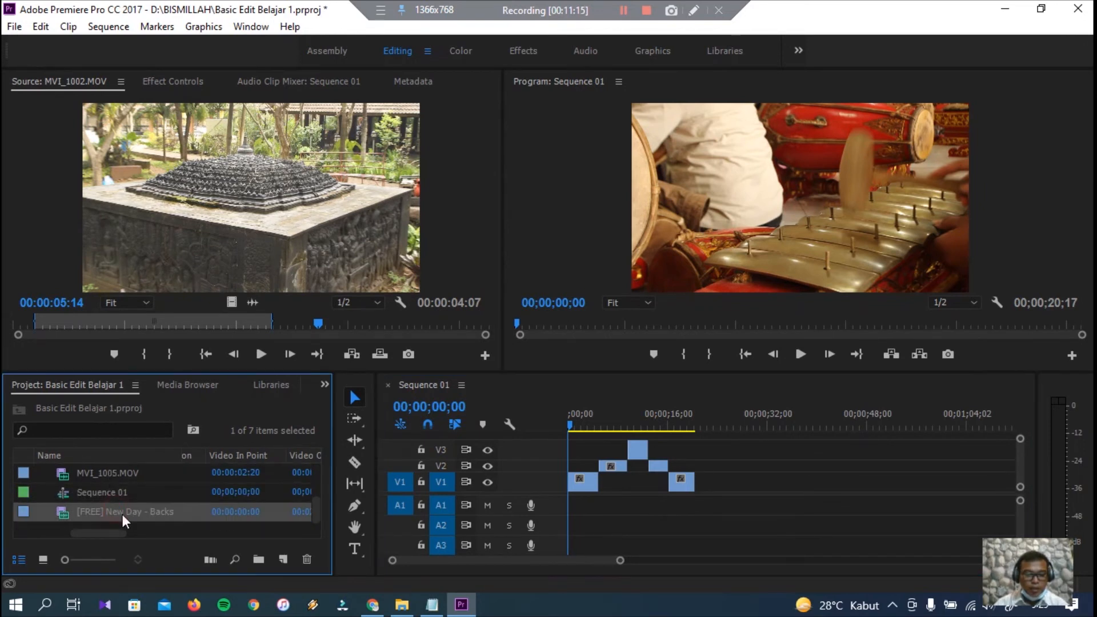
left_click(186, 517)
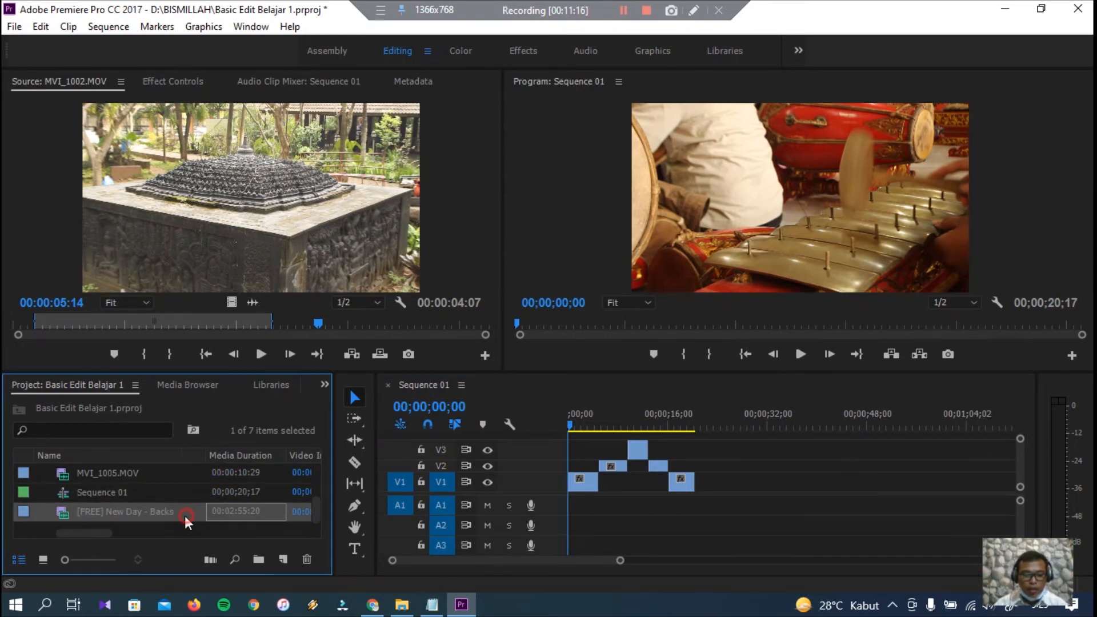
double_click(118, 515)
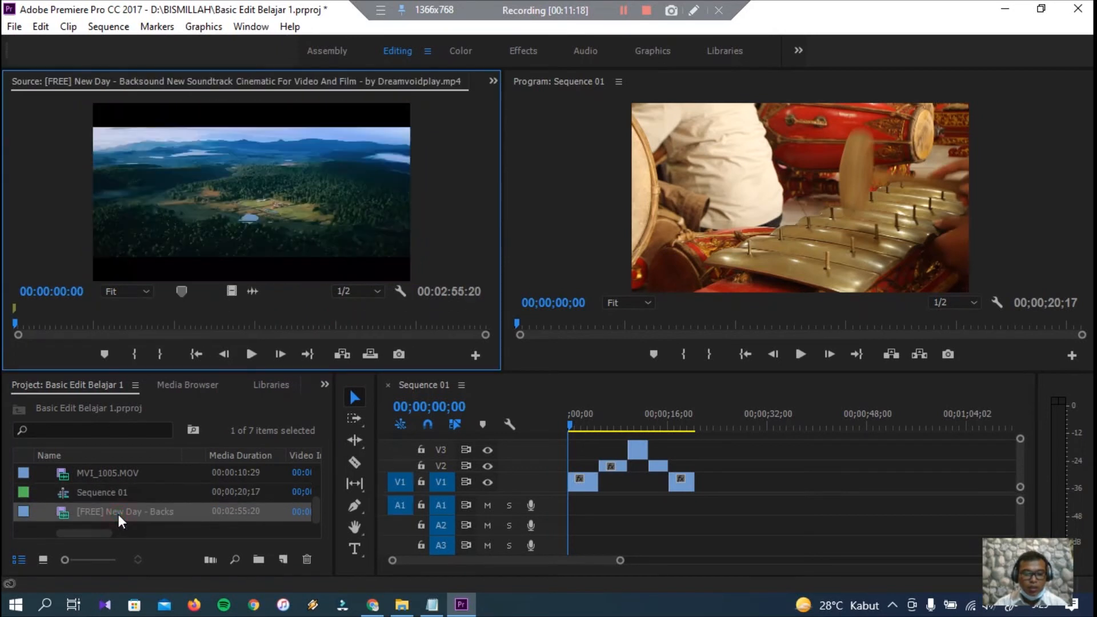
Try to add a marker at 00;00;18;24 on the Sequence 01 time ruler and undo it
right_click(687, 421)
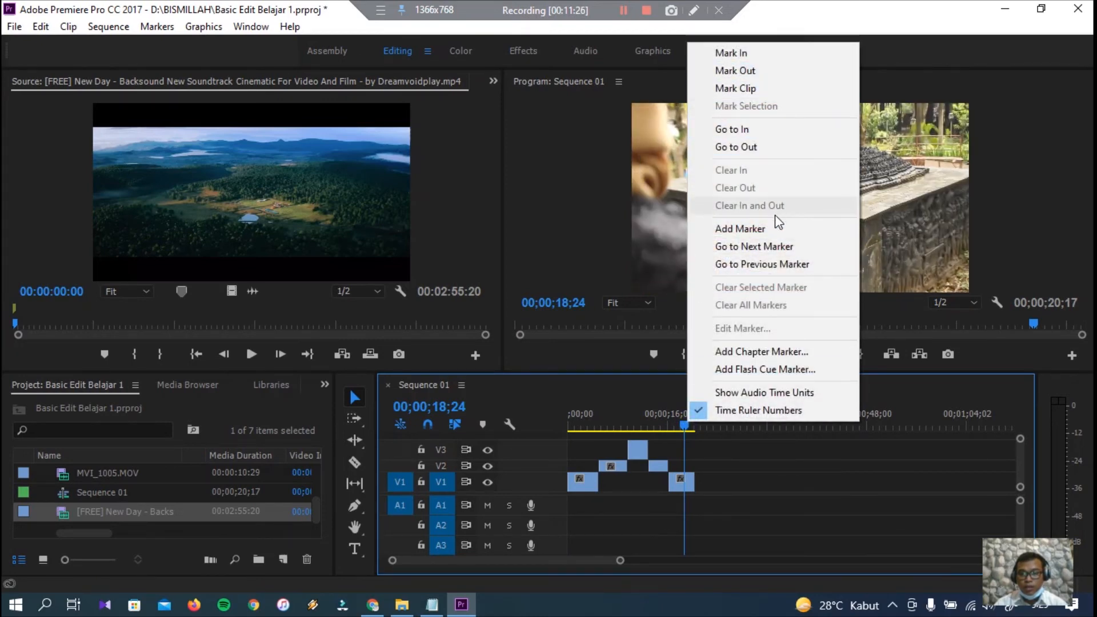
left_click(769, 228)
key("ctrl+z")
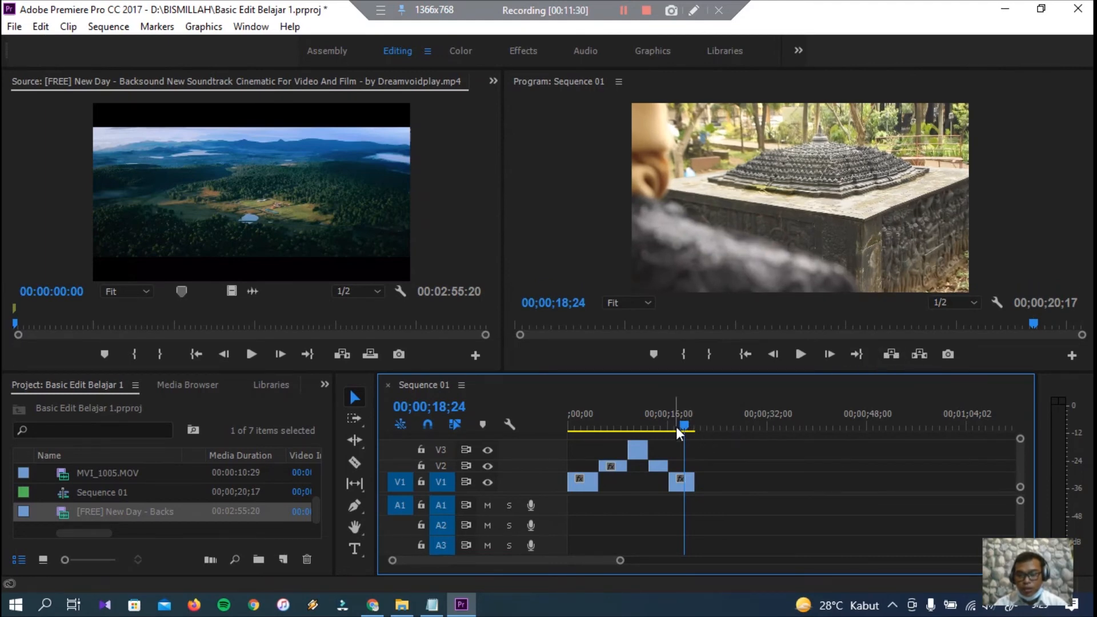
right_click(650, 421)
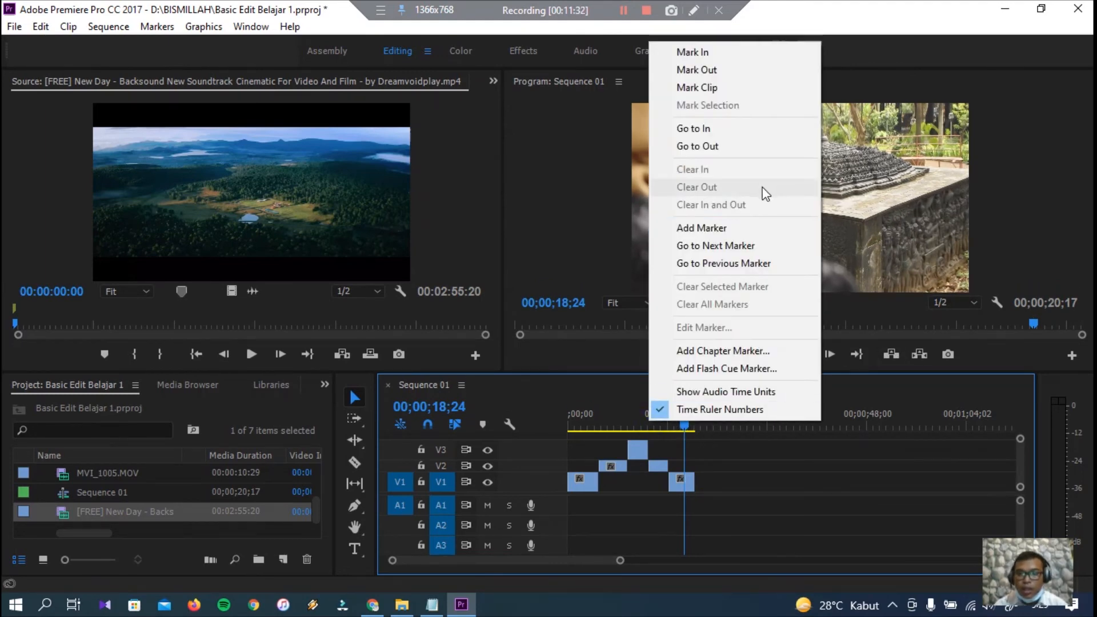
left_click(749, 230)
right_click(663, 422)
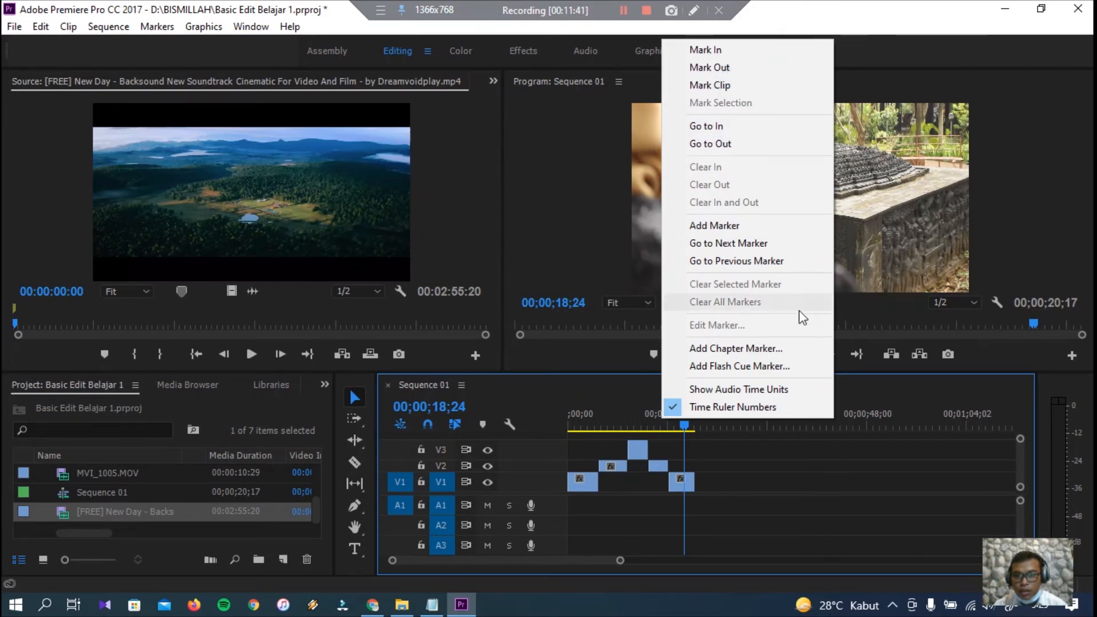
left_click(853, 428)
Mark an In point on Sequence 01 at the end of the MVI_1002.MOV clip, at 00;00;20;17
left_click(693, 429)
left_click_drag(623, 560, 569, 575)
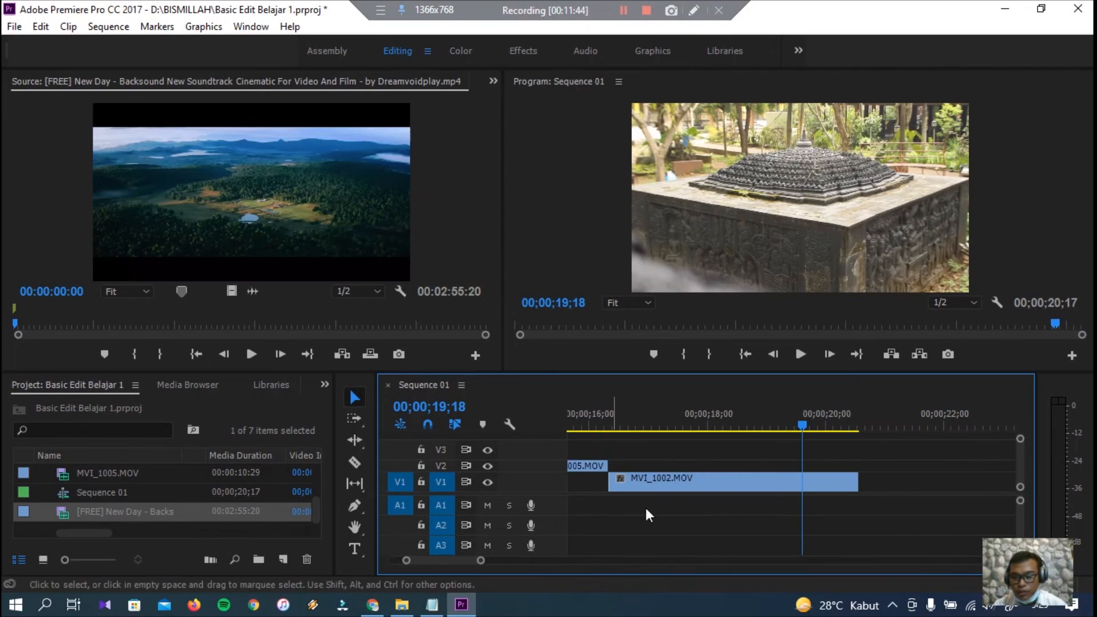
left_click_drag(802, 426, 857, 433)
right_click(856, 431)
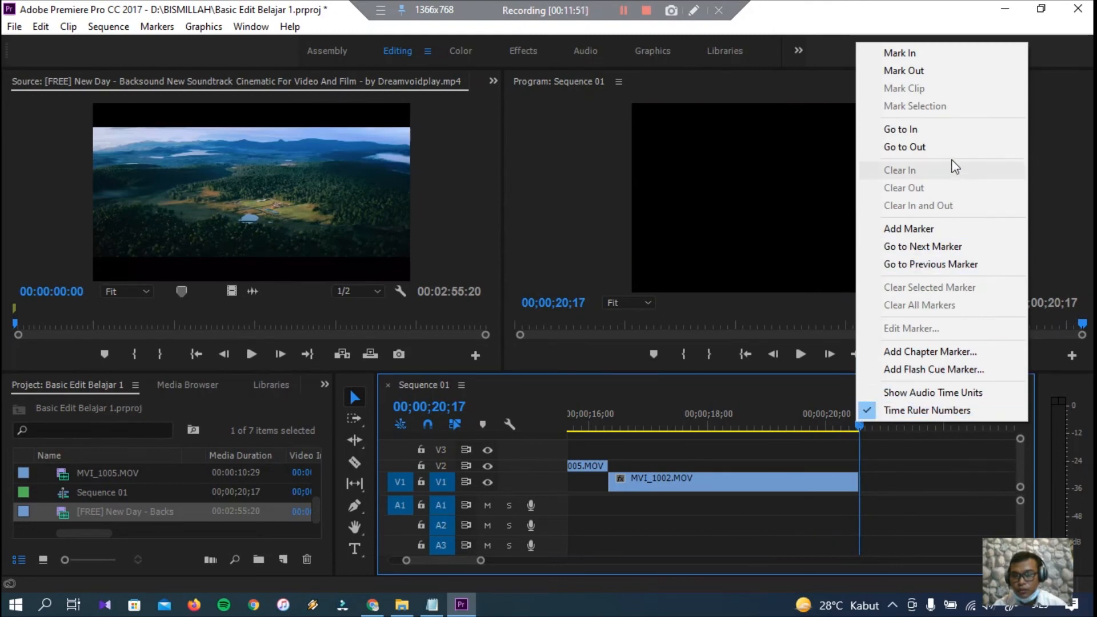
left_click(941, 54)
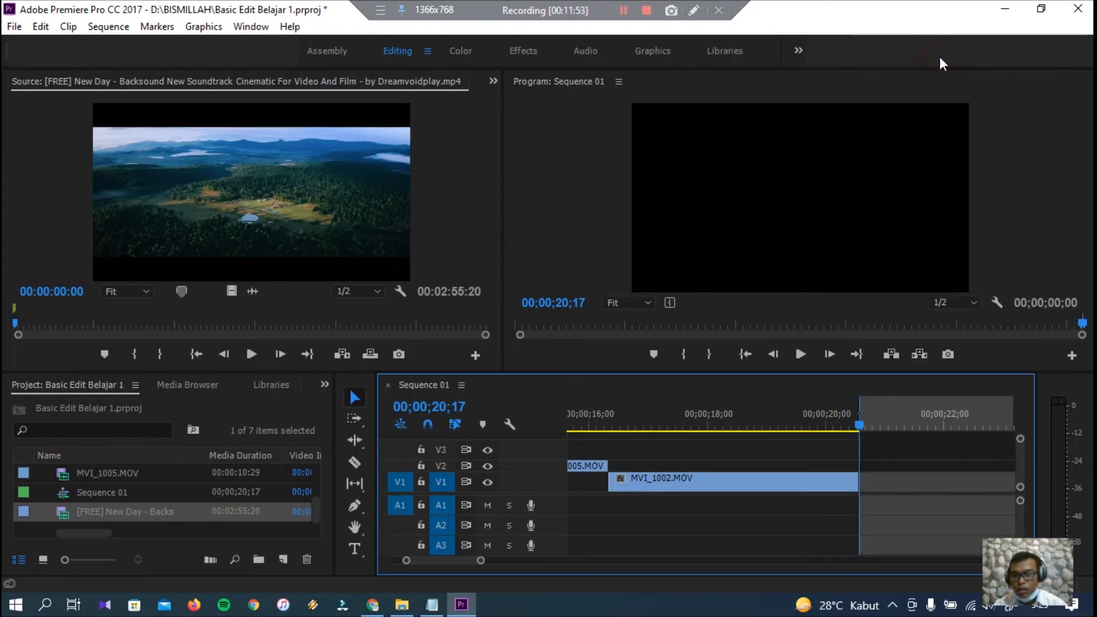
Mark the In point of Sequence 01 at its start, 00;00;00;00
left_click_drag(859, 424, 503, 441)
left_click_drag(680, 430, 563, 543)
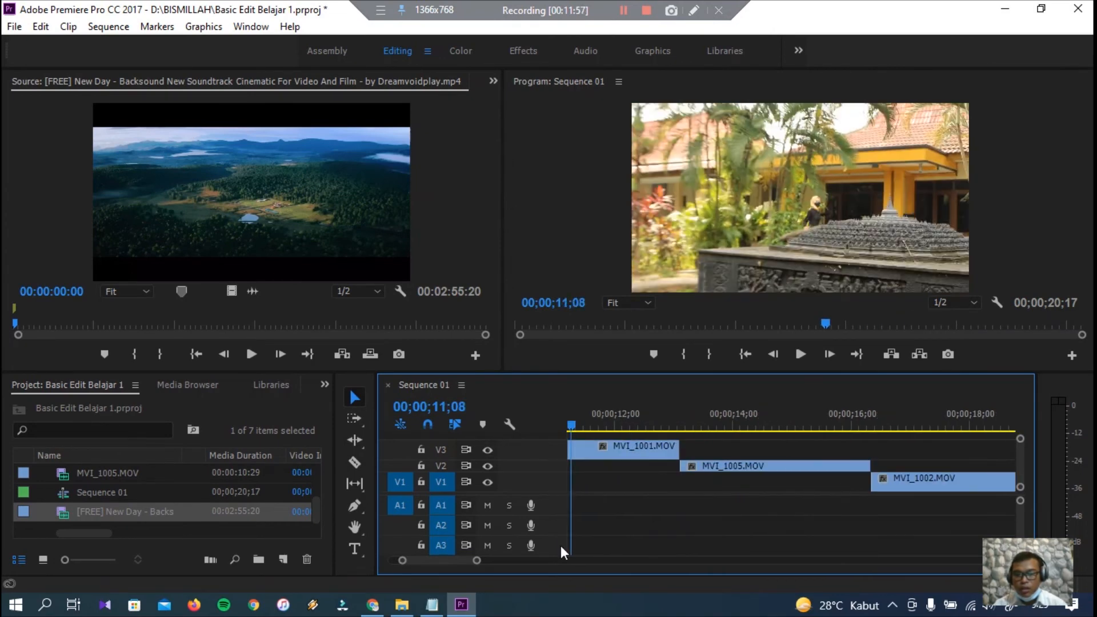
left_click_drag(476, 563, 606, 583)
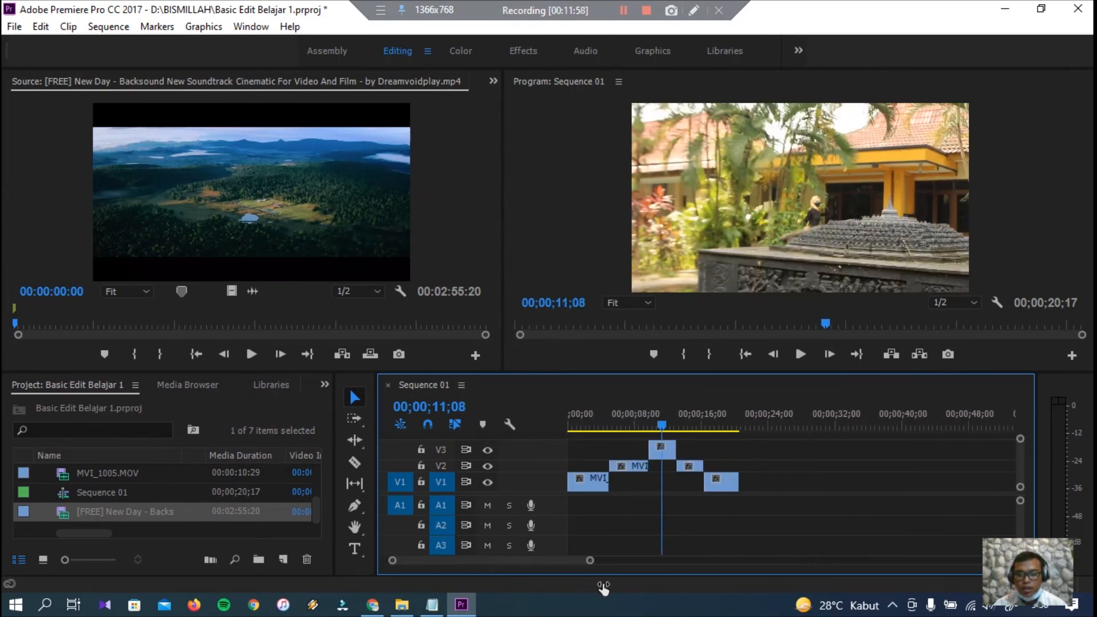
key("Home")
left_click(683, 354)
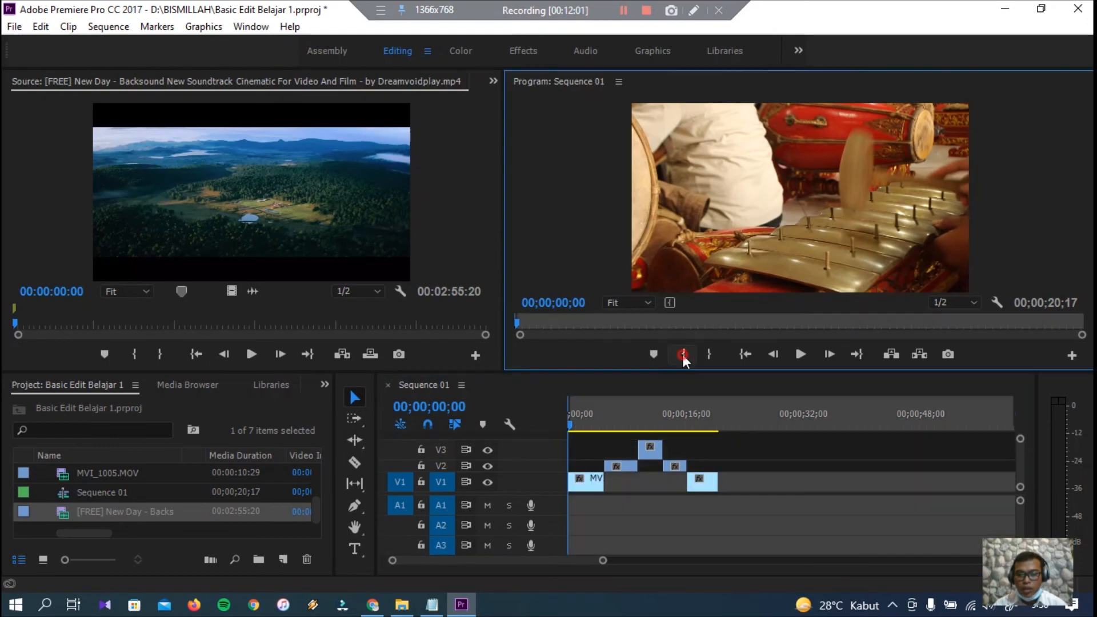
Mark the Out point flush with the end of the MVI_1002.MOV clip, giving a 00;00;20;17 sequence range
left_click_drag(578, 435, 726, 432)
left_click(709, 354)
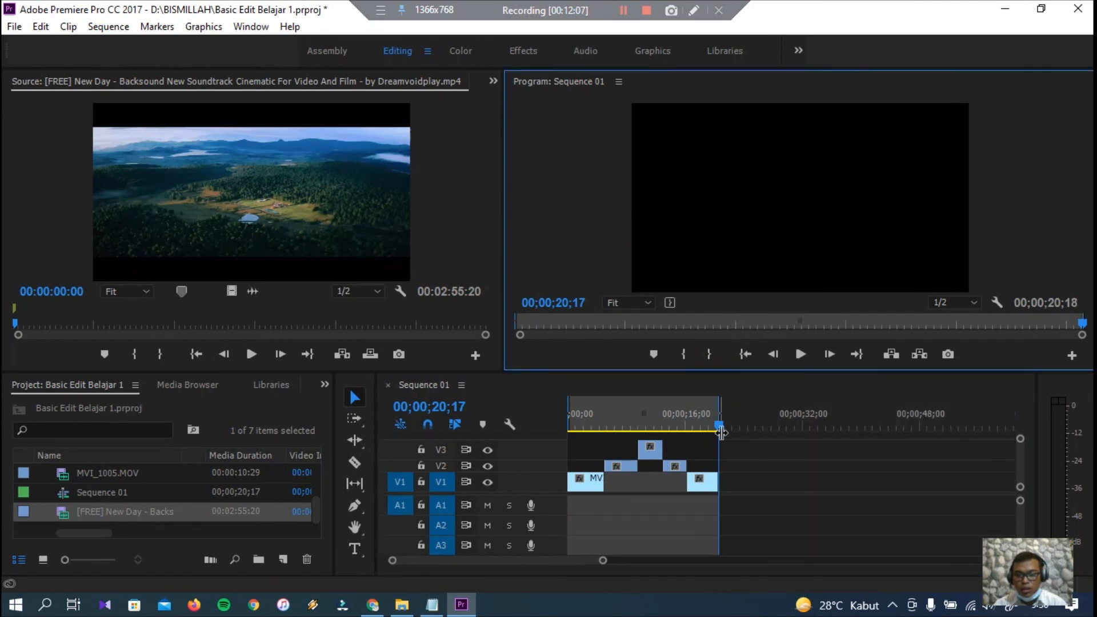
left_click_drag(595, 561, 534, 566)
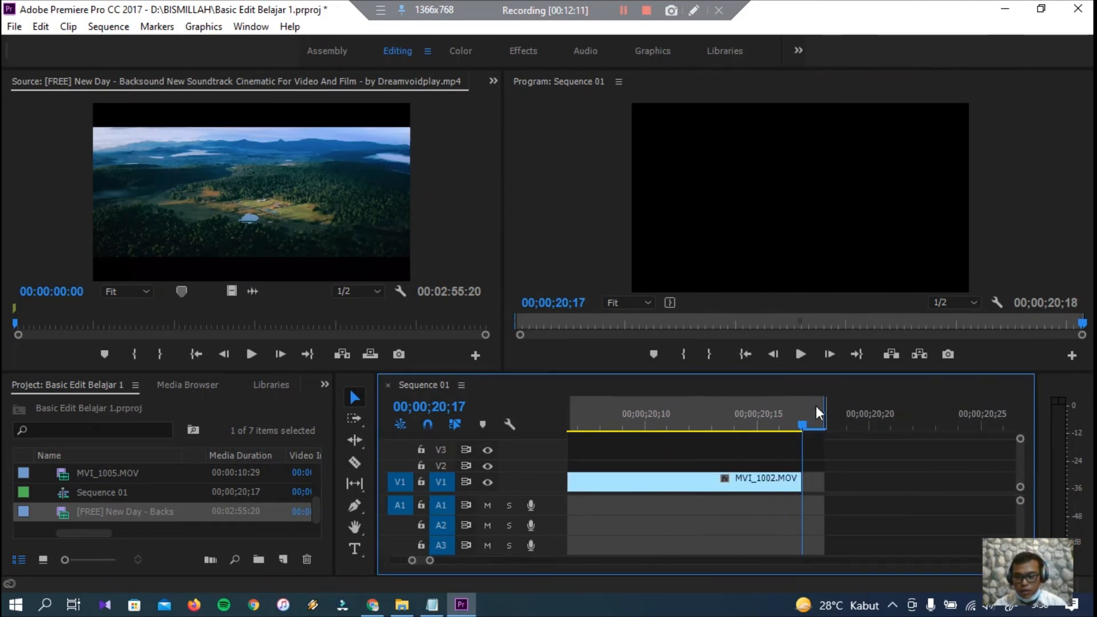
left_click(706, 354)
mouse_move(803, 425)
left_mouse_down()
mouse_move(790, 429)
mouse_move(803, 426)
mouse_move(802, 411)
left_mouse_up()
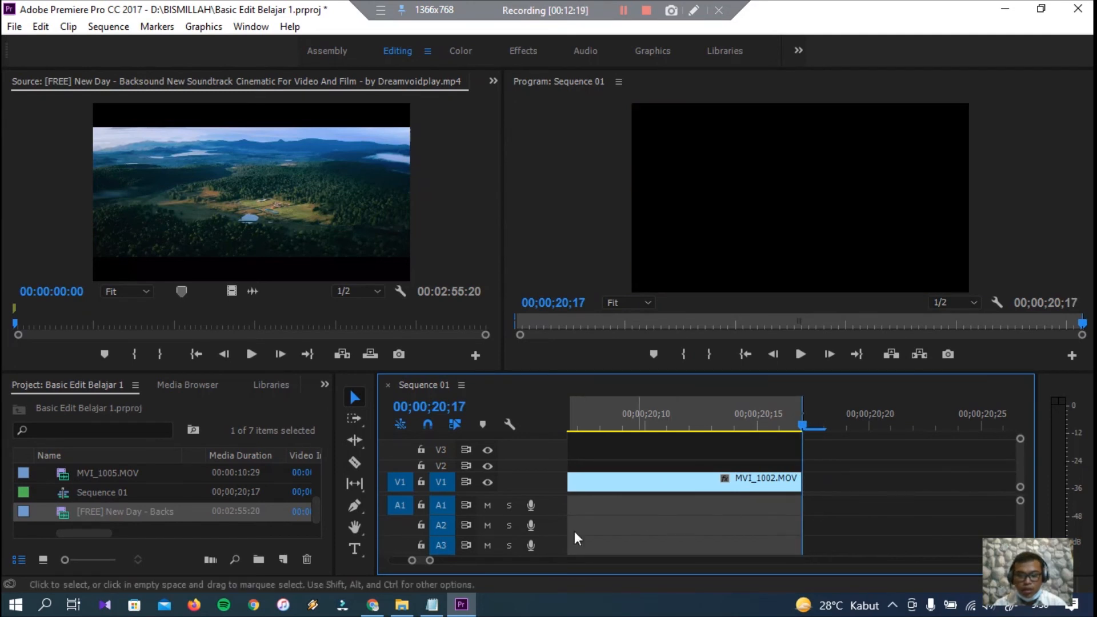
Move the playhead to 00;00;06;26 and save the project
left_click_drag(412, 561, 285, 574)
left_click(615, 417)
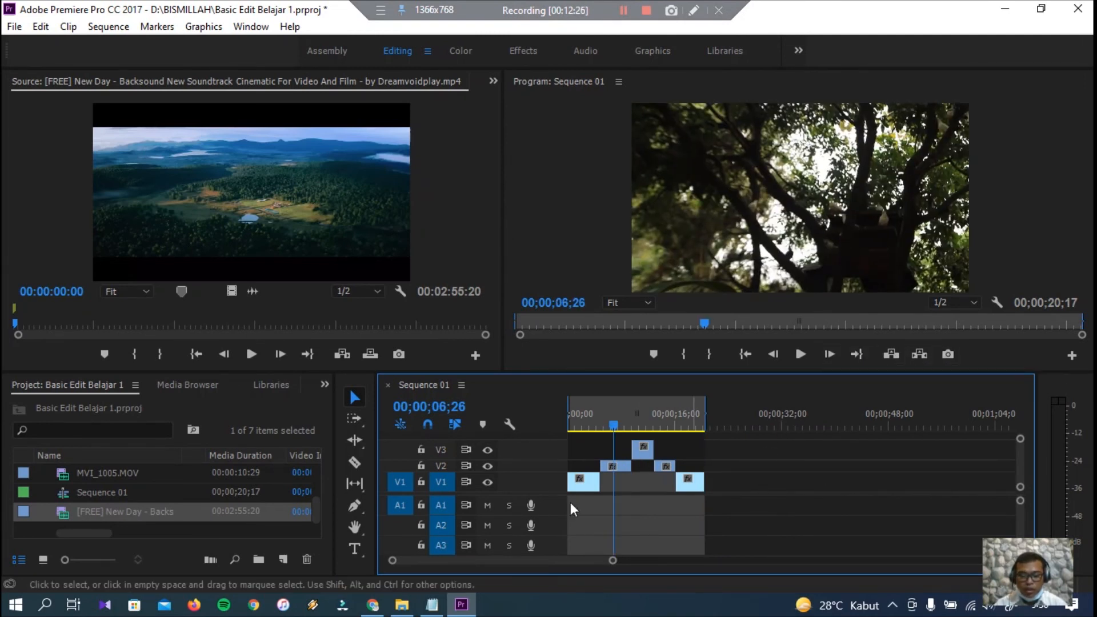
key("ctrl+s")
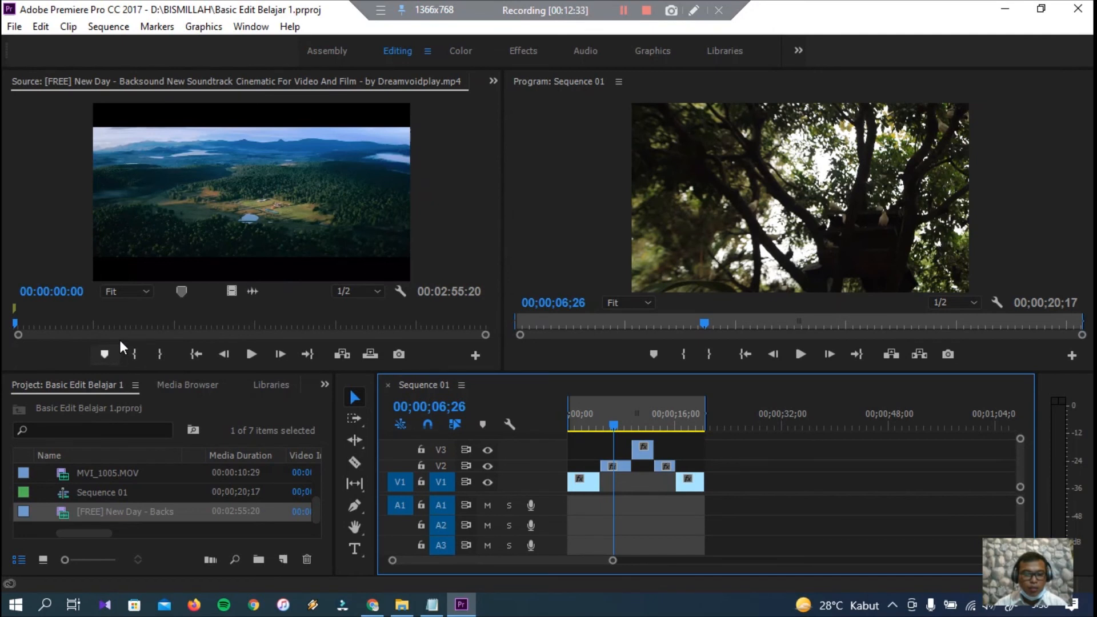
Preview the New Day source clip, mark its Out point at 00:00:21:23, and return the source playhead to 00:00:00:00
left_click(243, 350)
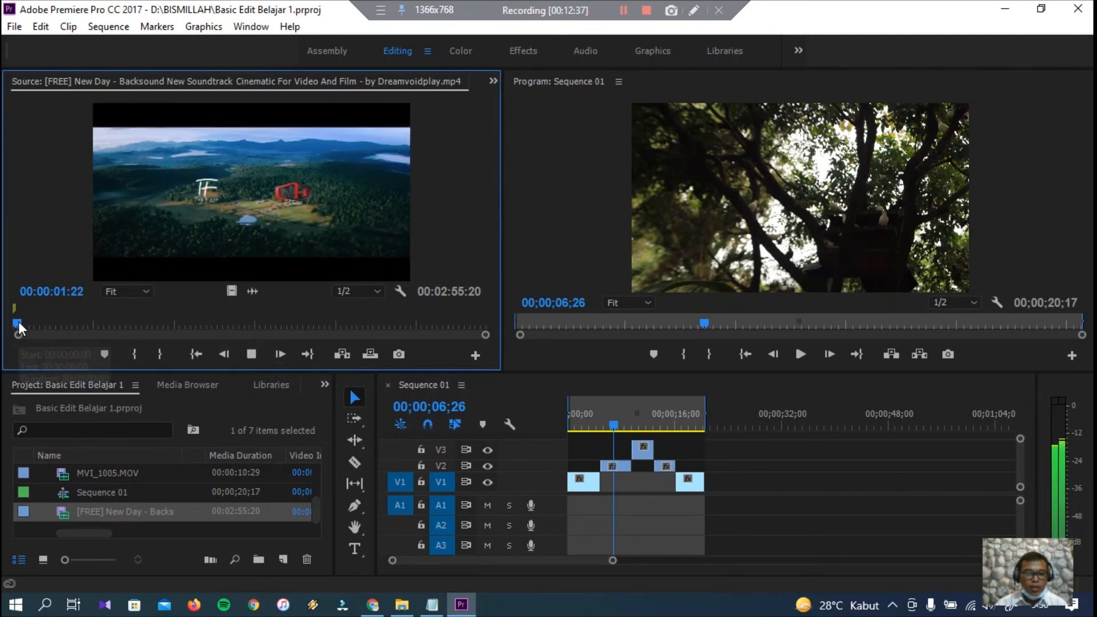
left_click_drag(19, 322, 71, 334)
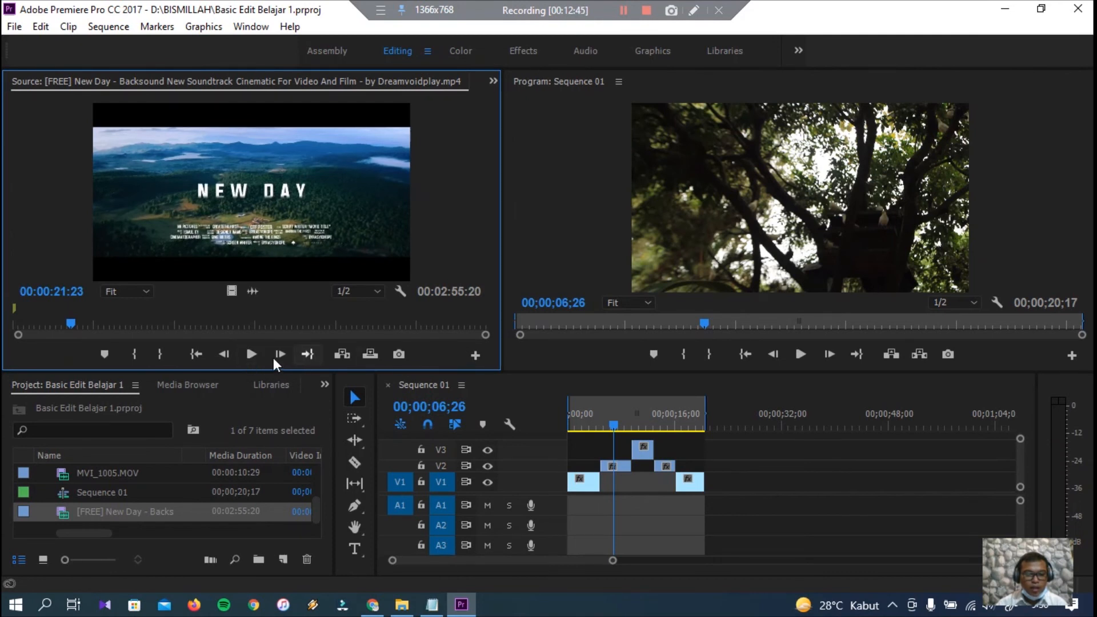
left_click(162, 354)
left_click_drag(64, 322, 5, 327)
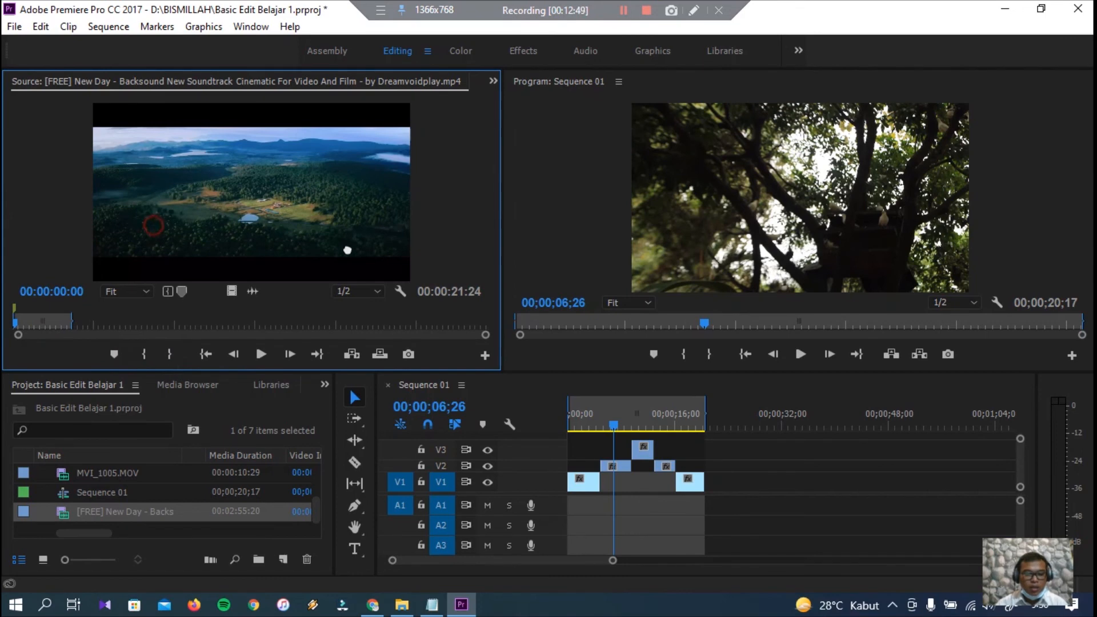
Place the trimmed New Day clip directly after the last V1 clip on Sequence 01 and unlink its video from its audio
left_click_drag(692, 432, 721, 480)
right_click(721, 480)
left_click(794, 448)
right_click(710, 483)
right_click(736, 479)
right_click(736, 480)
left_click(782, 282)
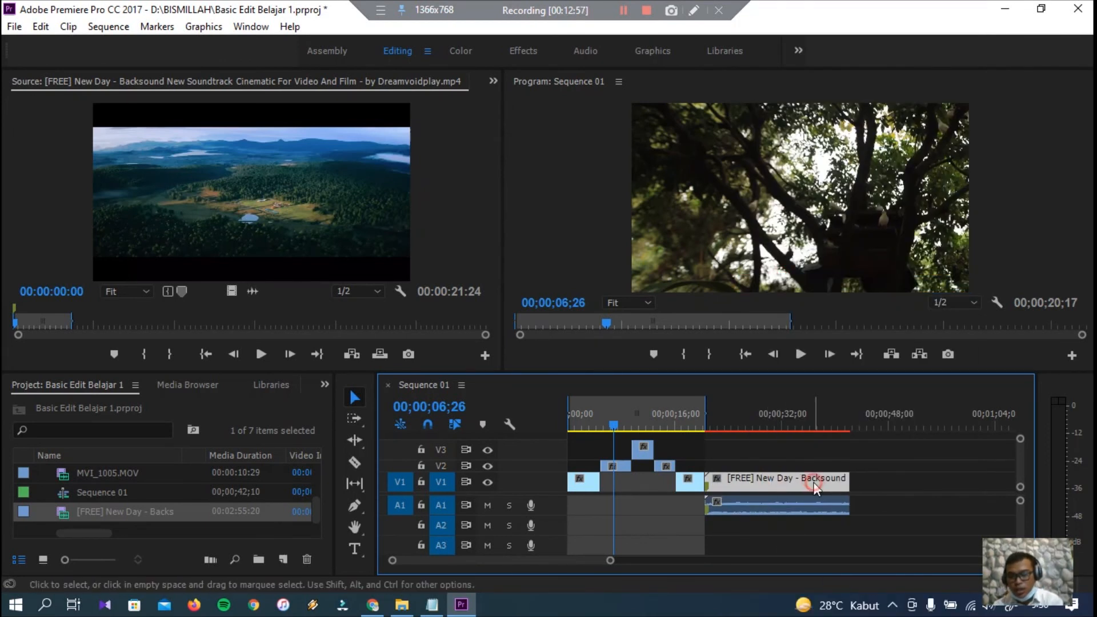
Delete the New Day clip's video and fit its audio on A1 from 00;00;00;00 to the end of the last video clip
key("Delete")
left_click(808, 506)
left_click_drag(808, 505, 704, 506)
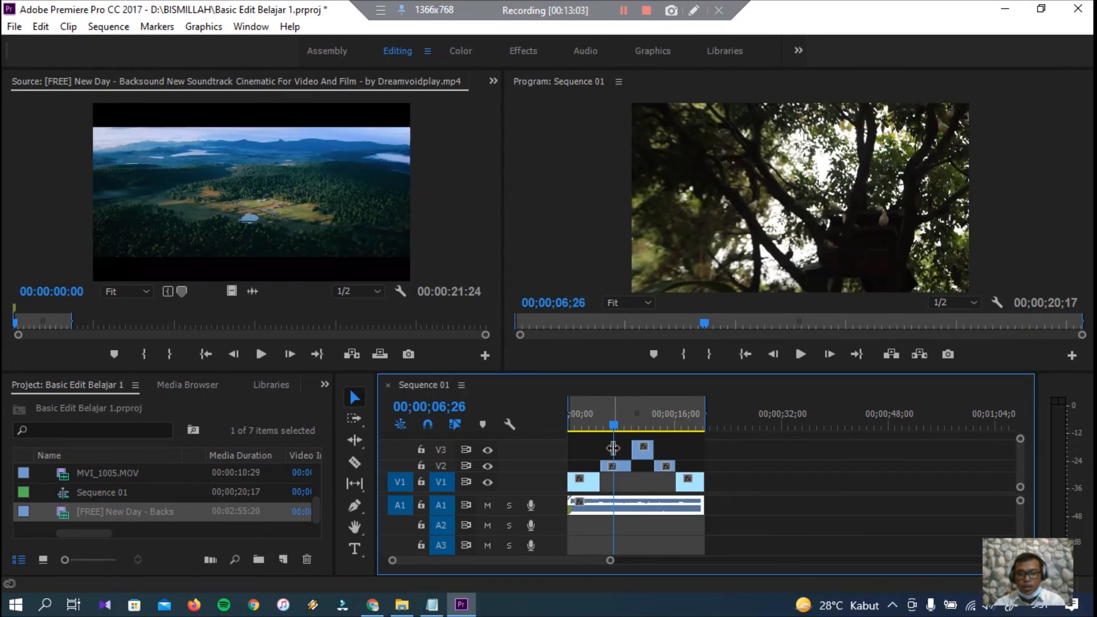
Play back Sequence 01 from its start and save the project with the playhead returned to 00;00;00;00
left_click_drag(609, 427, 505, 418)
key("space")
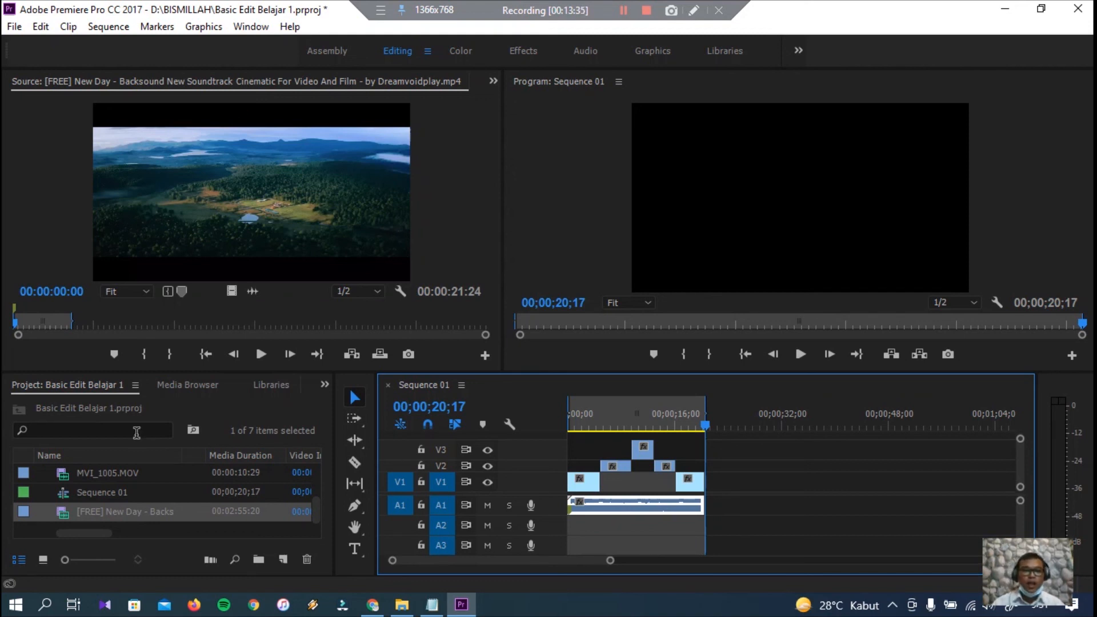
left_click_drag(708, 426, 558, 431)
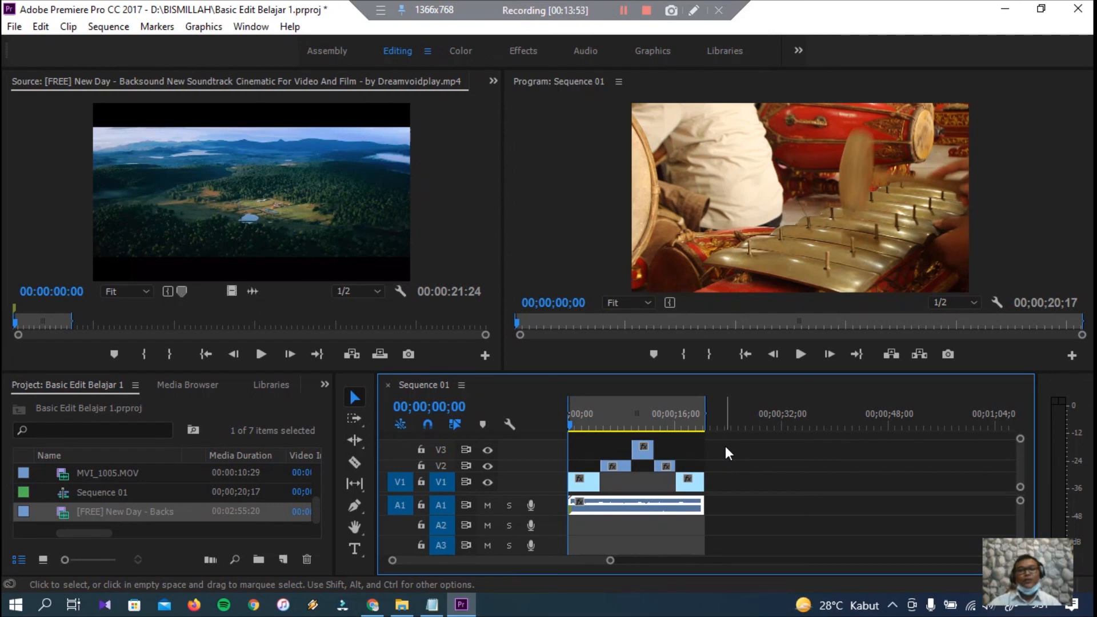
key("ctrl+s")
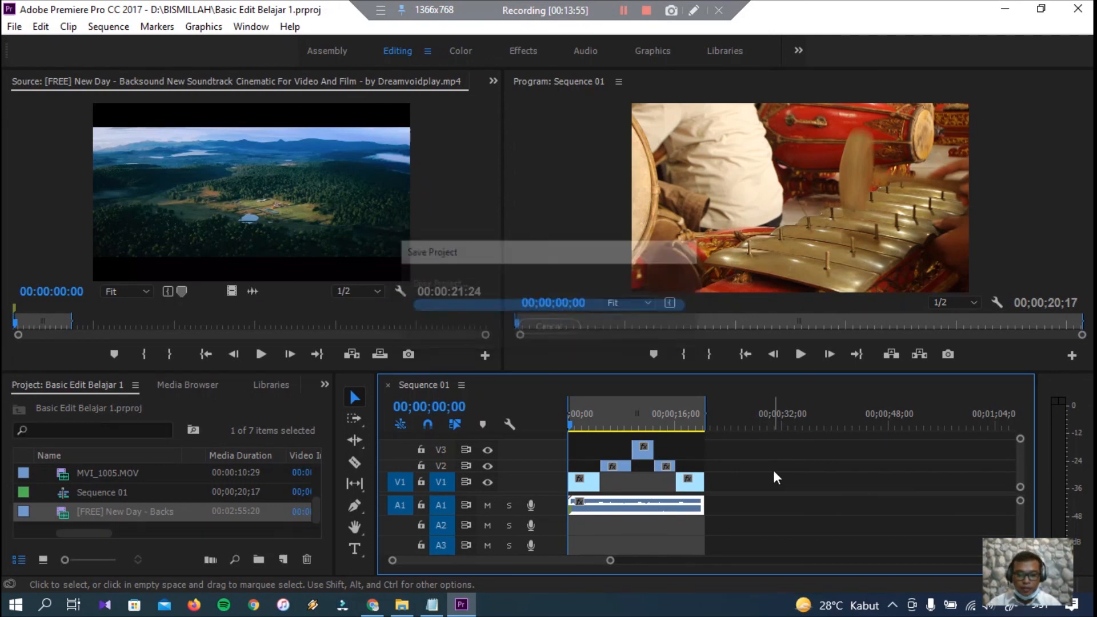